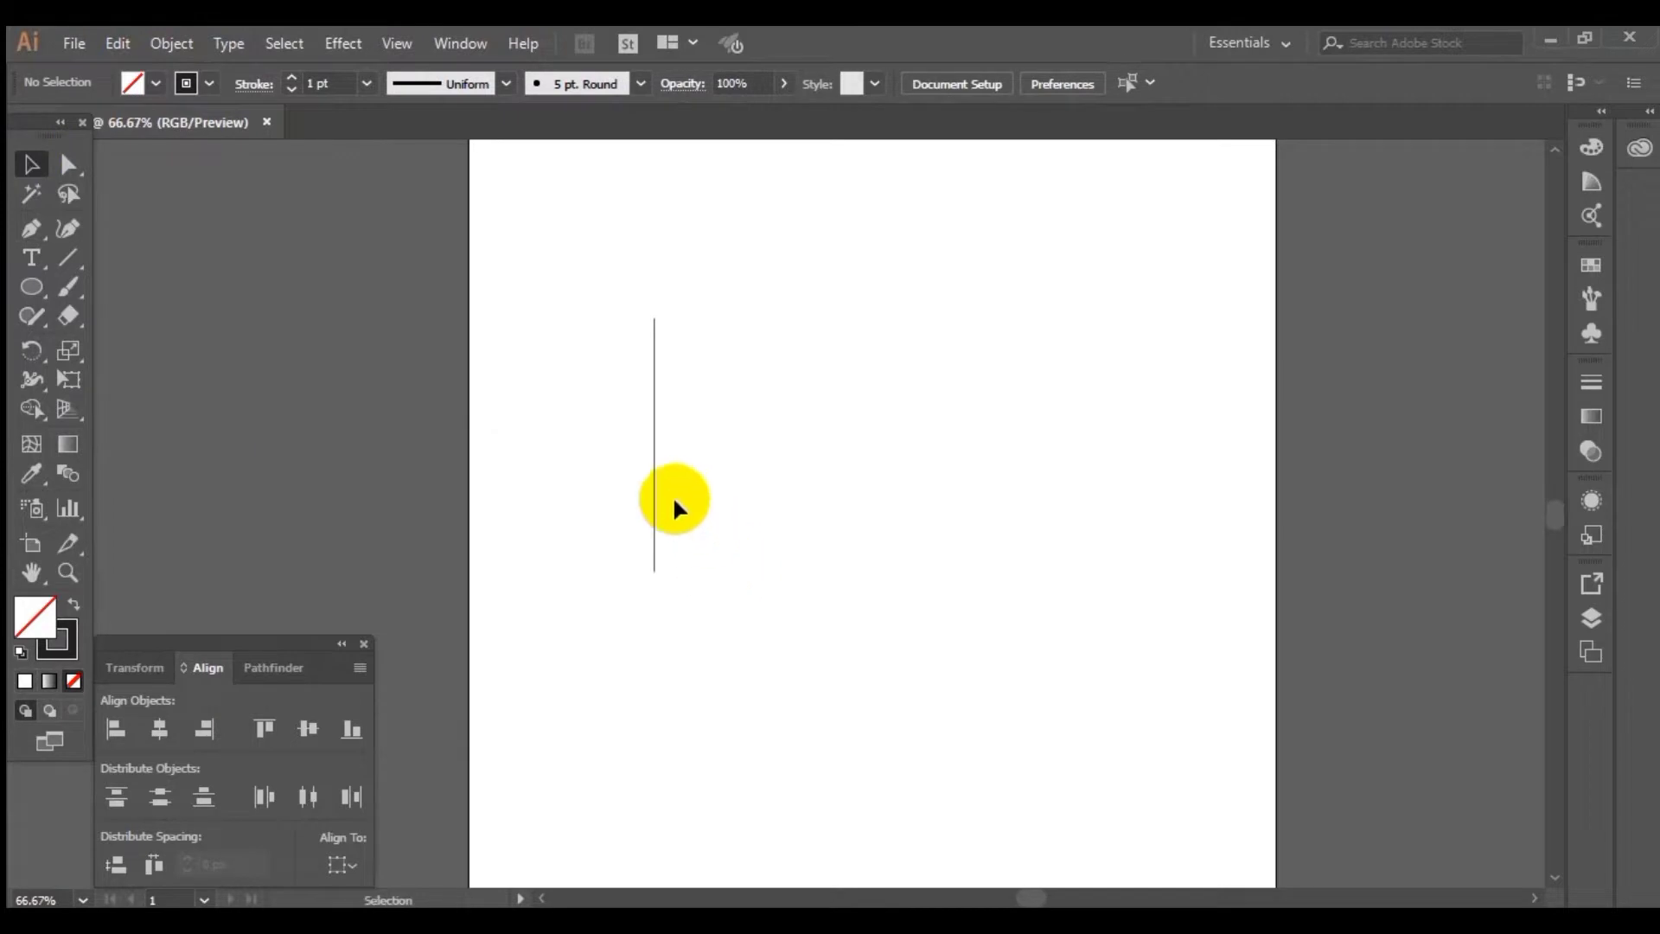
- Duplicate the vertical line sideways and repeat the copy to make a row of seven evenly spaced lines
left_click_drag(655, 496, 682, 497)
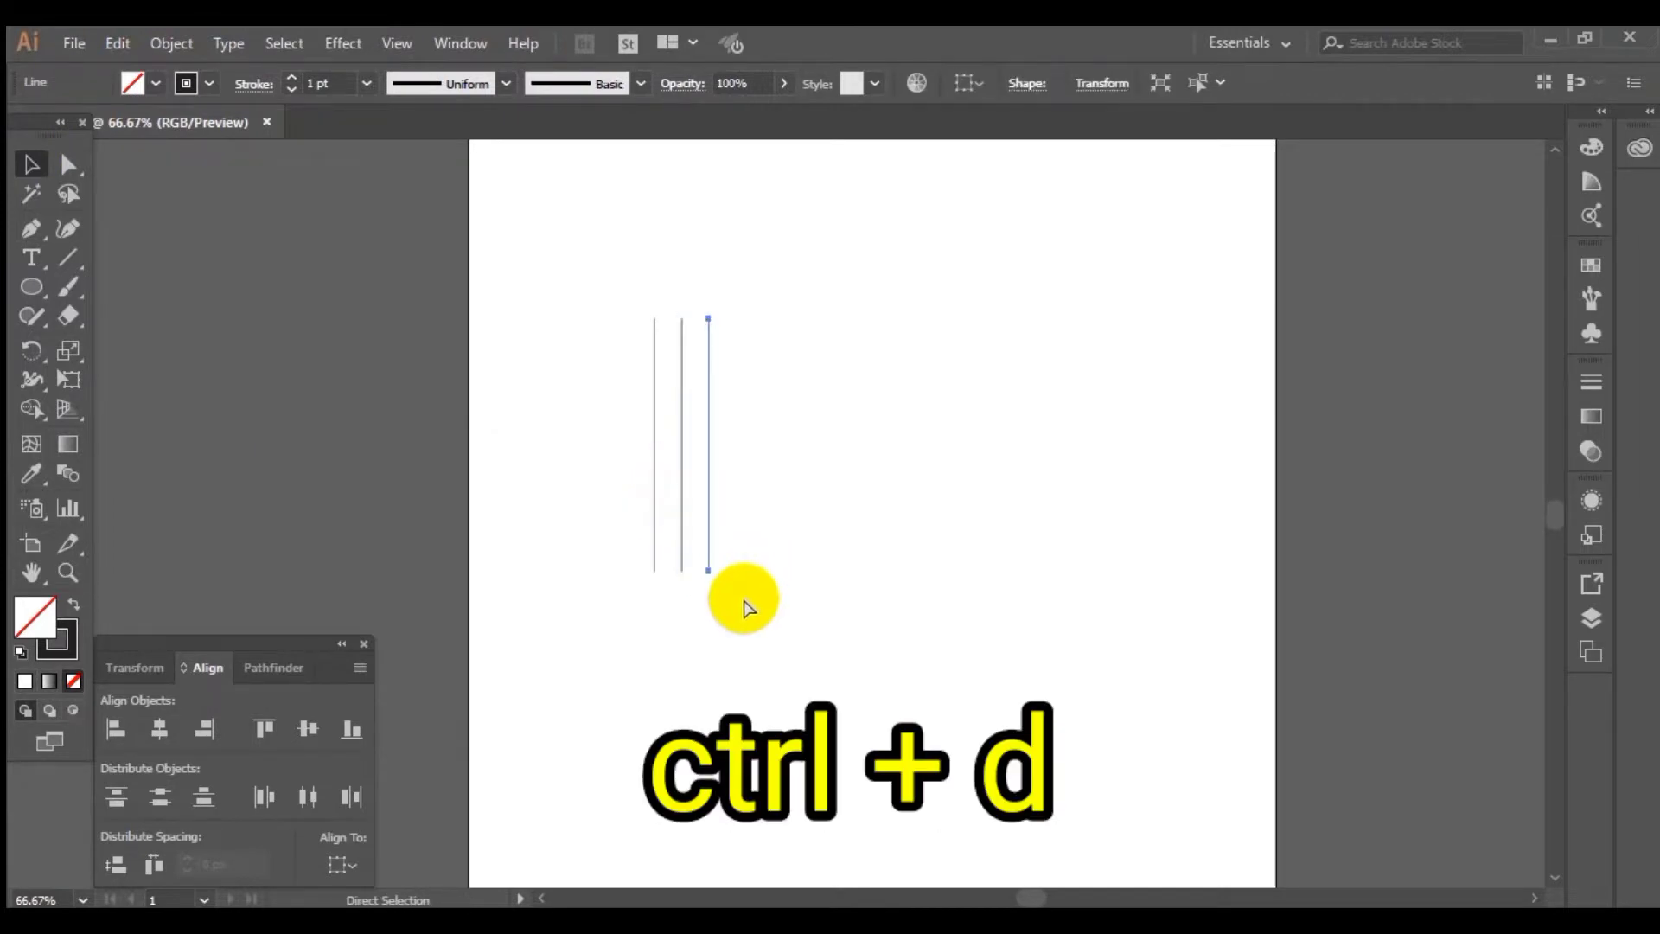
key("ctrl+d")
key("ctrl+d")
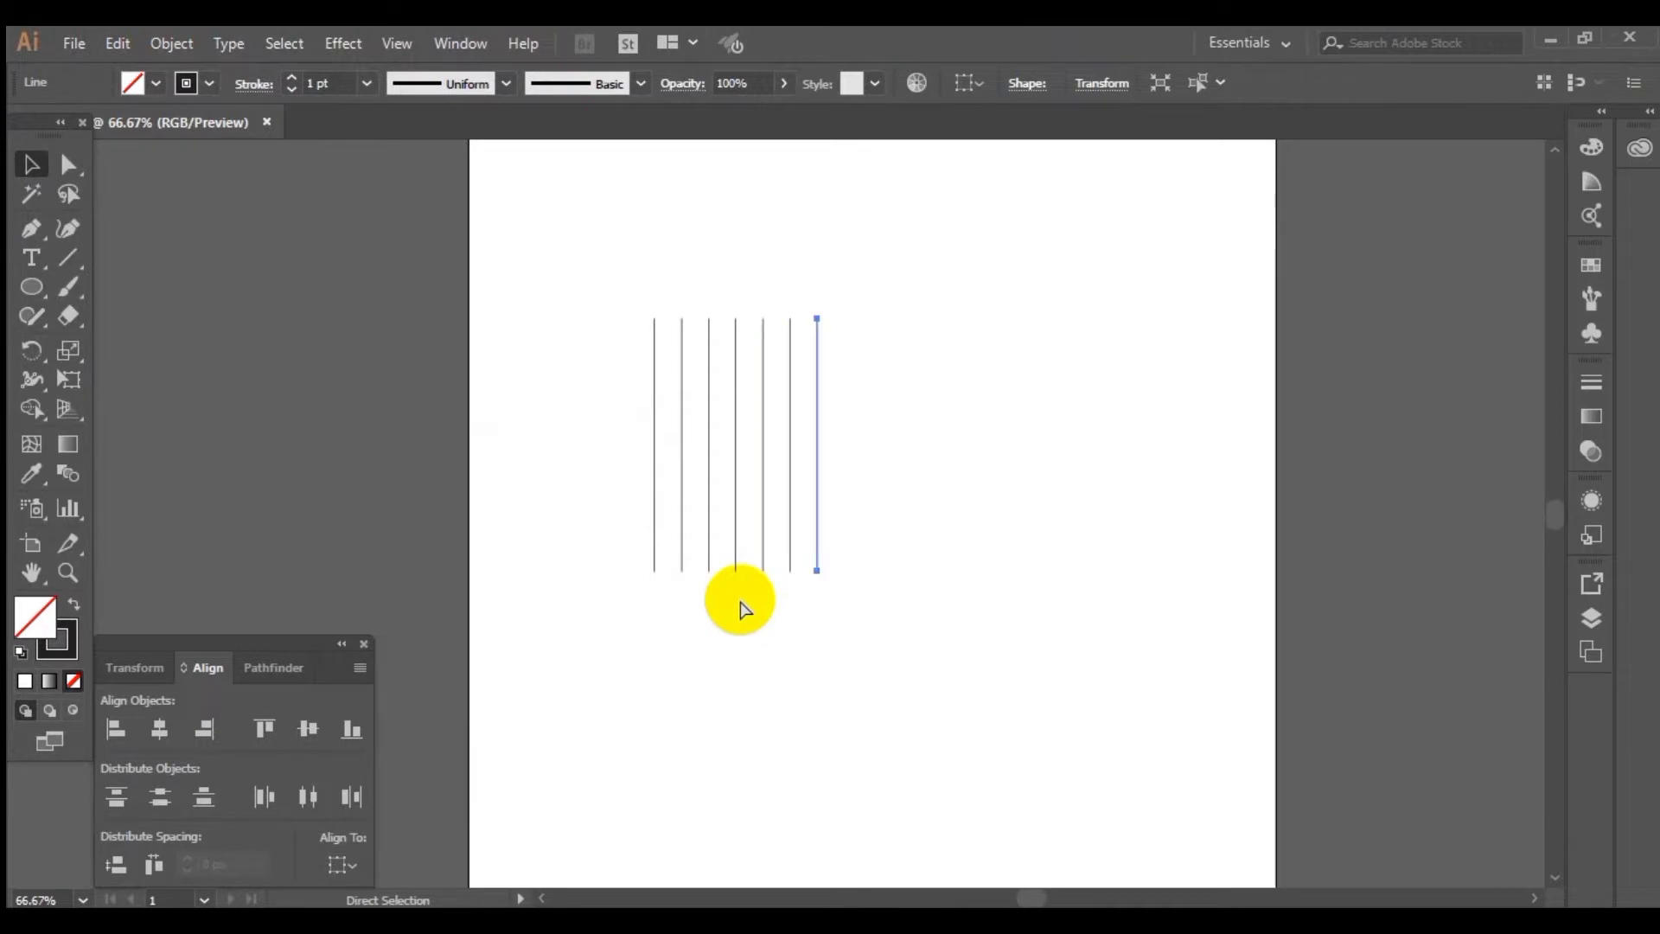
key("Delete")
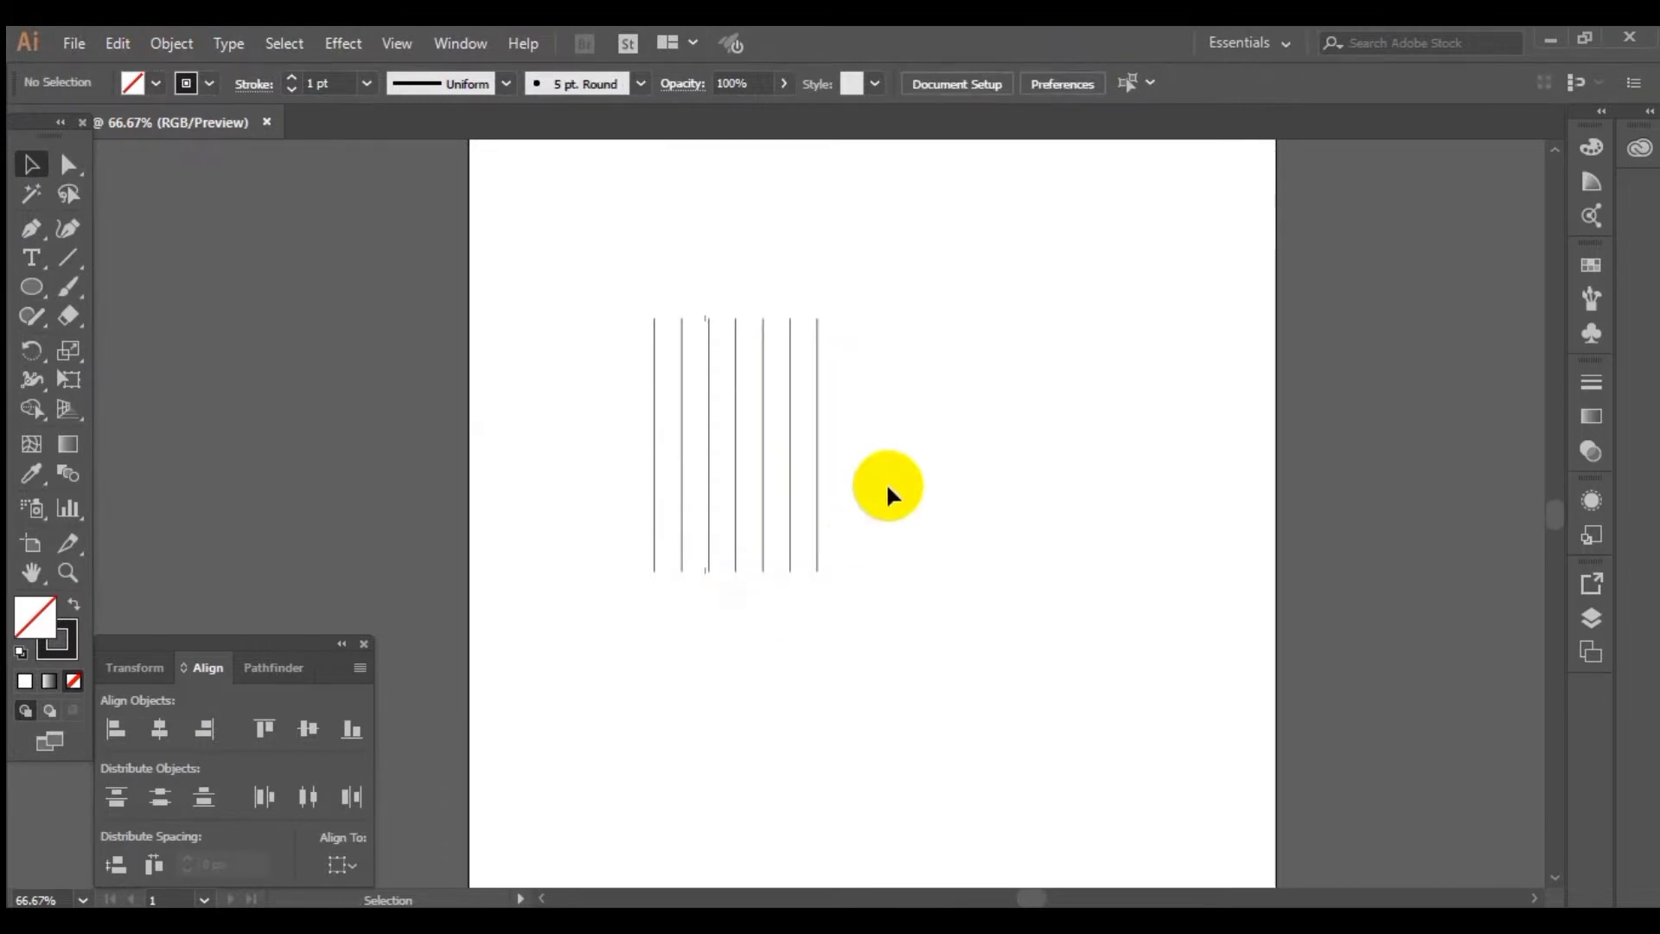
- Select all seven vertical lines and create a copy of them rotated by 60°
left_click_drag(845, 444, 645, 574)
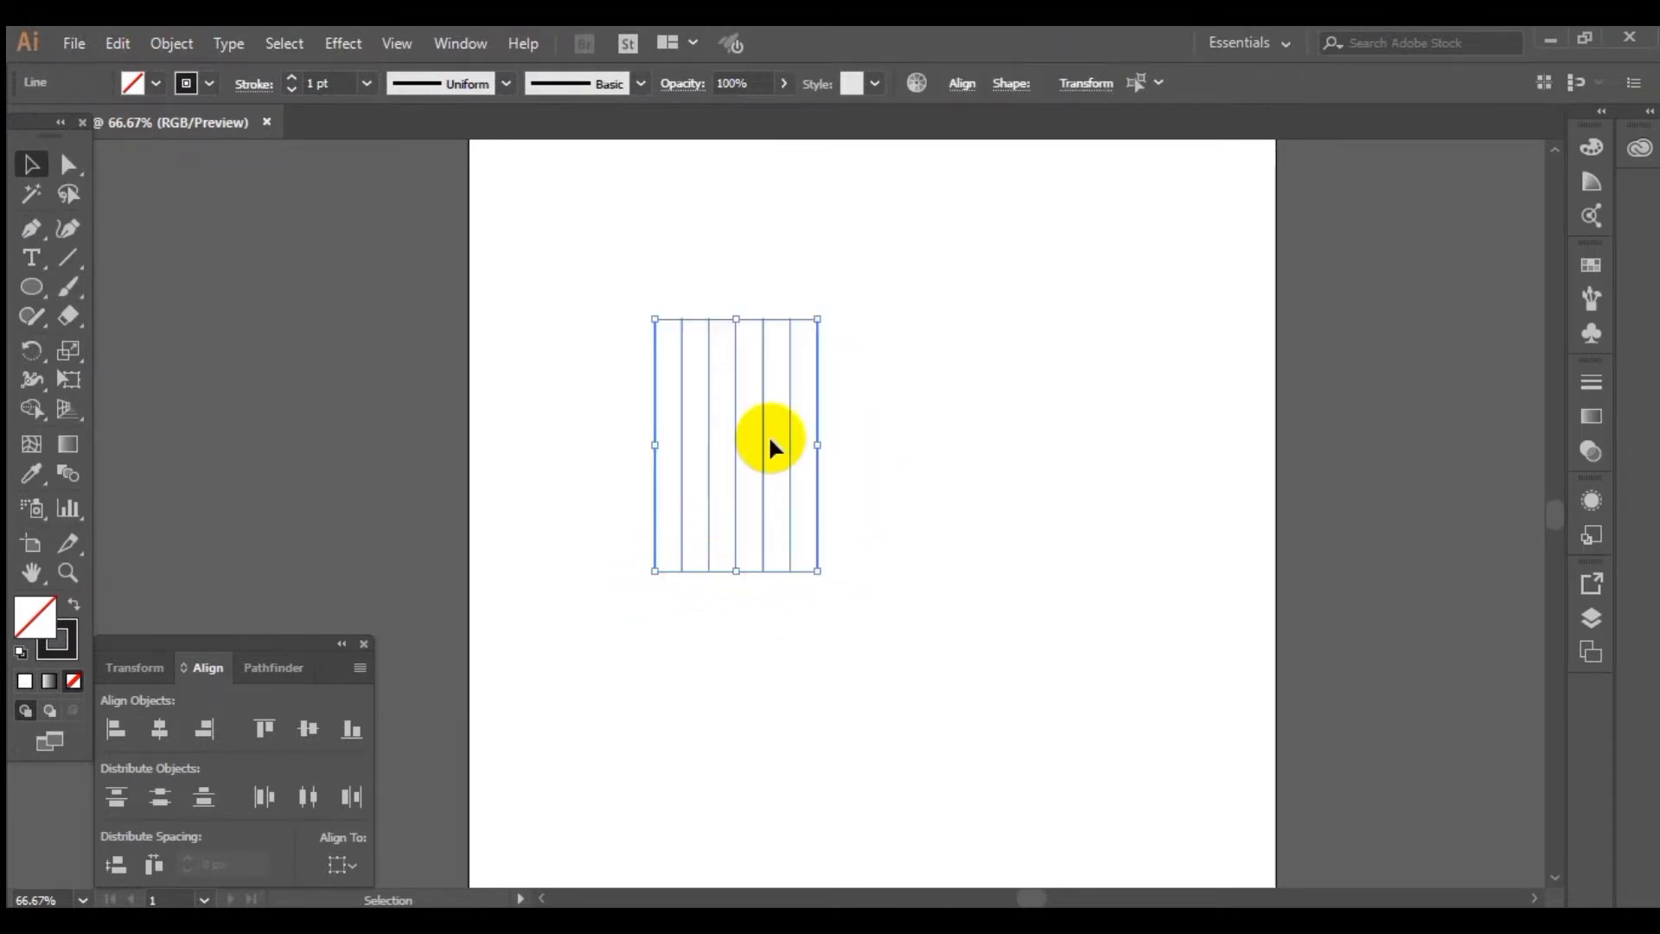
left_click(888, 391)
left_click_drag(888, 391, 554, 492)
right_click(755, 458)
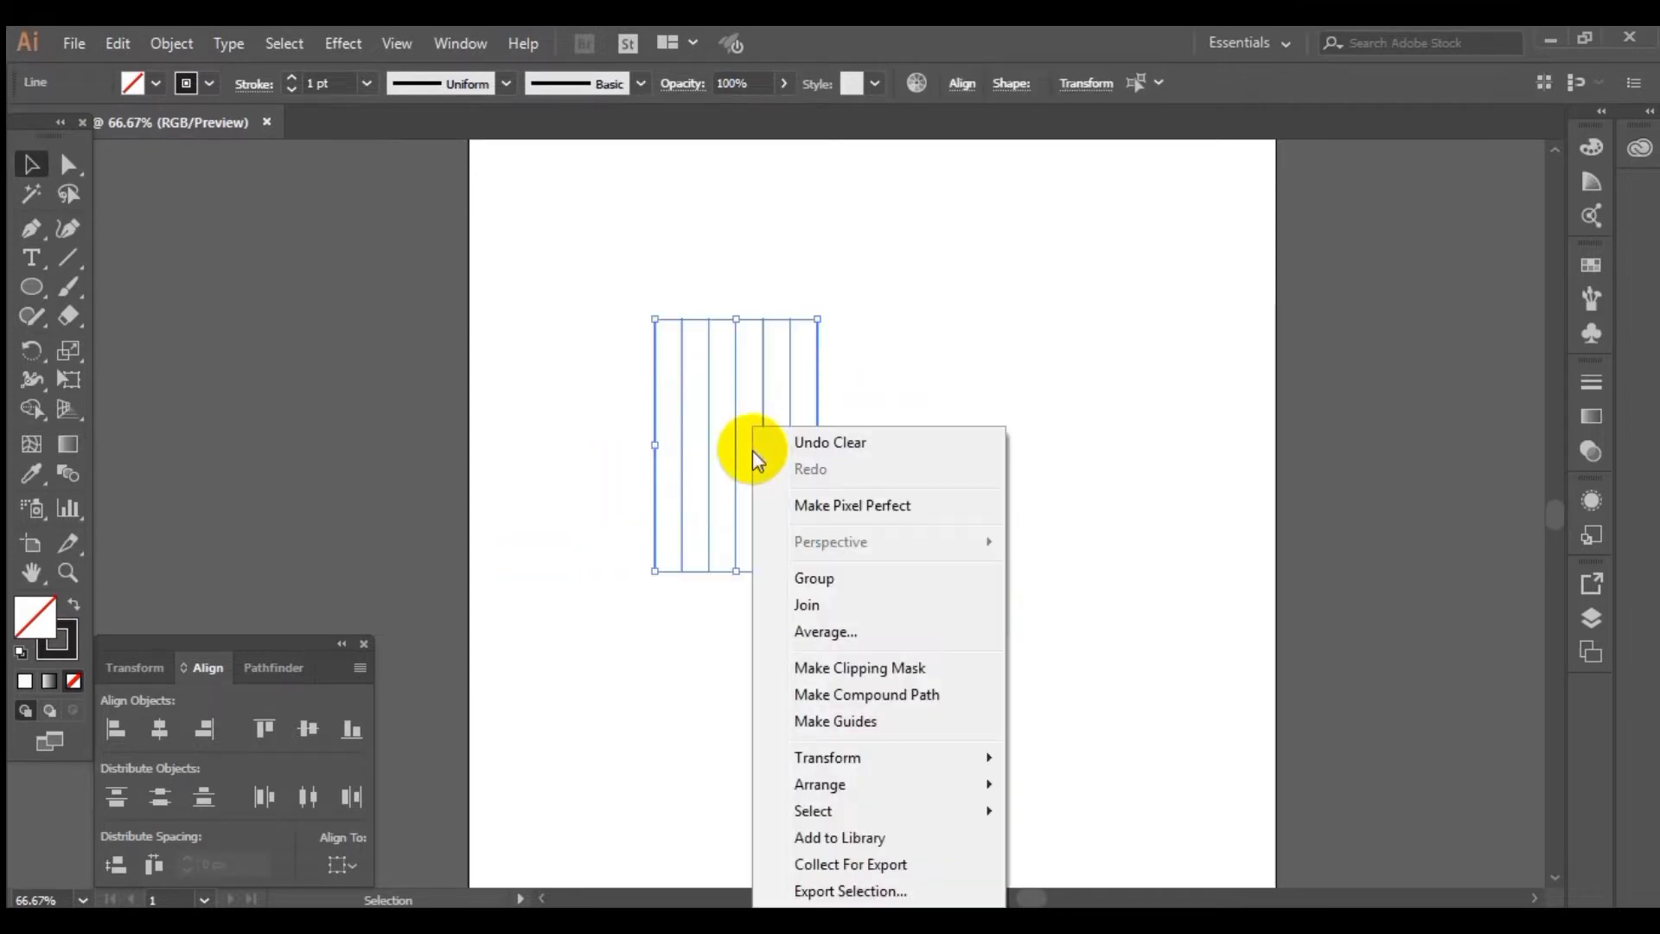
mouse_move(852, 761)
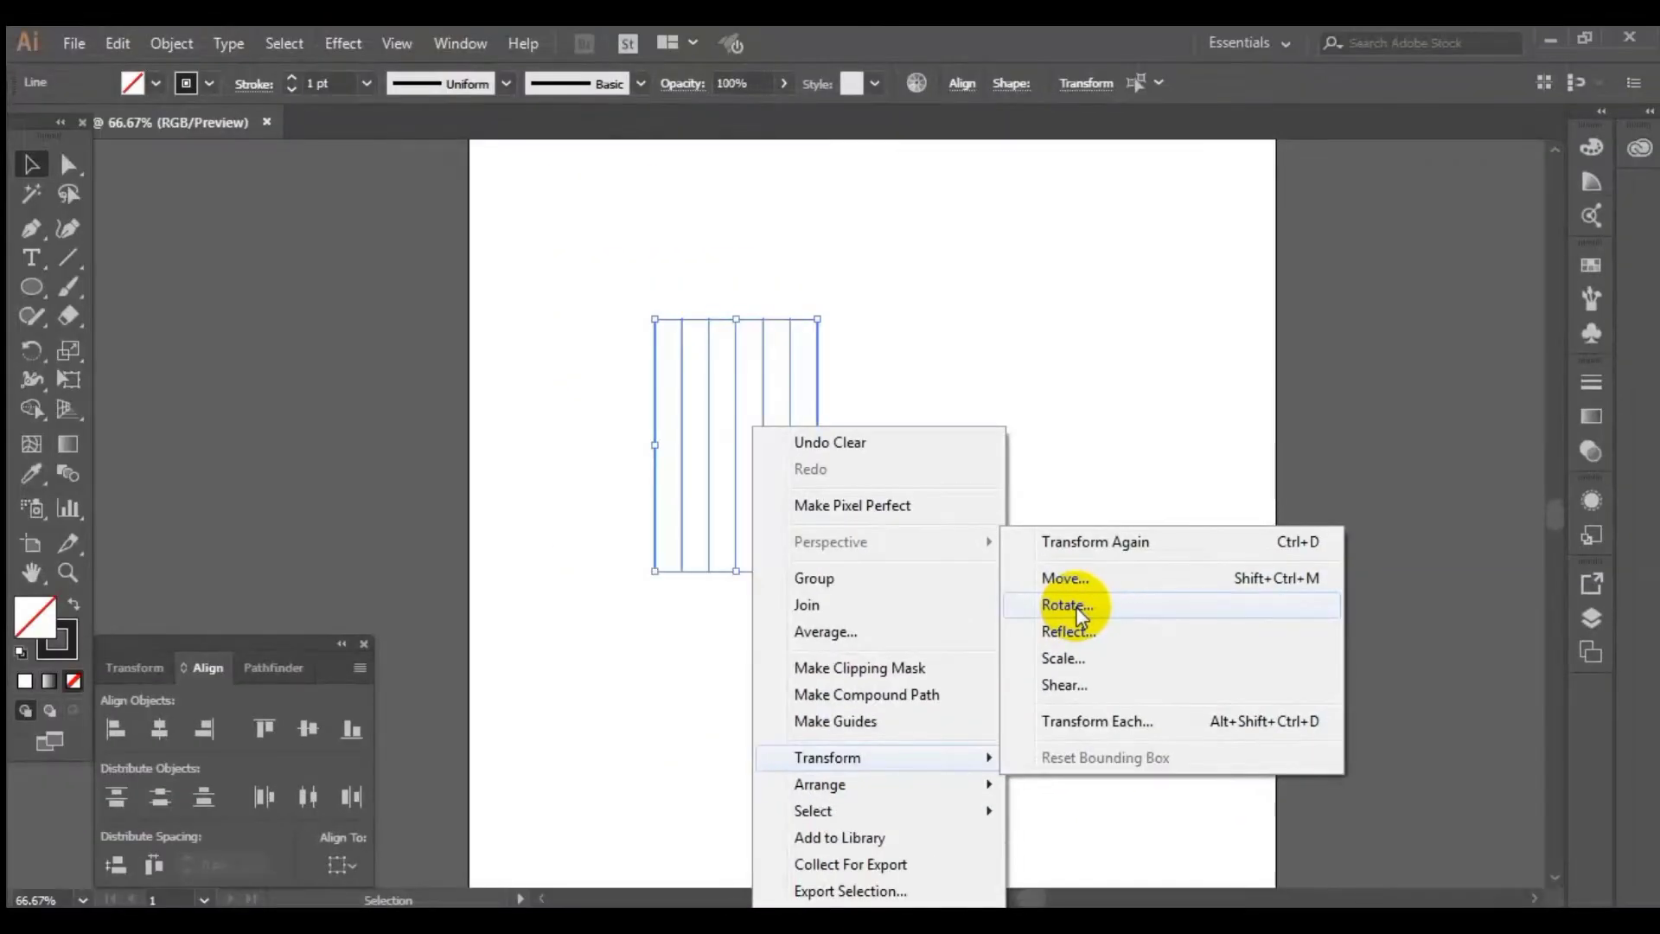
left_click(1069, 605)
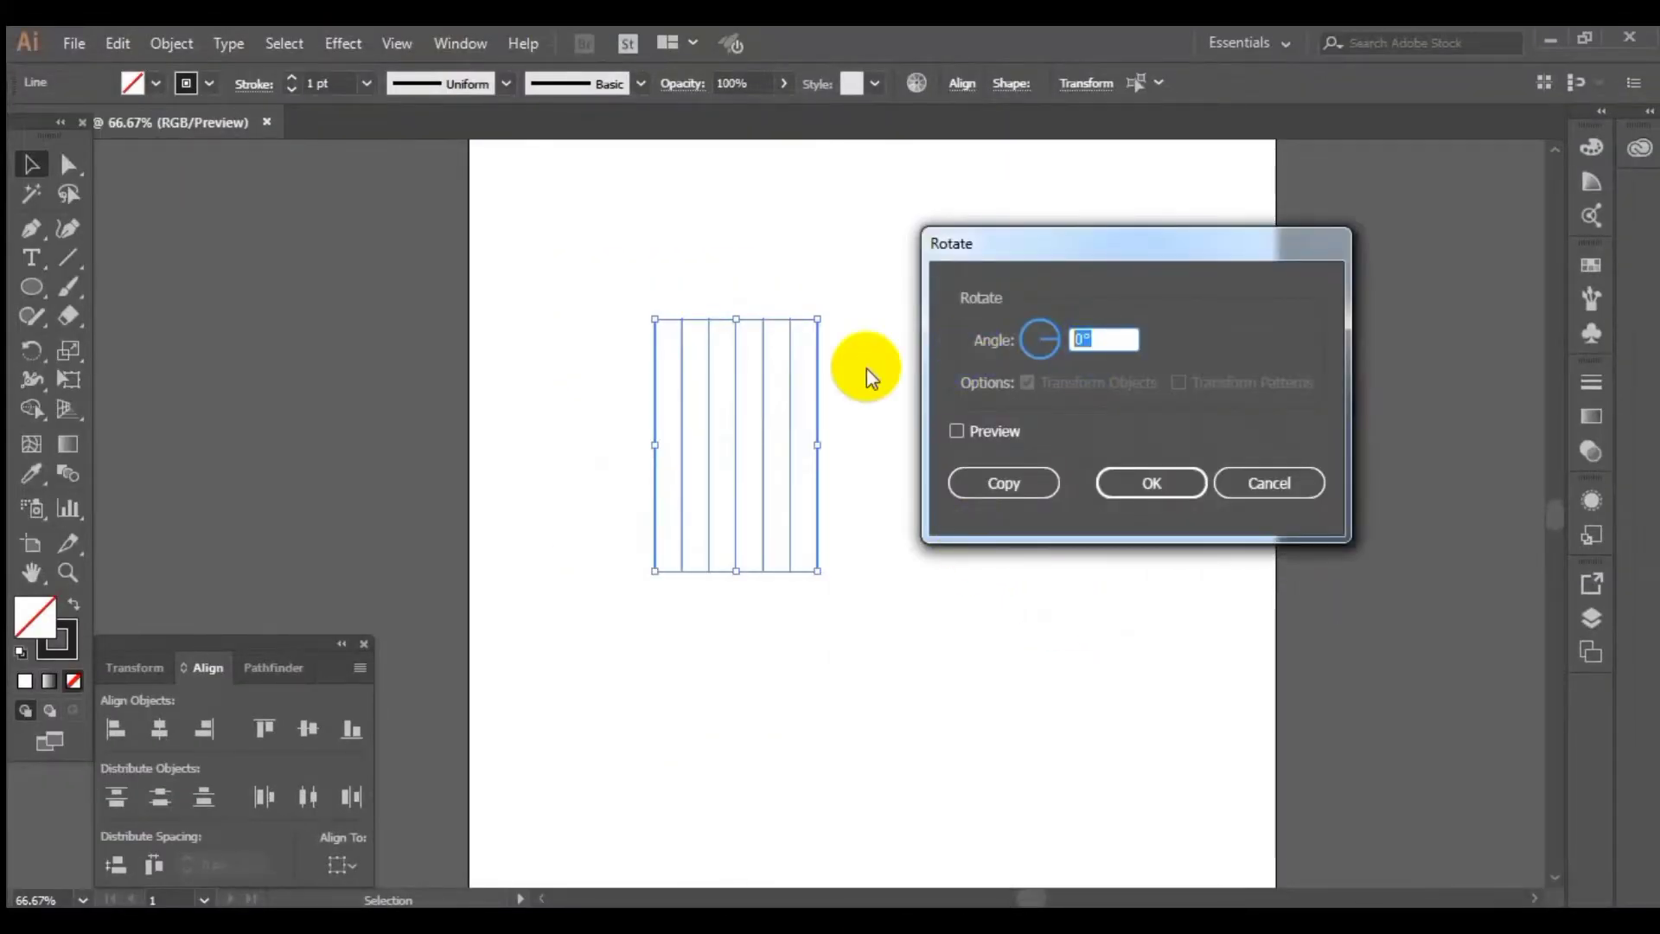
type("60")
left_click(1111, 338)
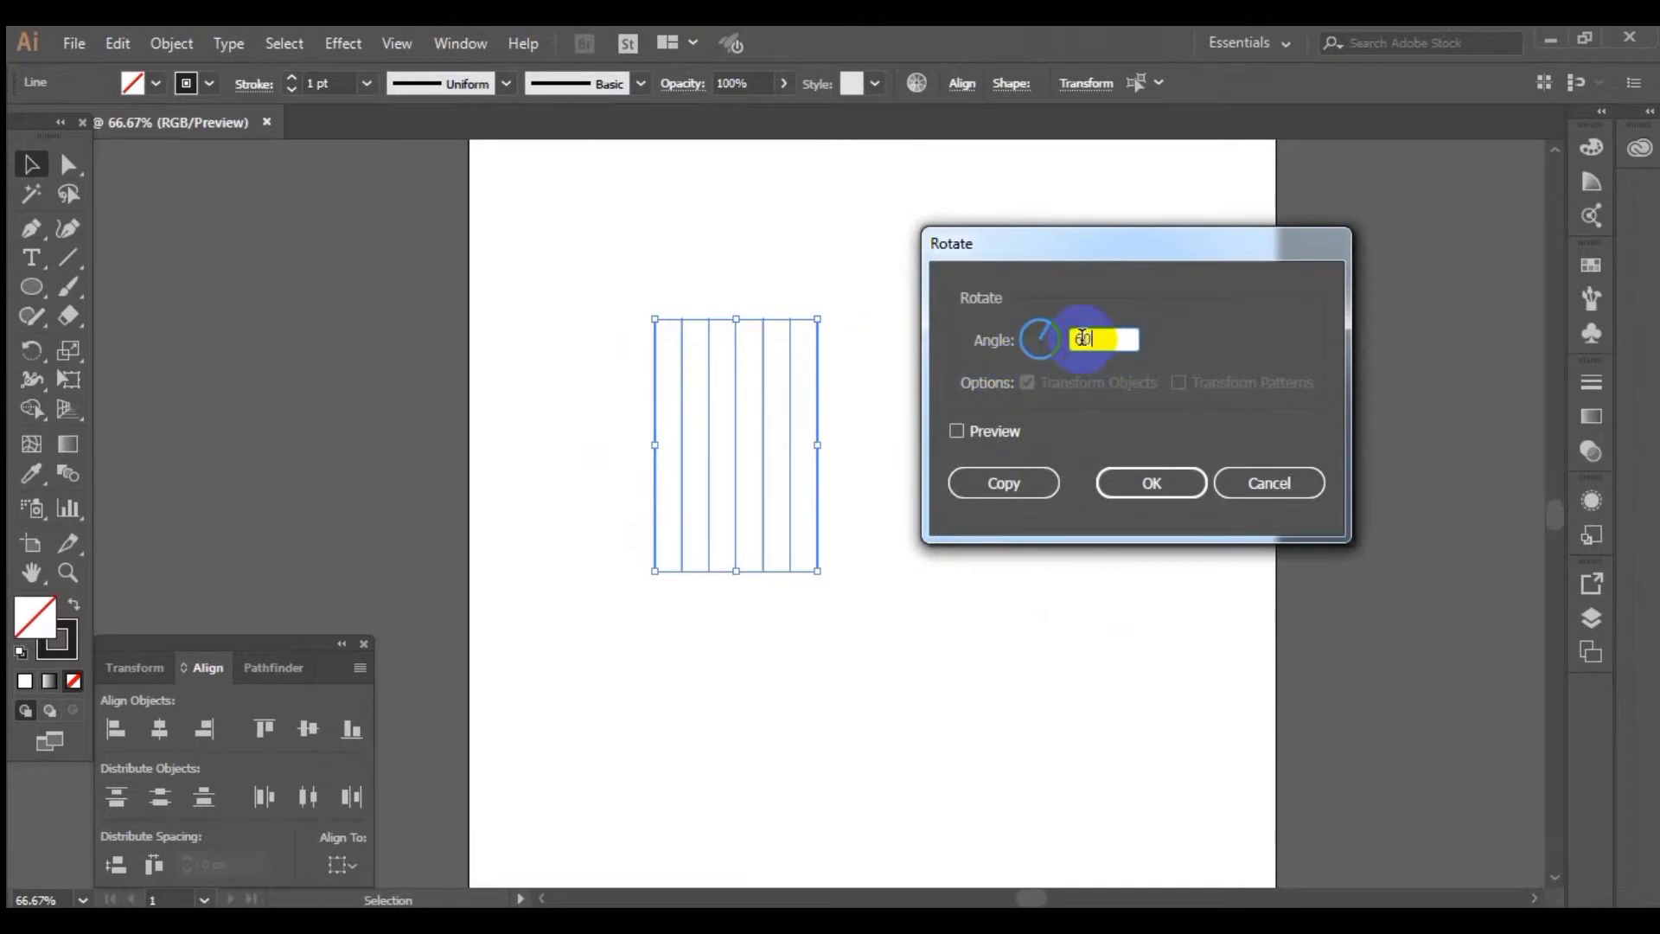
left_click(956, 431)
left_click(999, 486)
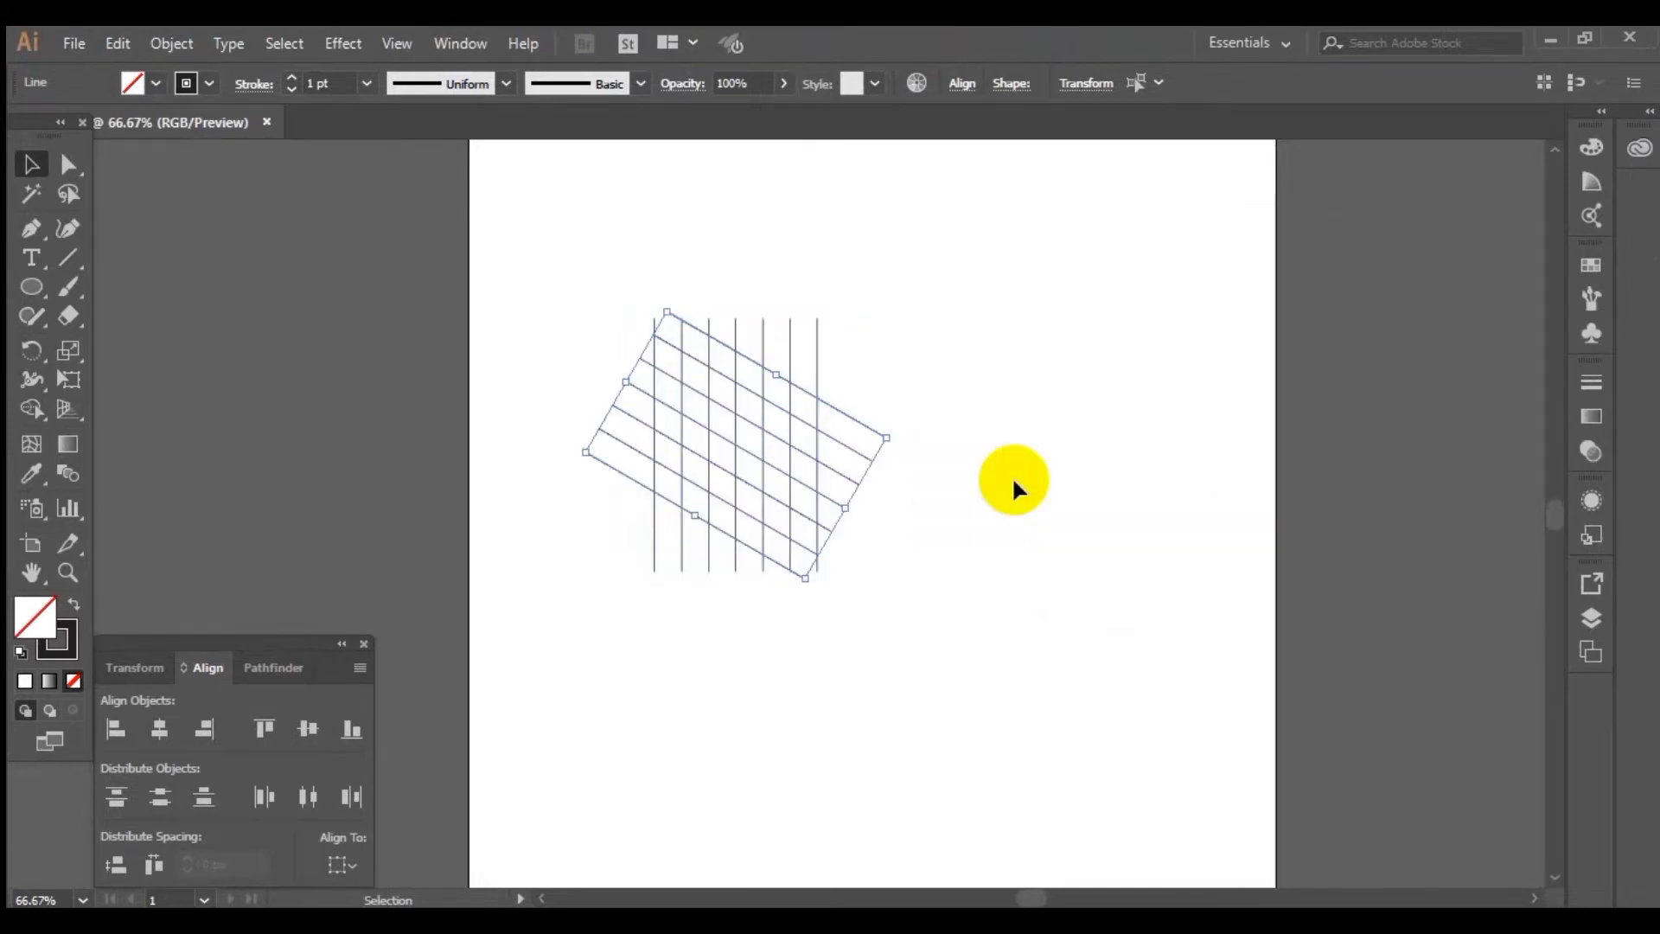
- Reflect the rotated lines across the vertical axis as a copy to complete the triangular grid
right_click(810, 399)
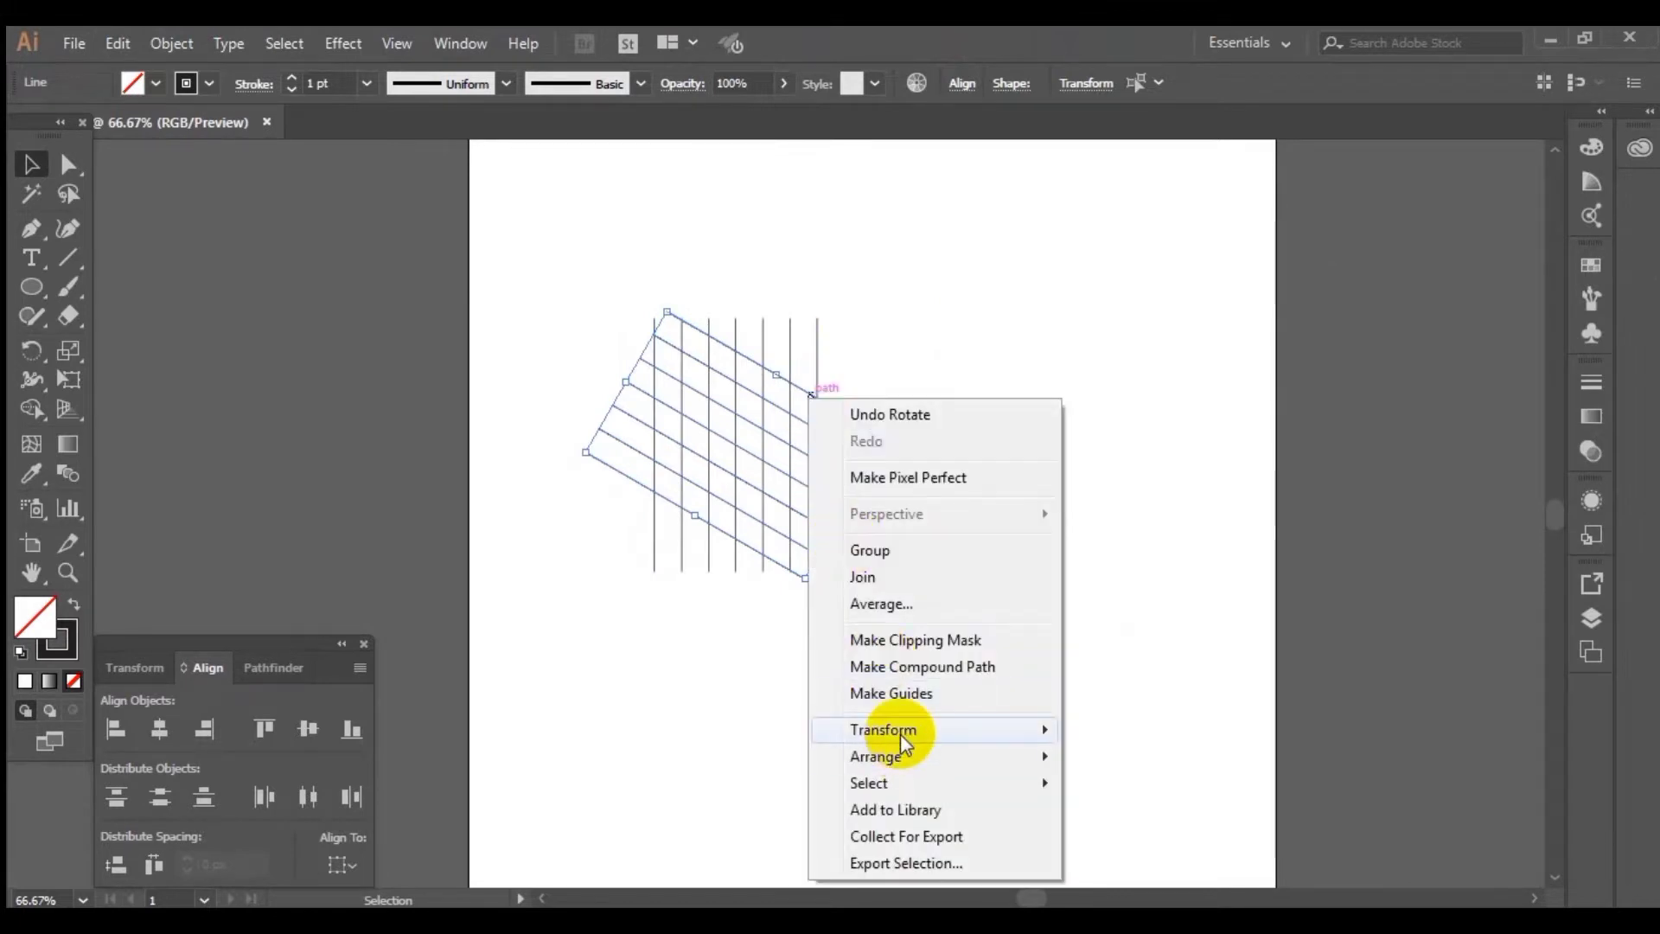
mouse_move(886, 731)
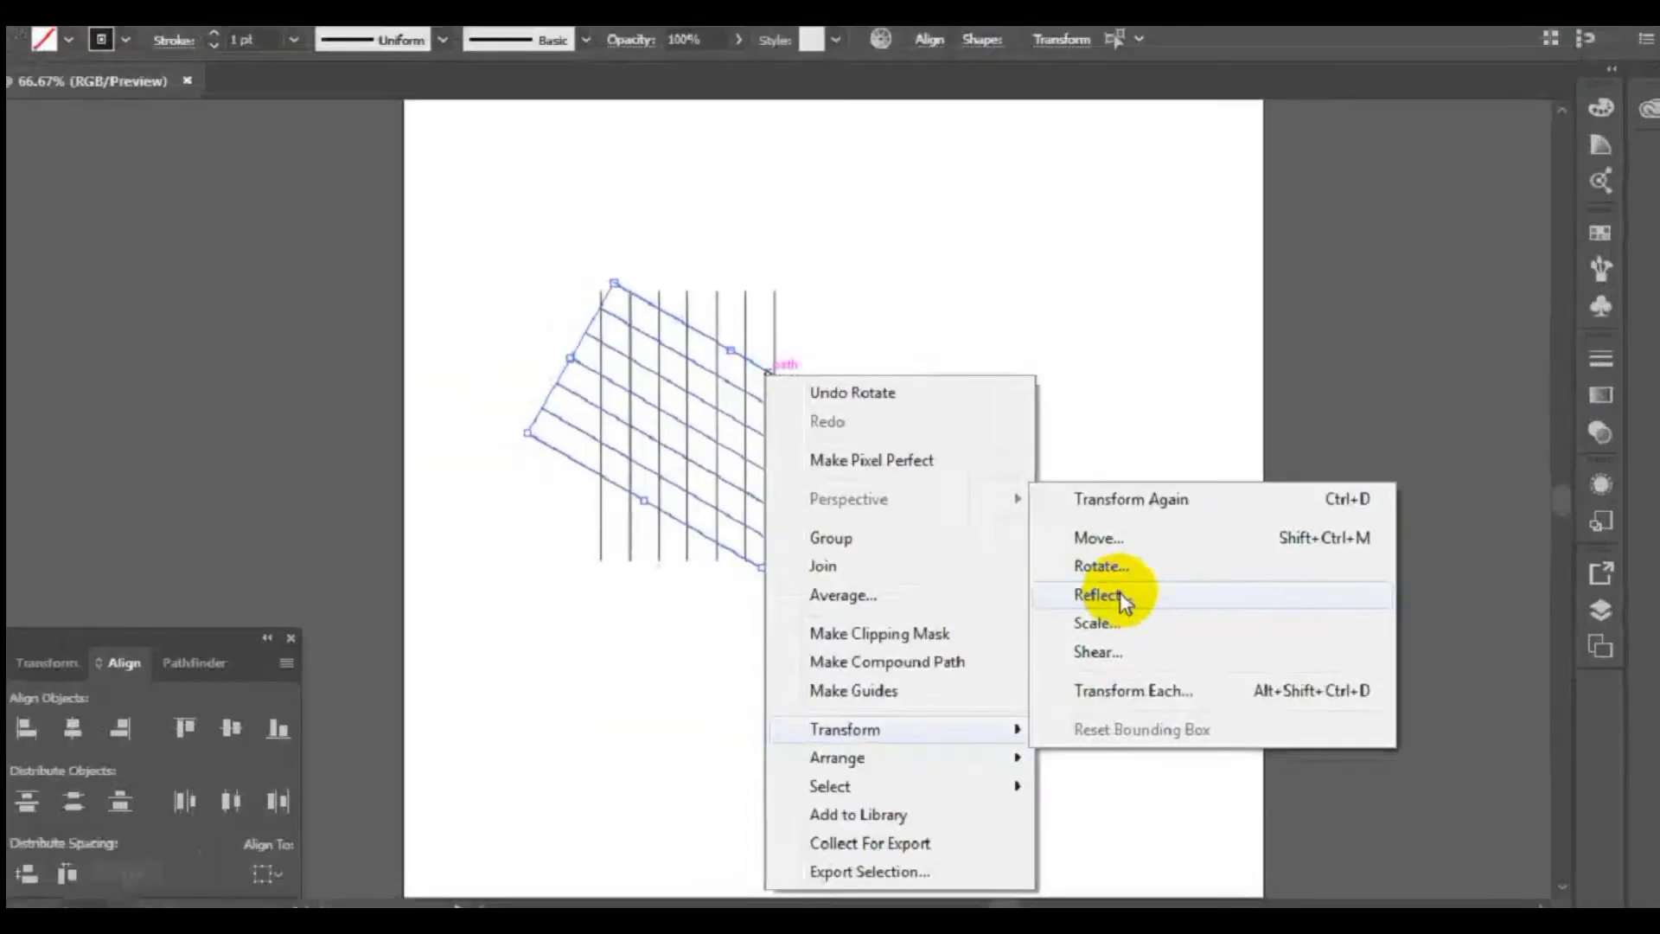
left_click(827, 471)
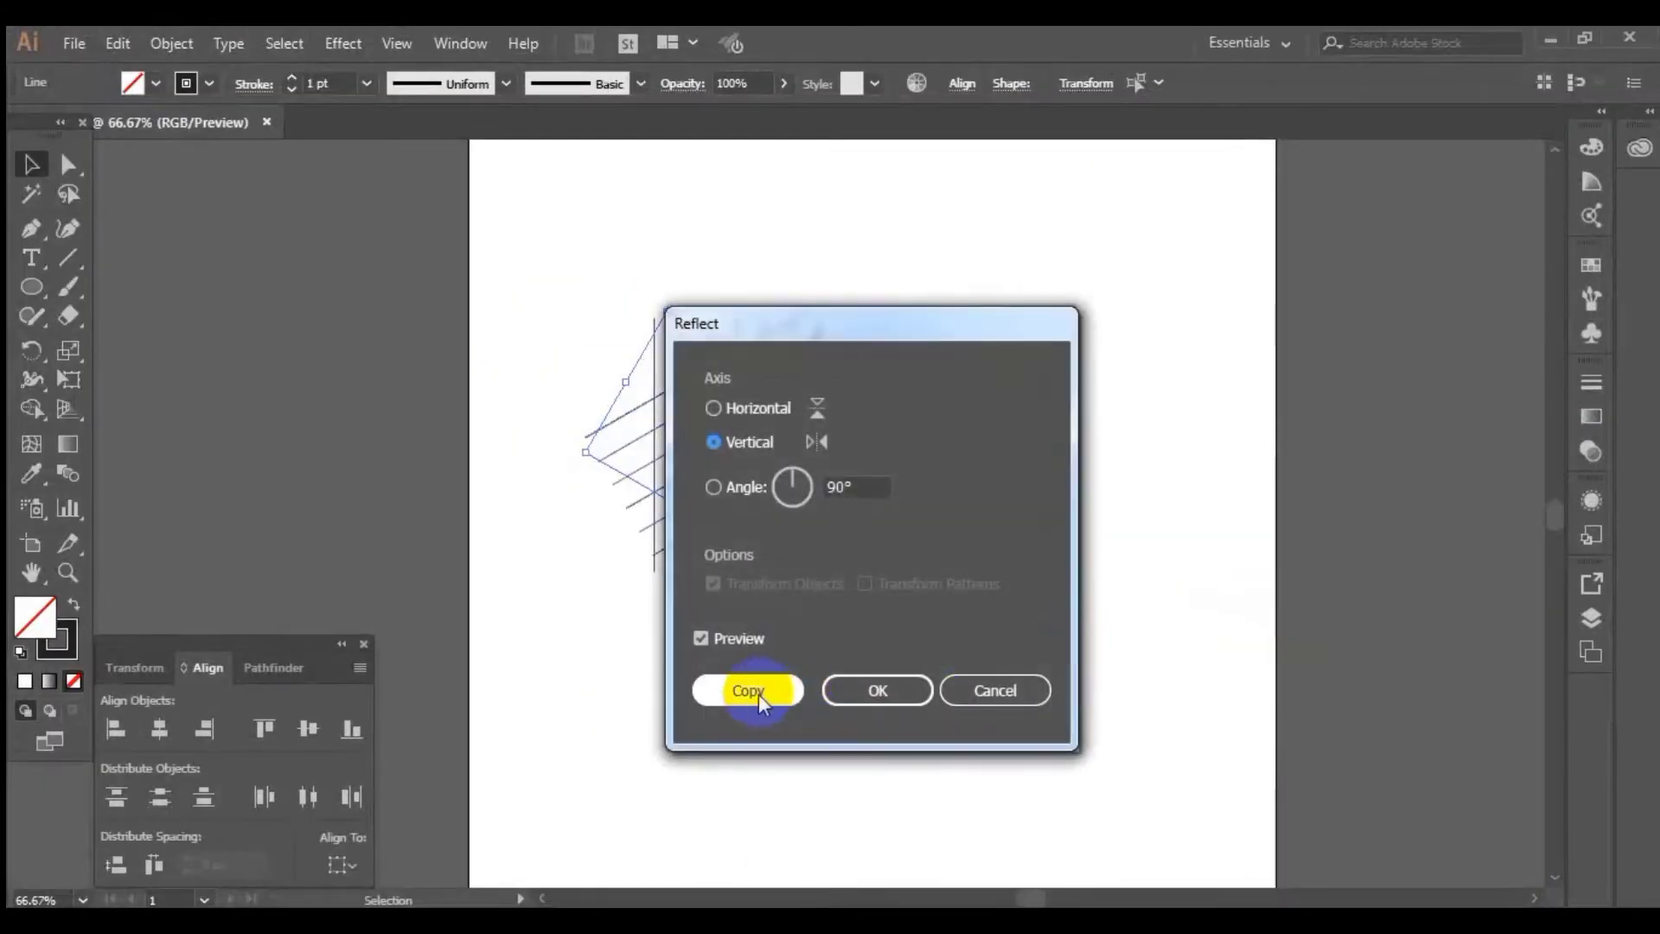
left_click_drag(832, 351, 1241, 326)
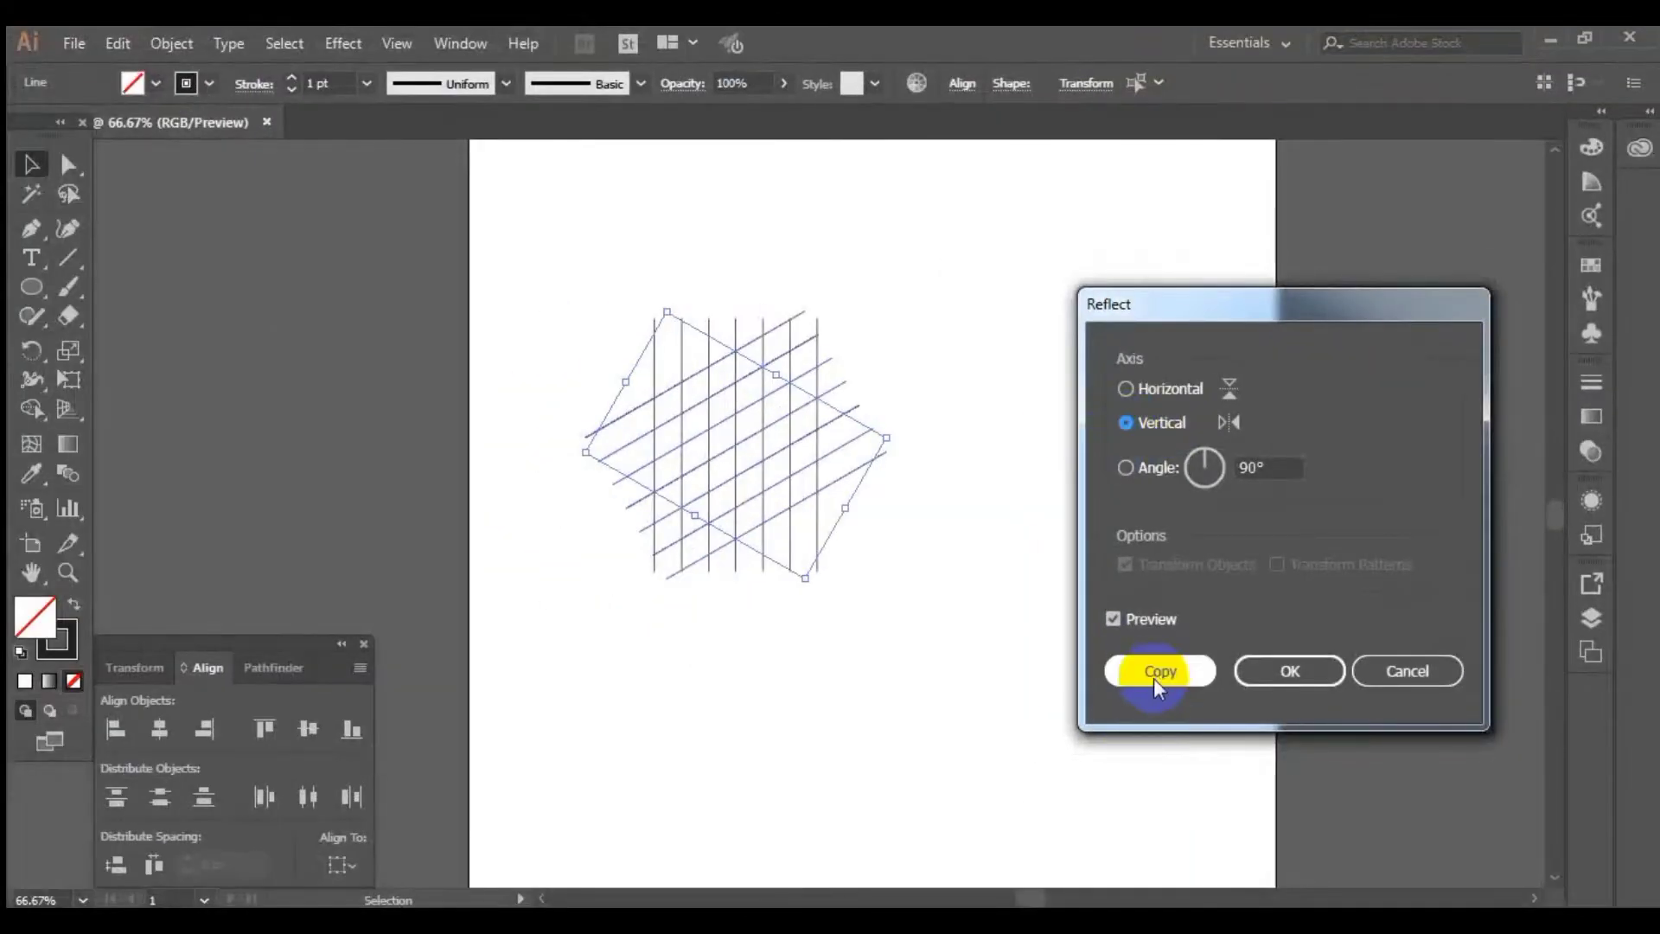
left_click(1157, 673)
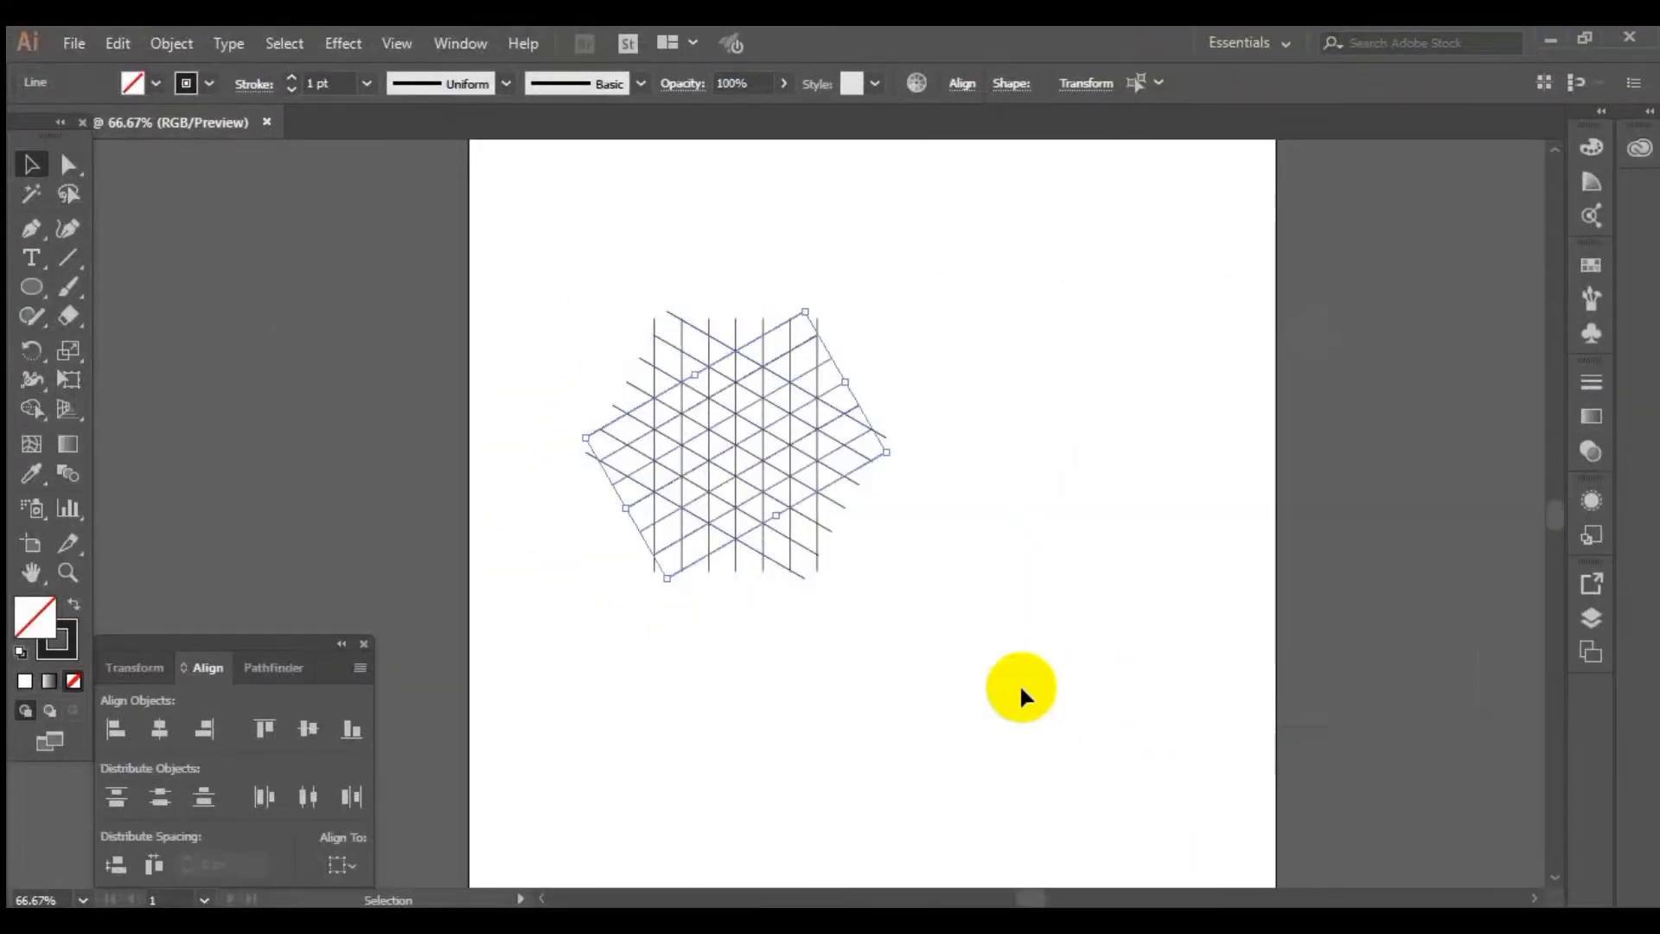
left_click(969, 674)
- Select the whole triangular grid and rotate it a quarter turn so one set of lines runs horizontally
left_click(797, 508, "ctrl")
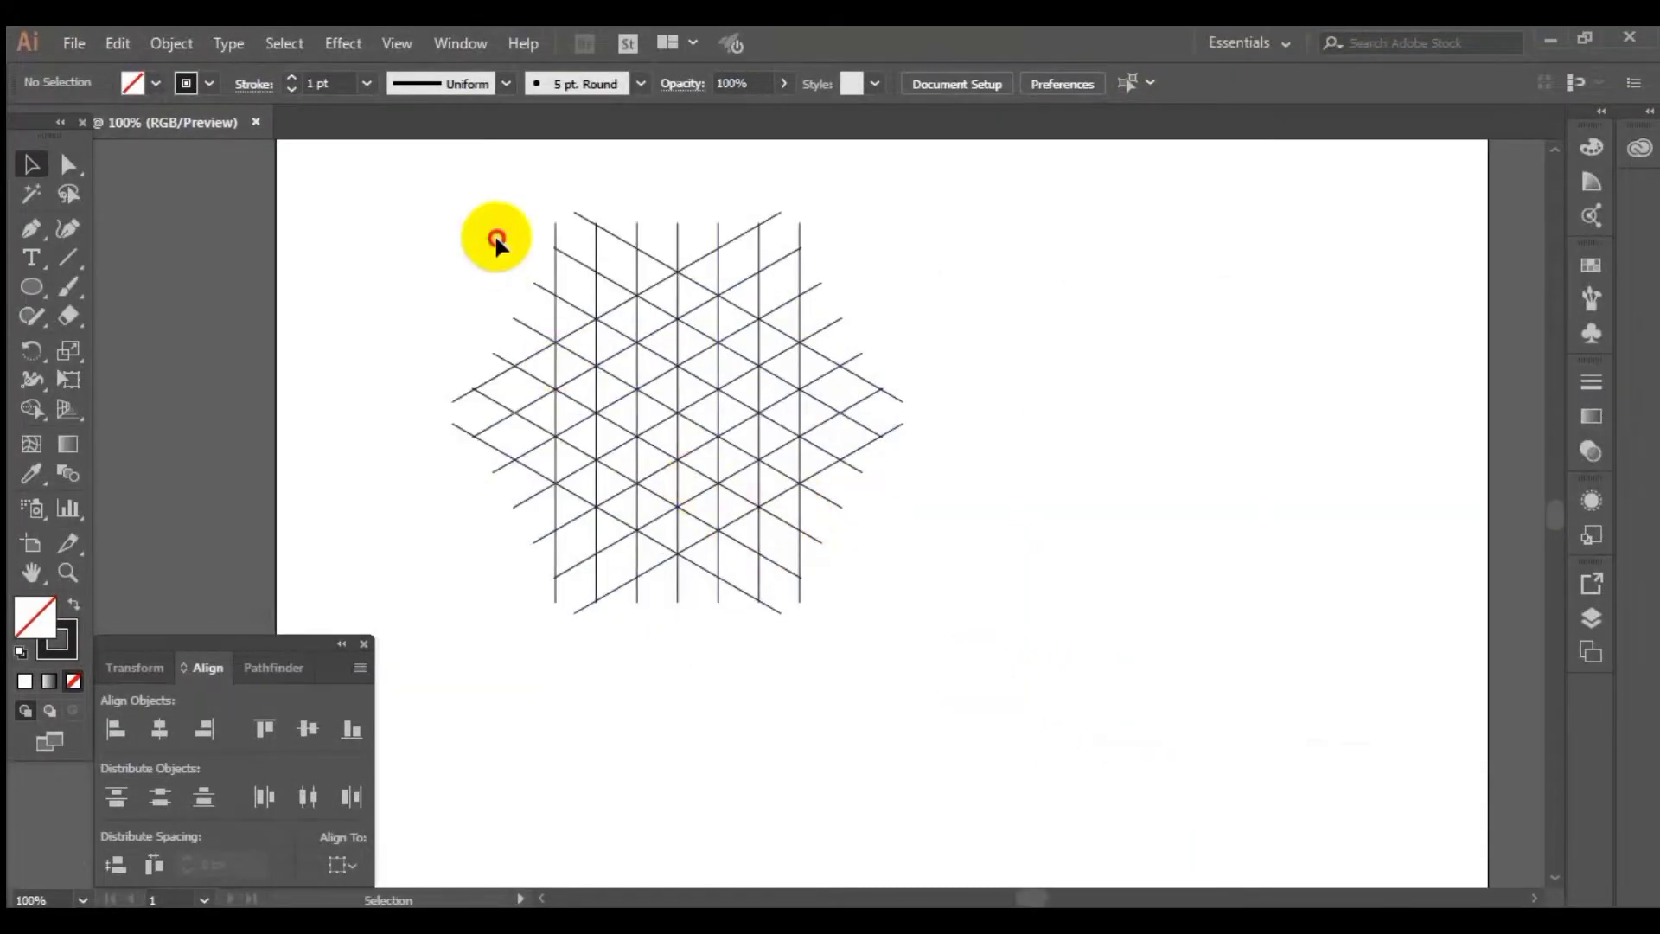
left_click_drag(495, 238, 905, 721)
left_click_drag(893, 609, 1003, 774)
left_click(1003, 774)
left_click(805, 558, "ctrl+alt")
left_click_drag(767, 497, 824, 601)
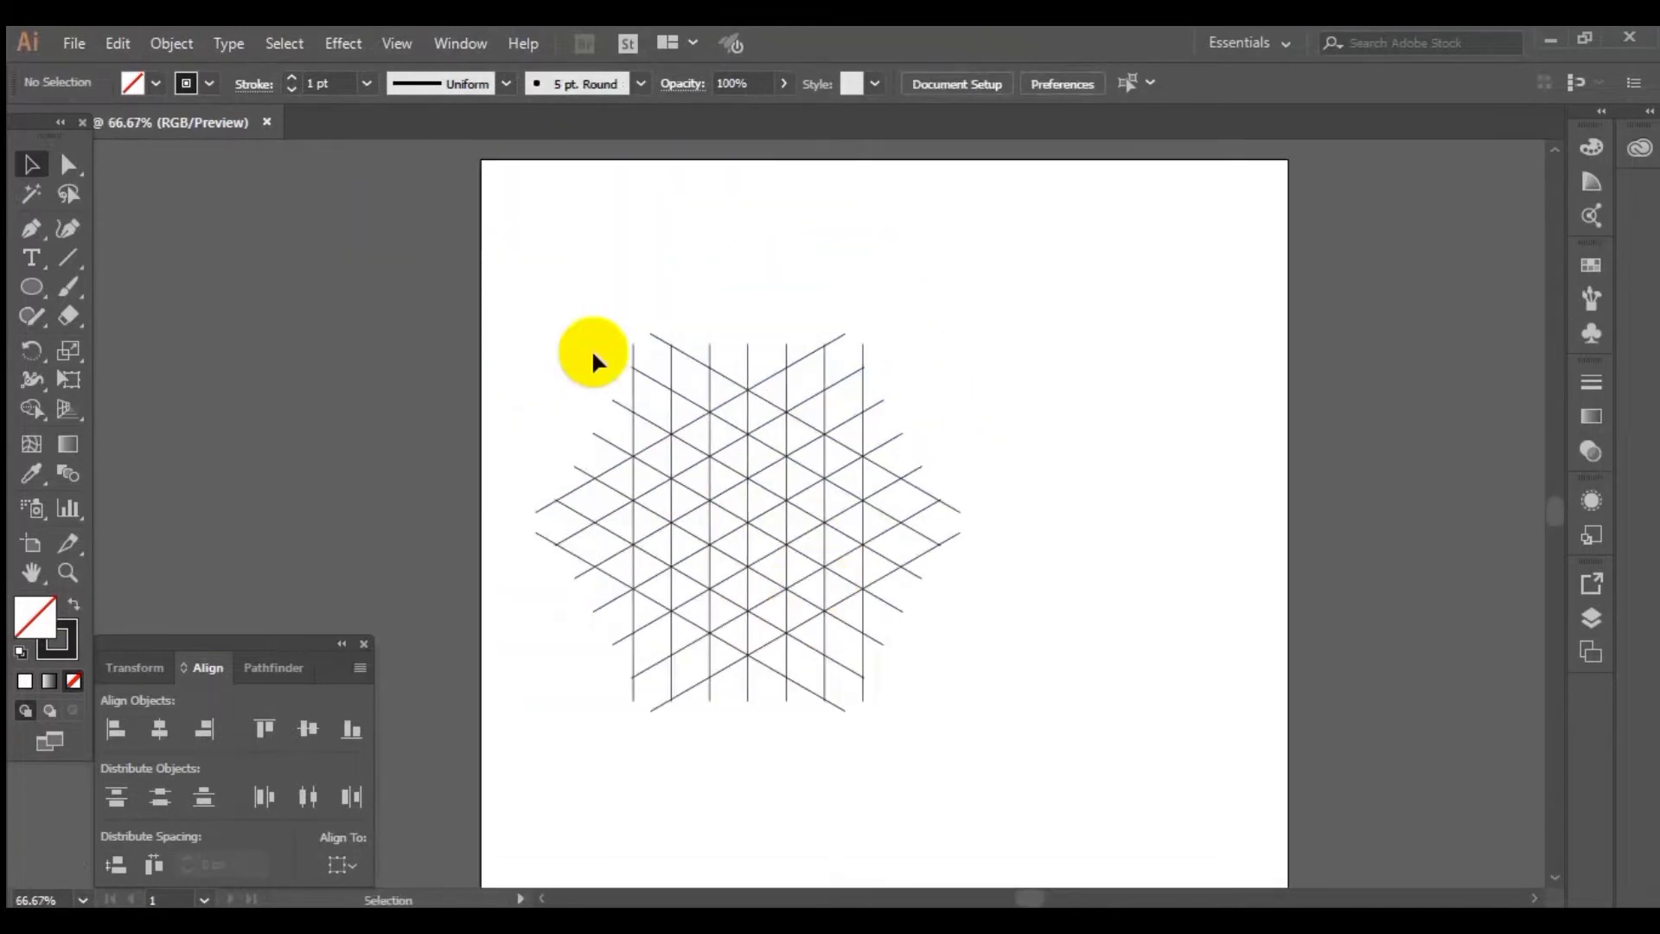
left_click_drag(584, 326, 919, 374)
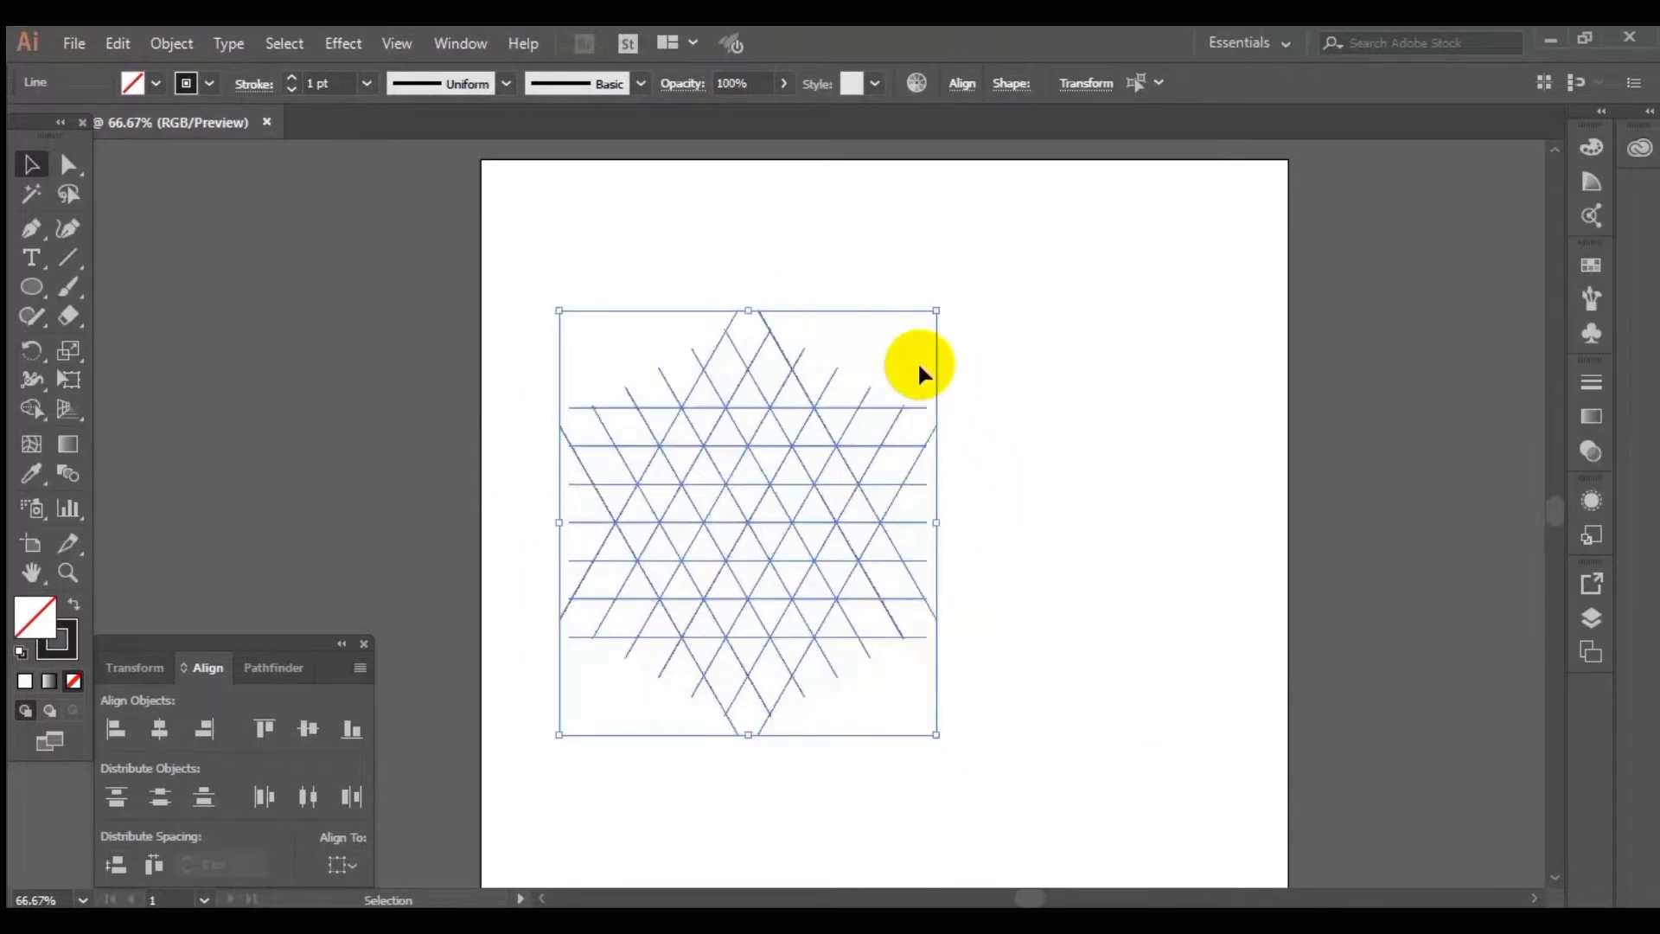
left_click(1029, 723)
- Move the whole grid sideways toward the centre of the artboard
left_click_drag(629, 392, 957, 647)
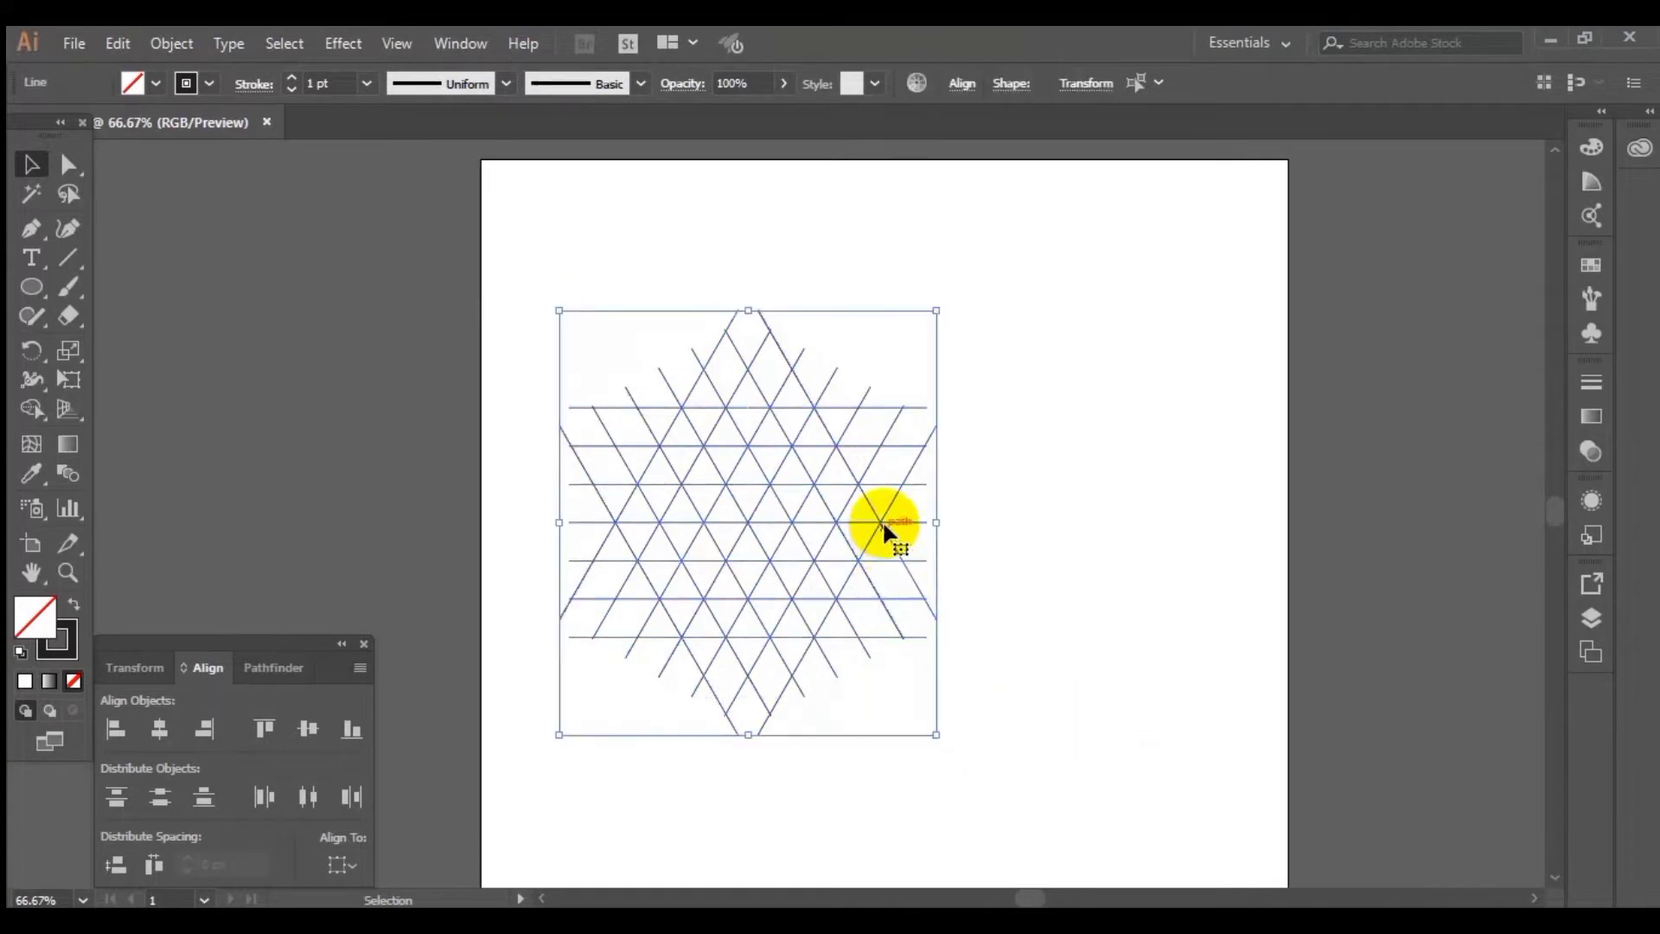
left_click_drag(883, 520, 996, 532)
left_click(1116, 817)
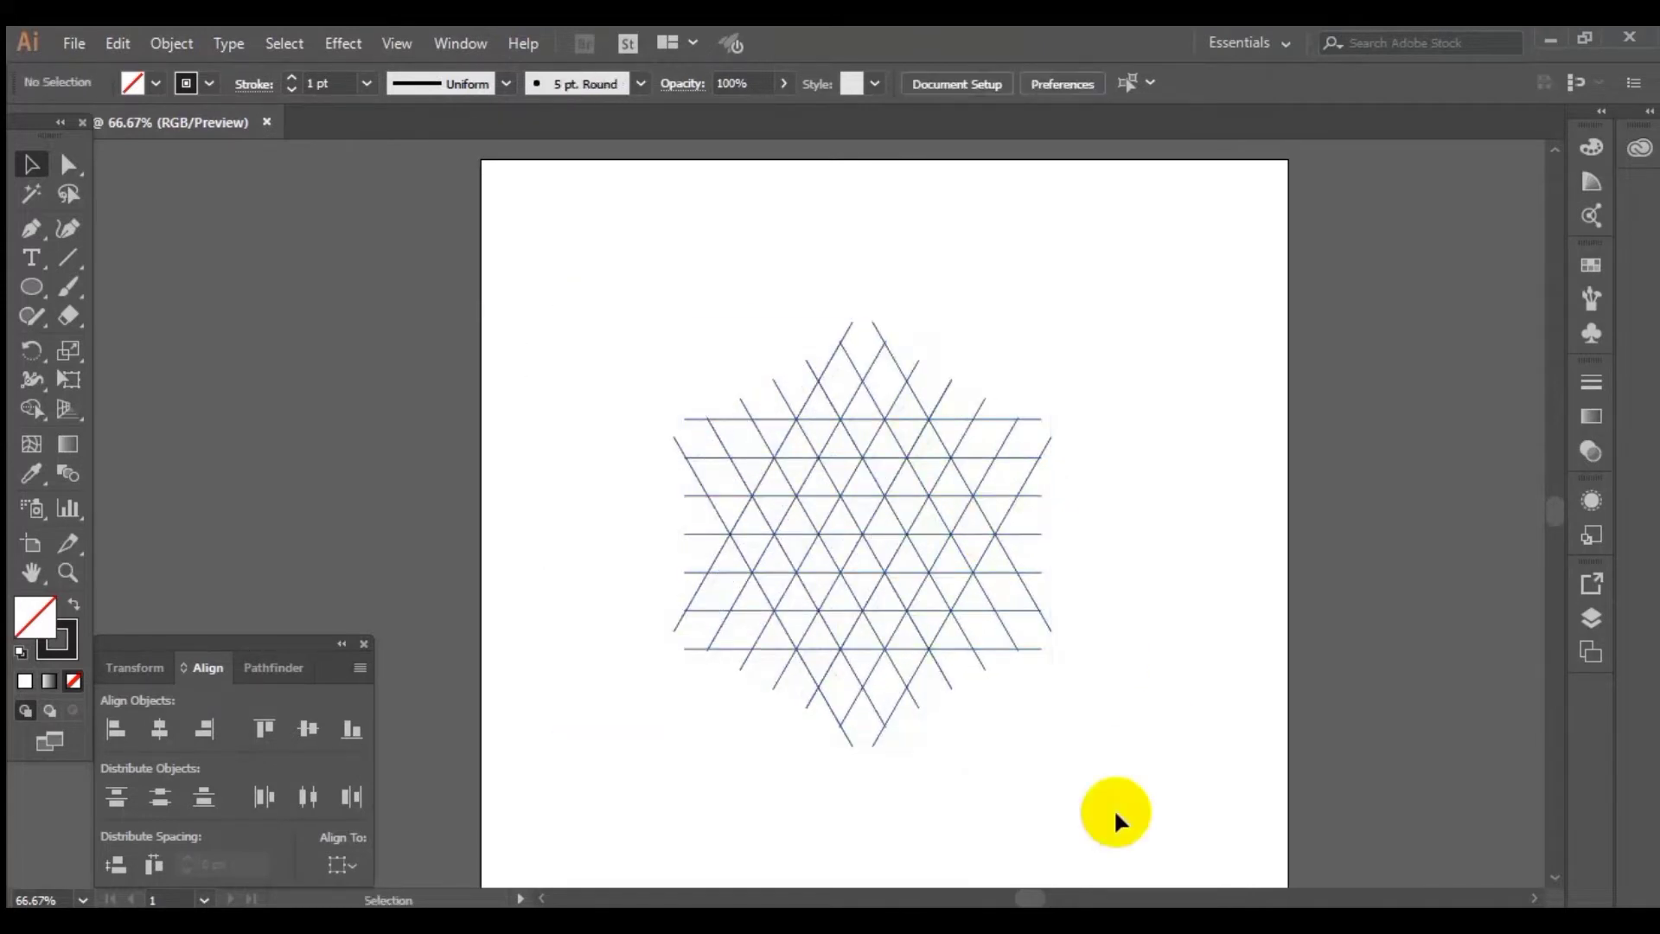
- Select all grid lines for the Shape Builder tool and set a red fill with no stroke
left_click(964, 665, "ctrl")
left_click_drag(794, 480, 869, 709)
left_click(833, 640, "ctrl")
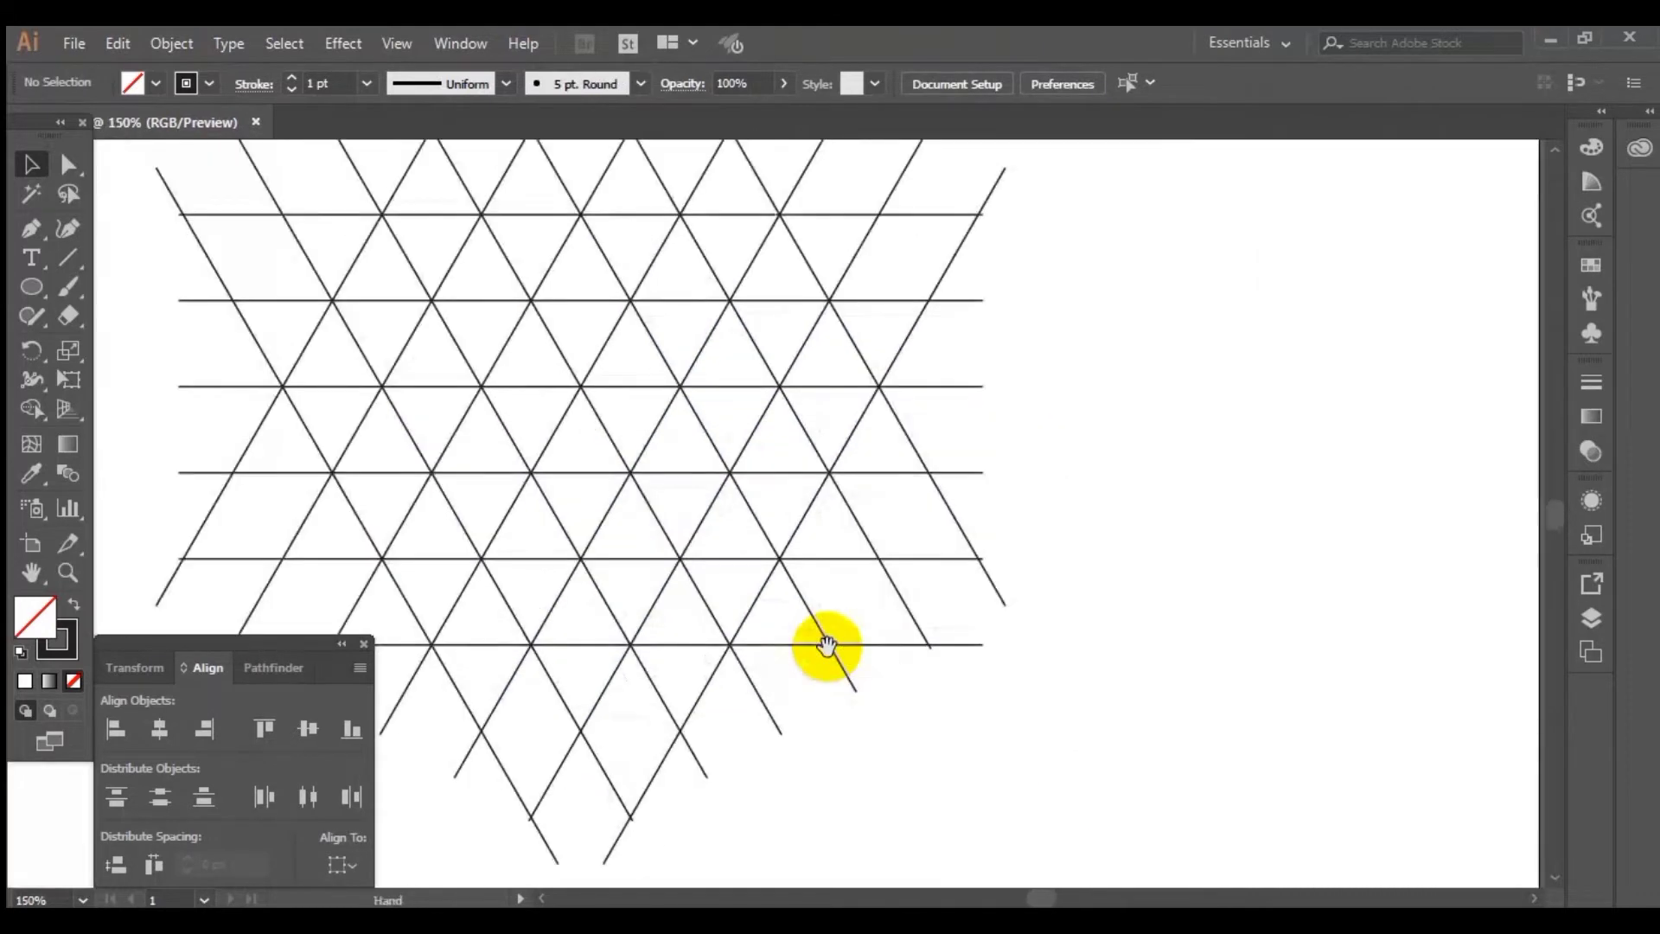
left_click(825, 638, "ctrl+alt")
left_click_drag(267, 156, 1071, 794)
left_click(33, 408)
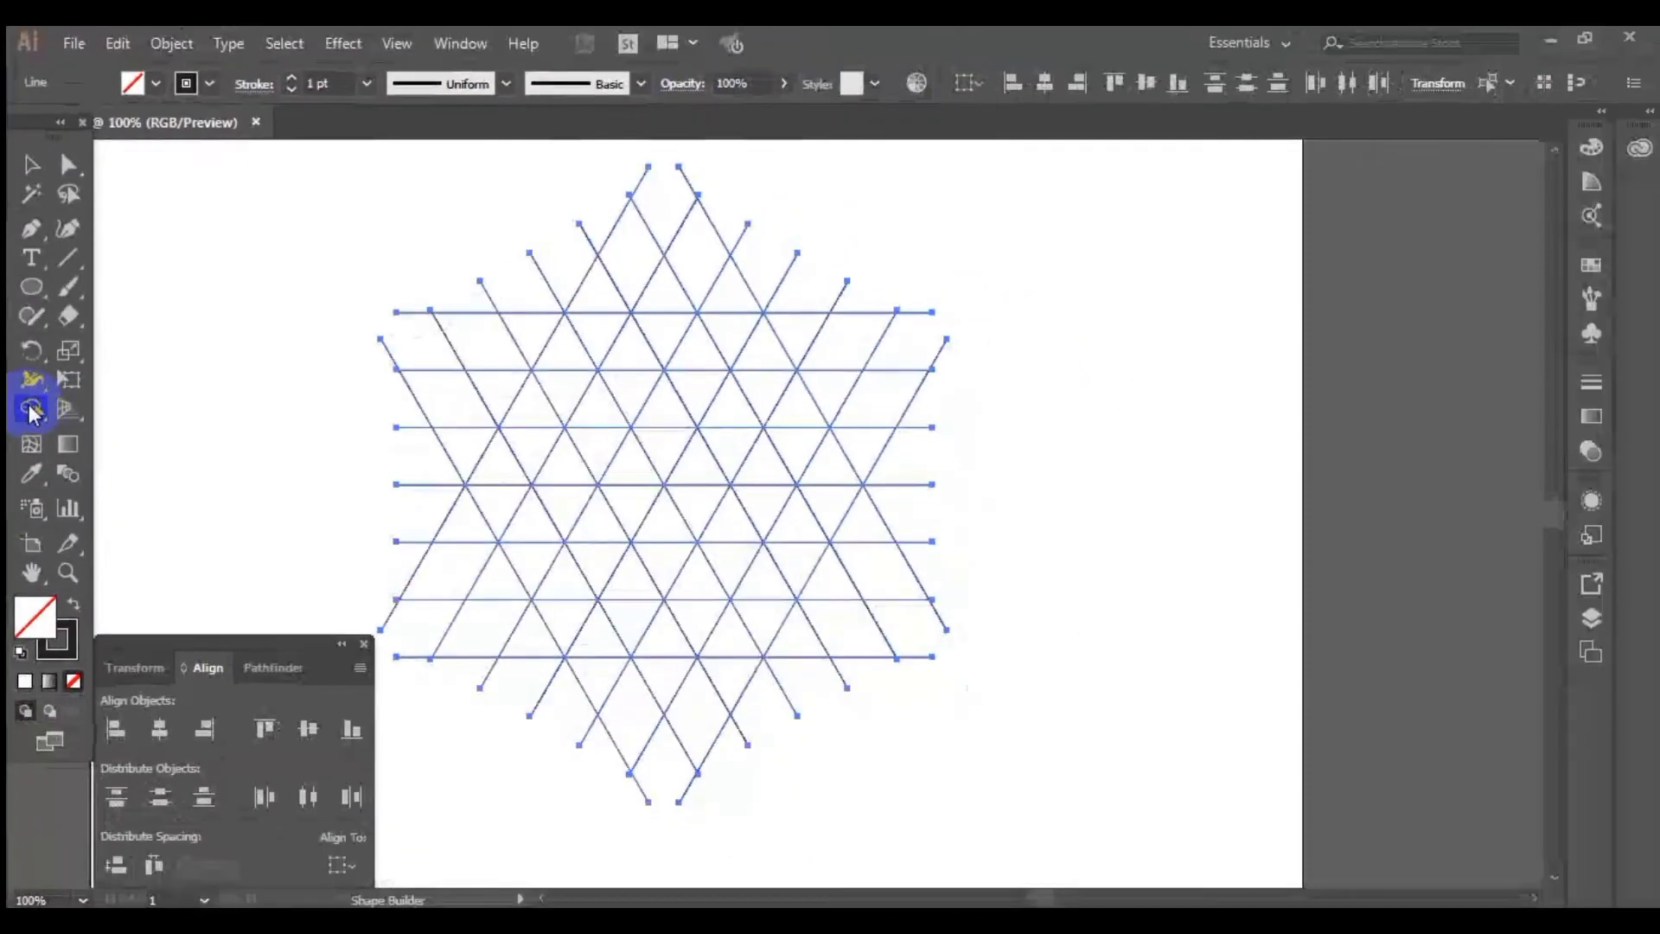
left_click(155, 83)
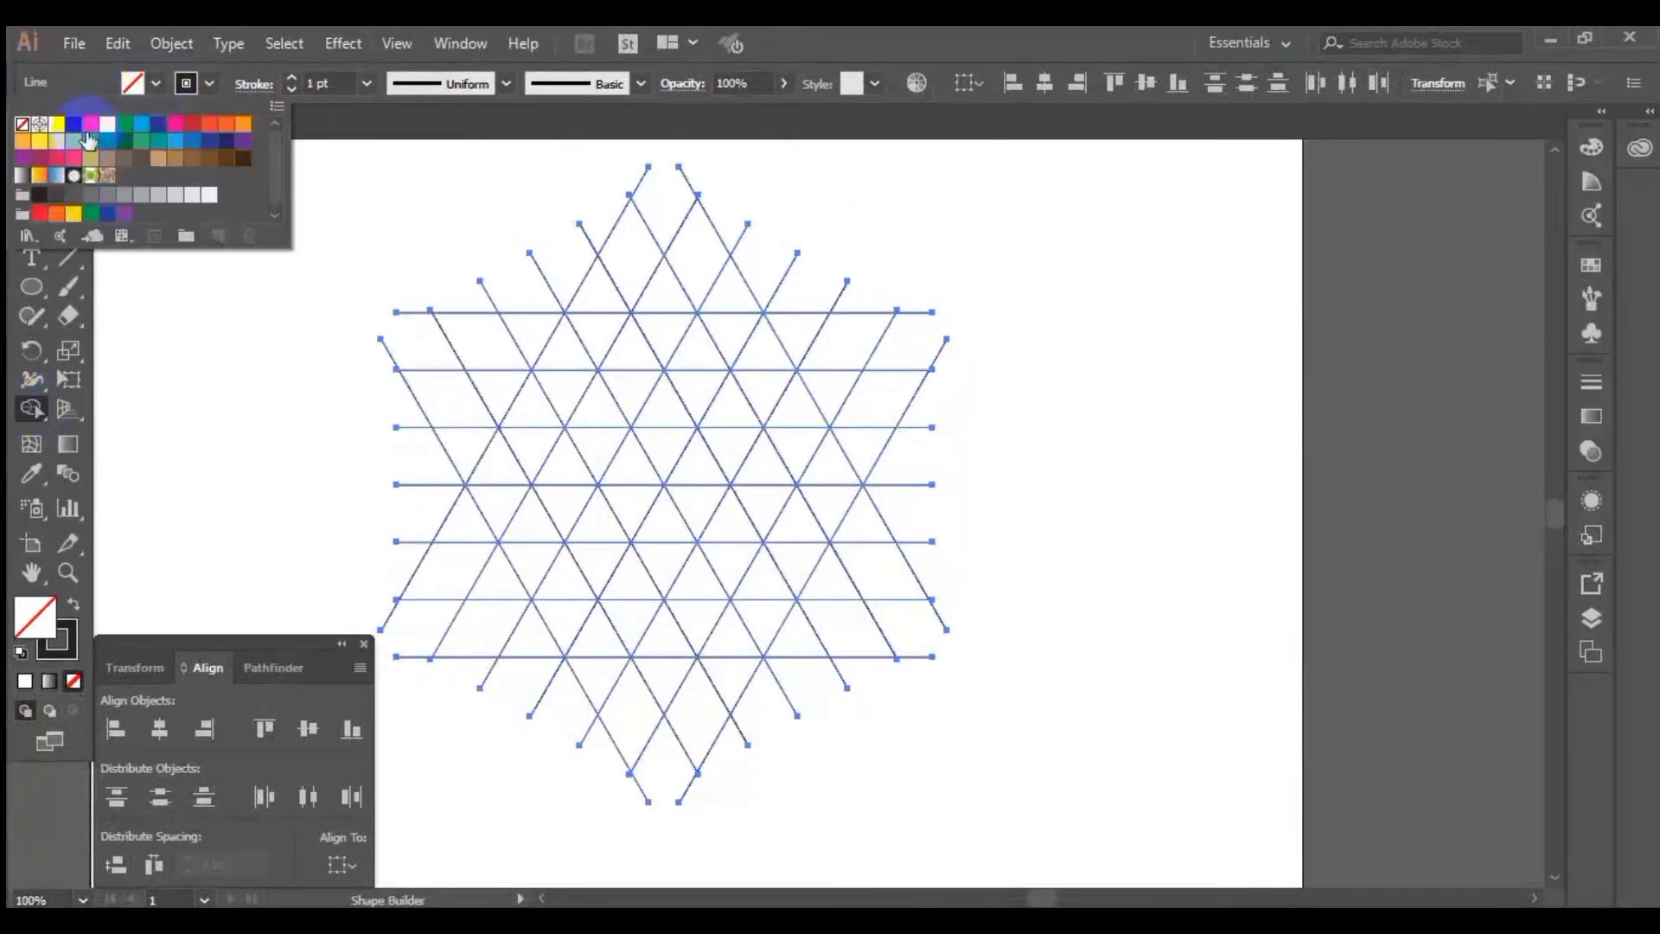
left_click(89, 127)
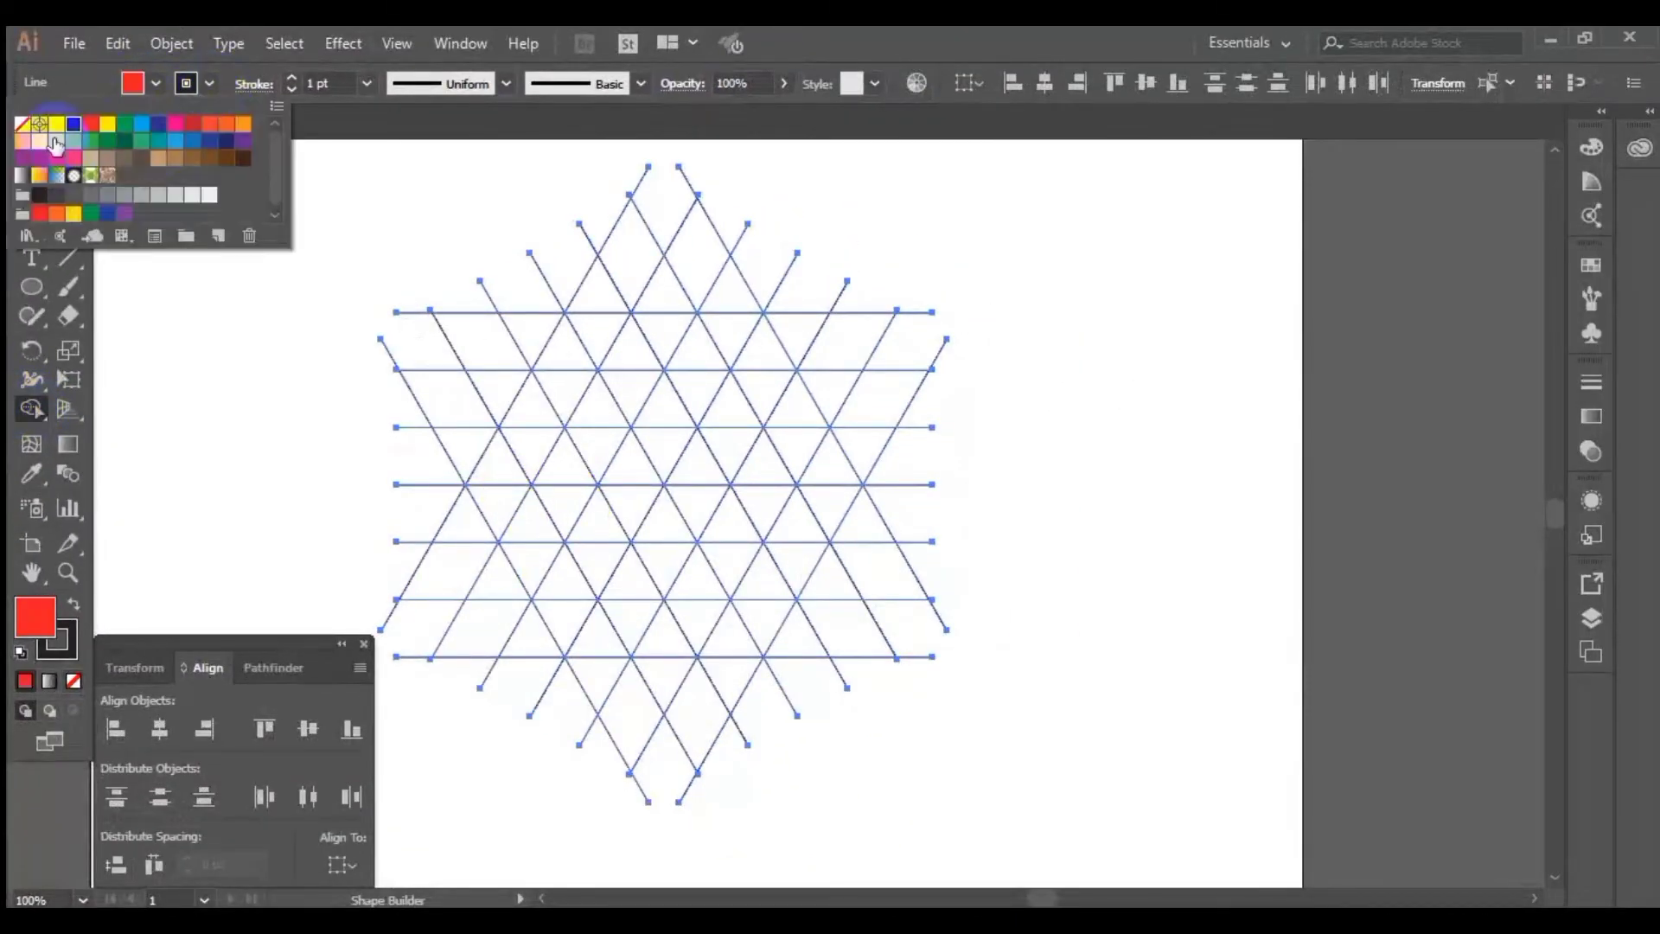
left_click(24, 128)
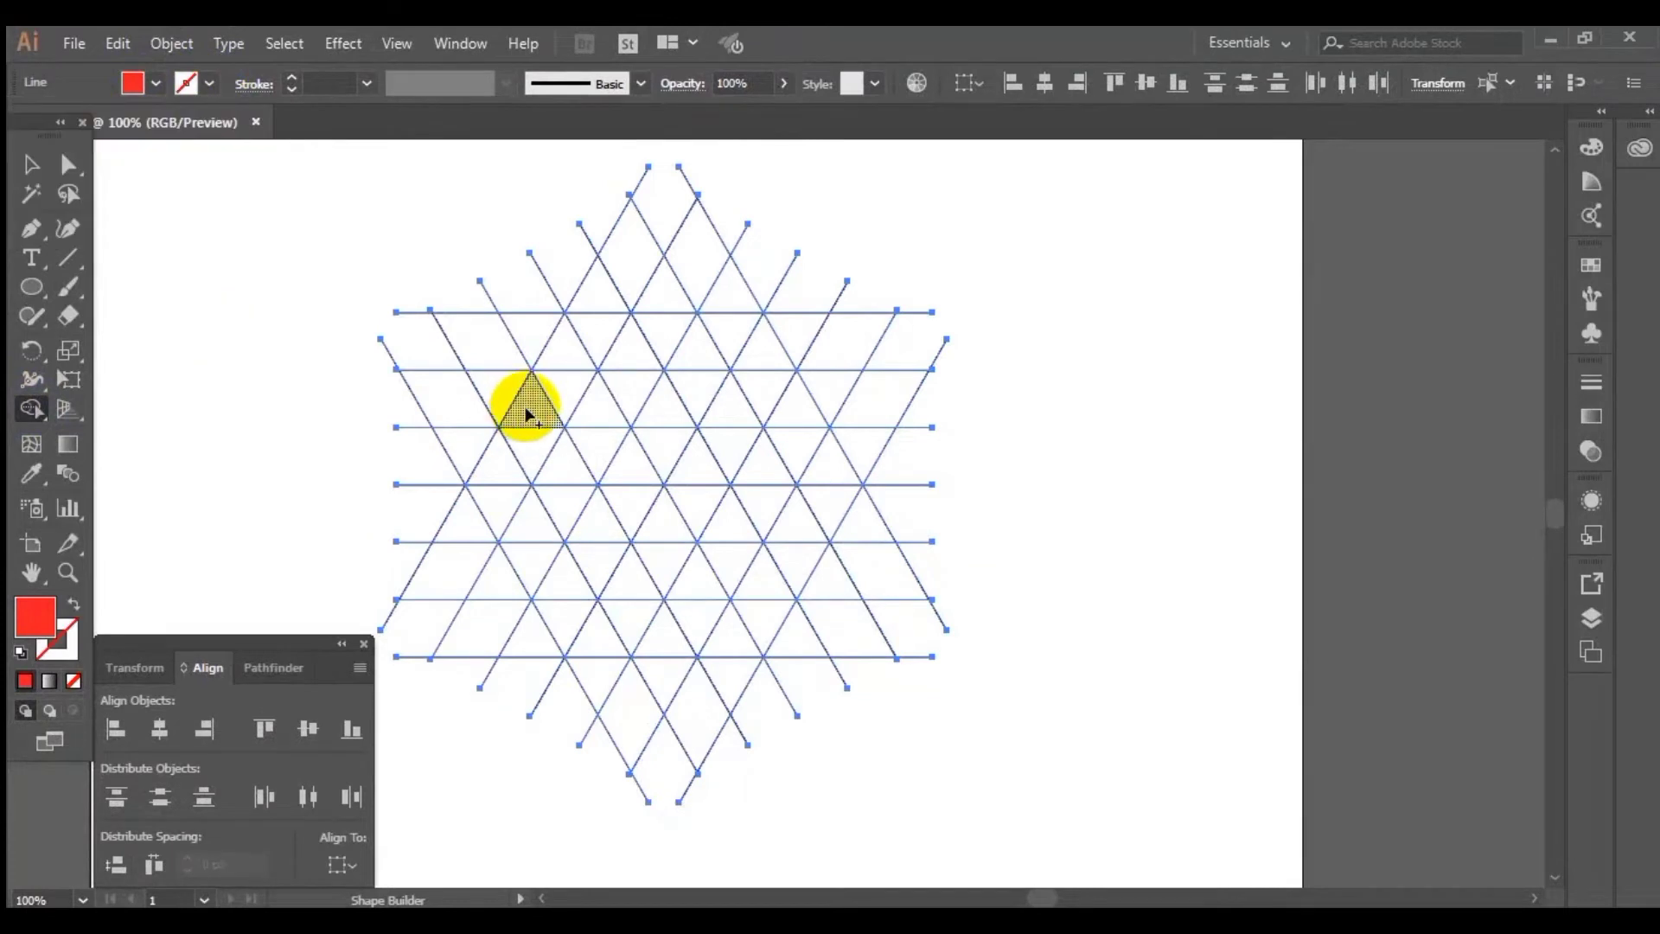
- Merge grid cells with the Shape Builder into one red W-shaped mark whose right arm closes into an angular D loop
mouse_move(531, 414)
left_mouse_down()
mouse_move(594, 533)
mouse_move(650, 456)
left_mouse_up()
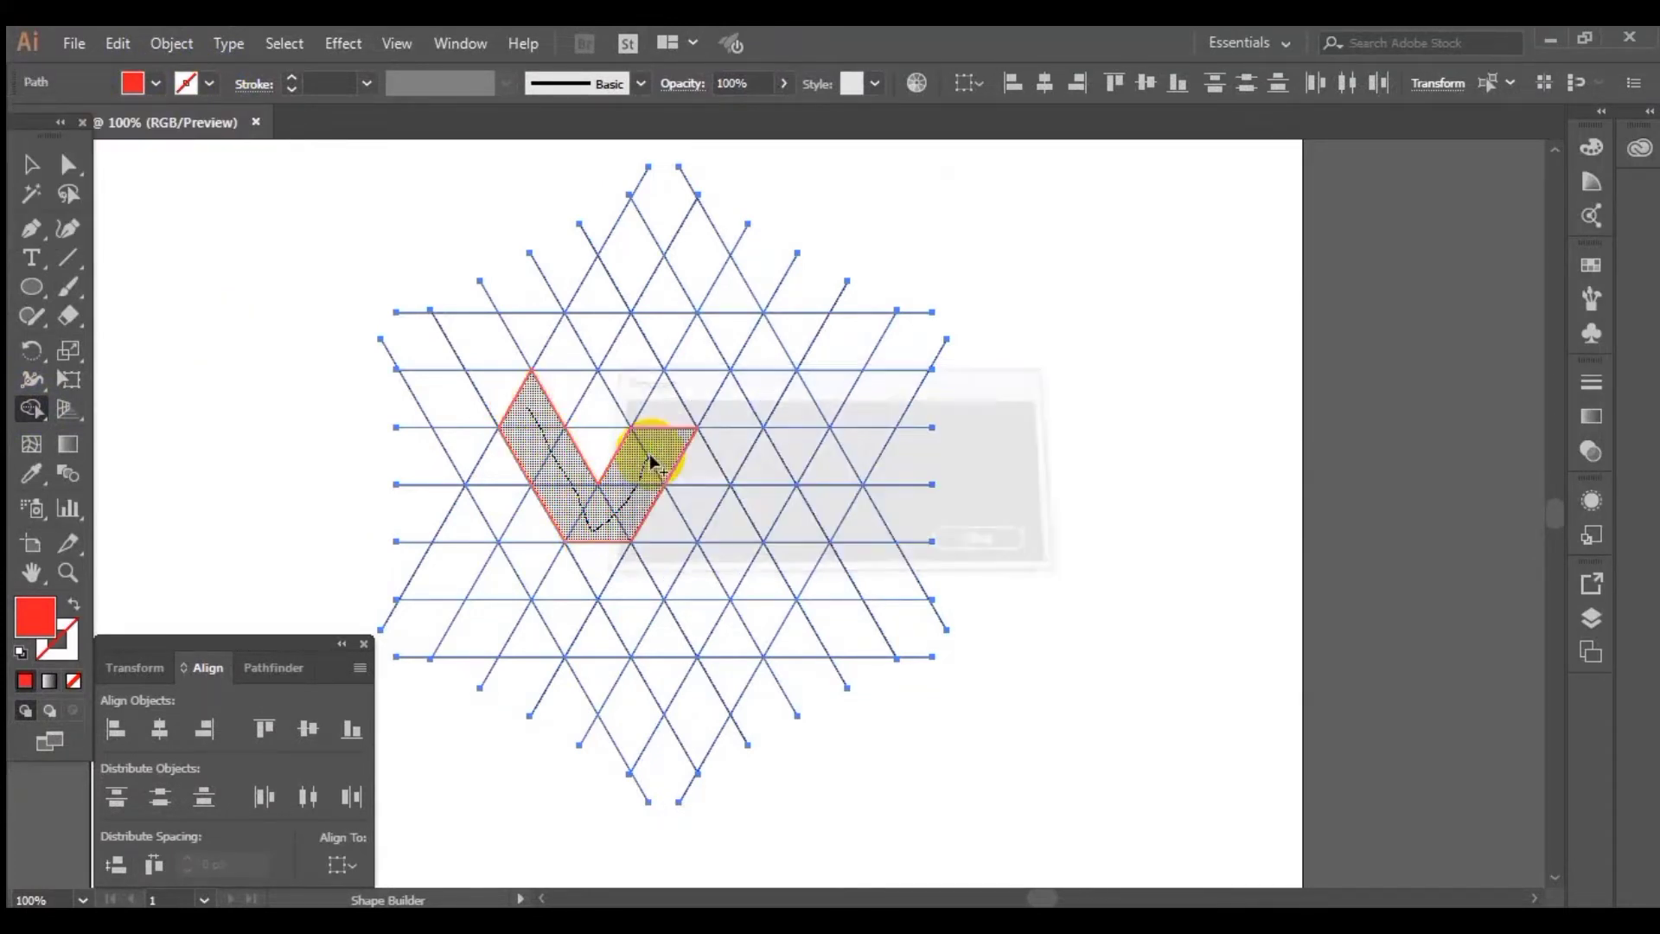
left_click_drag(626, 352, 717, 523)
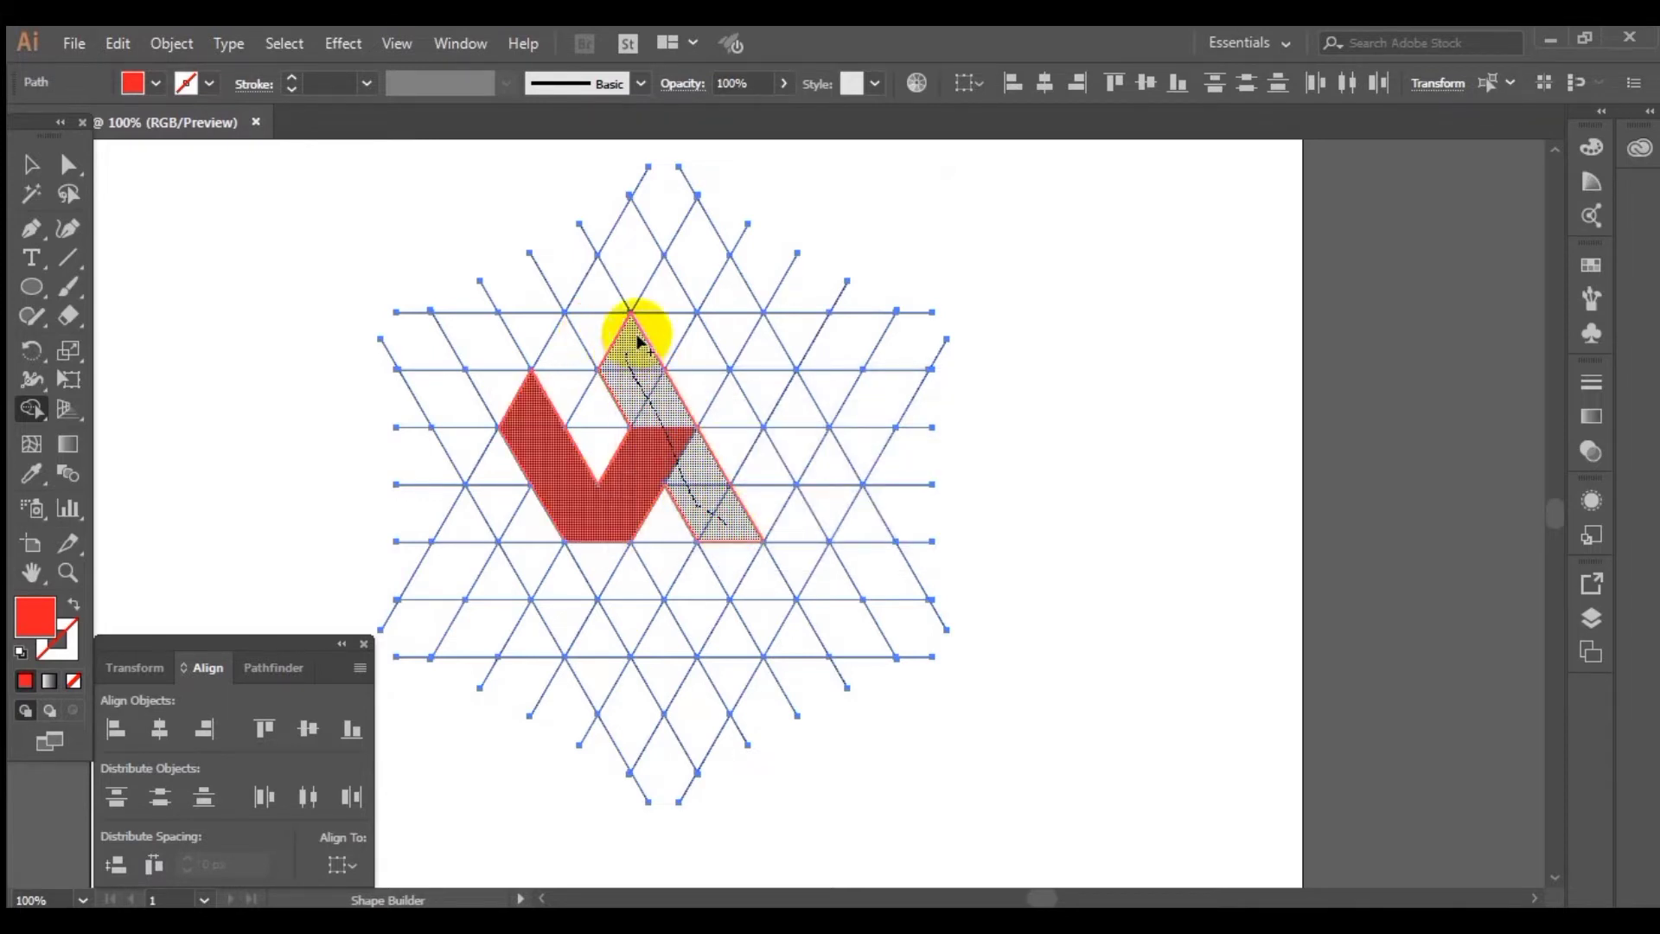
mouse_move(639, 332)
left_mouse_down()
mouse_move(729, 328)
mouse_move(787, 427)
mouse_move(784, 465)
mouse_move(741, 519)
left_mouse_up()
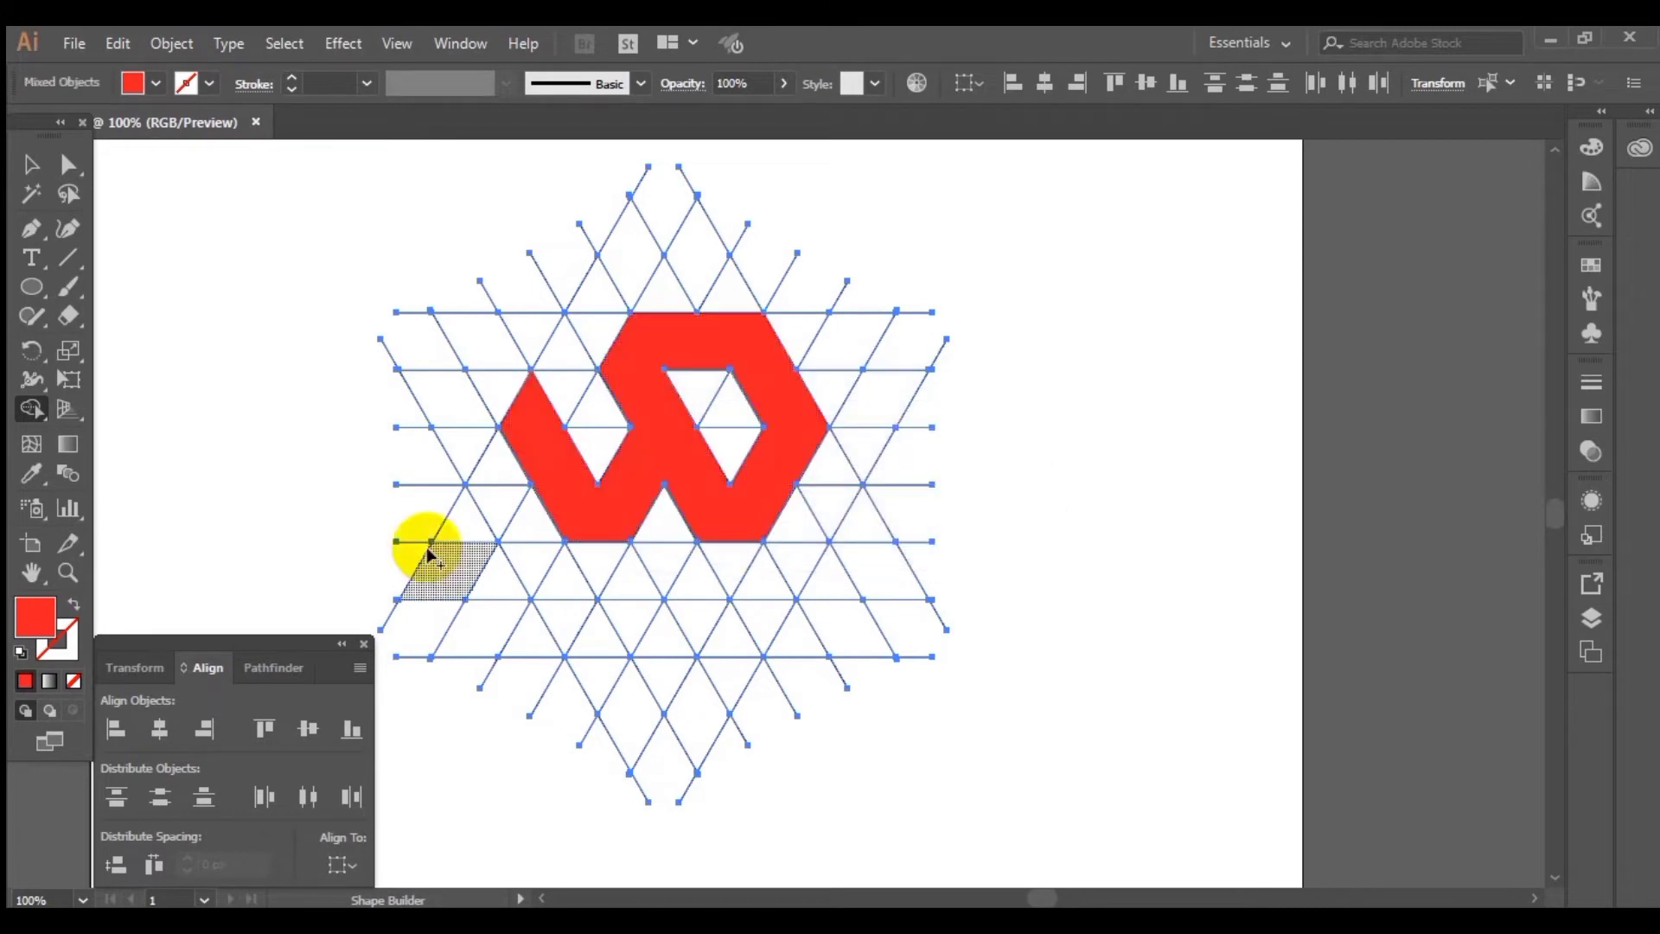
left_click(31, 164)
key("ctrl+a")
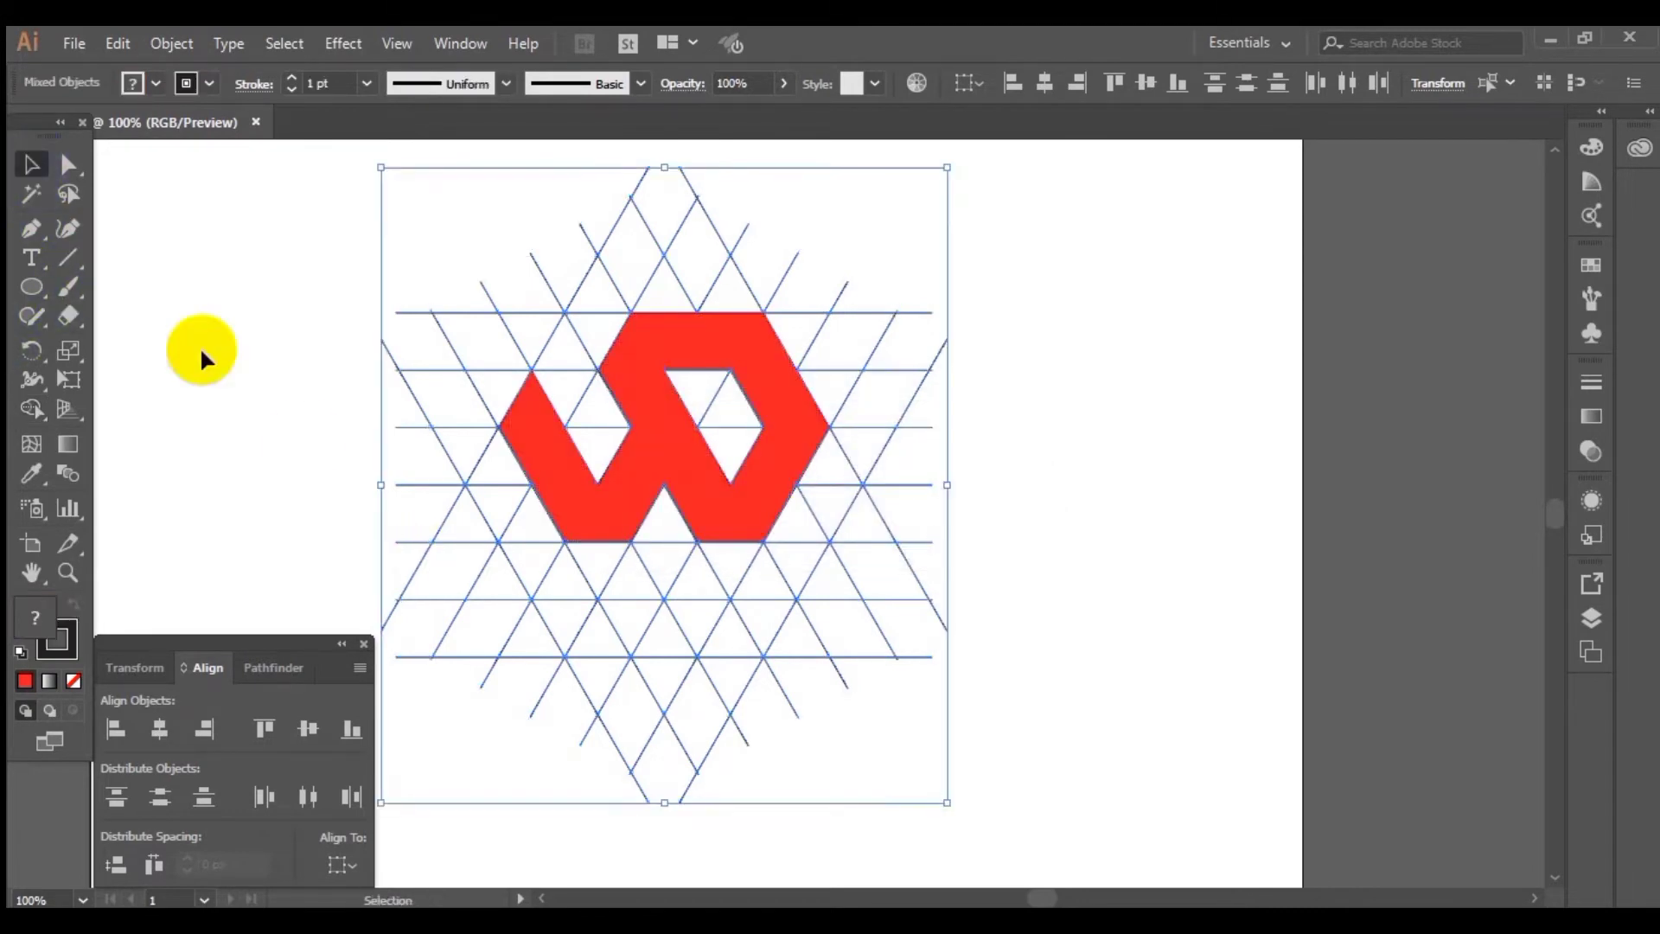
left_click(312, 444)
- Move the red mark off the grid to its right and remove the mark's stroke
scroll(718, 518, "down", 2)
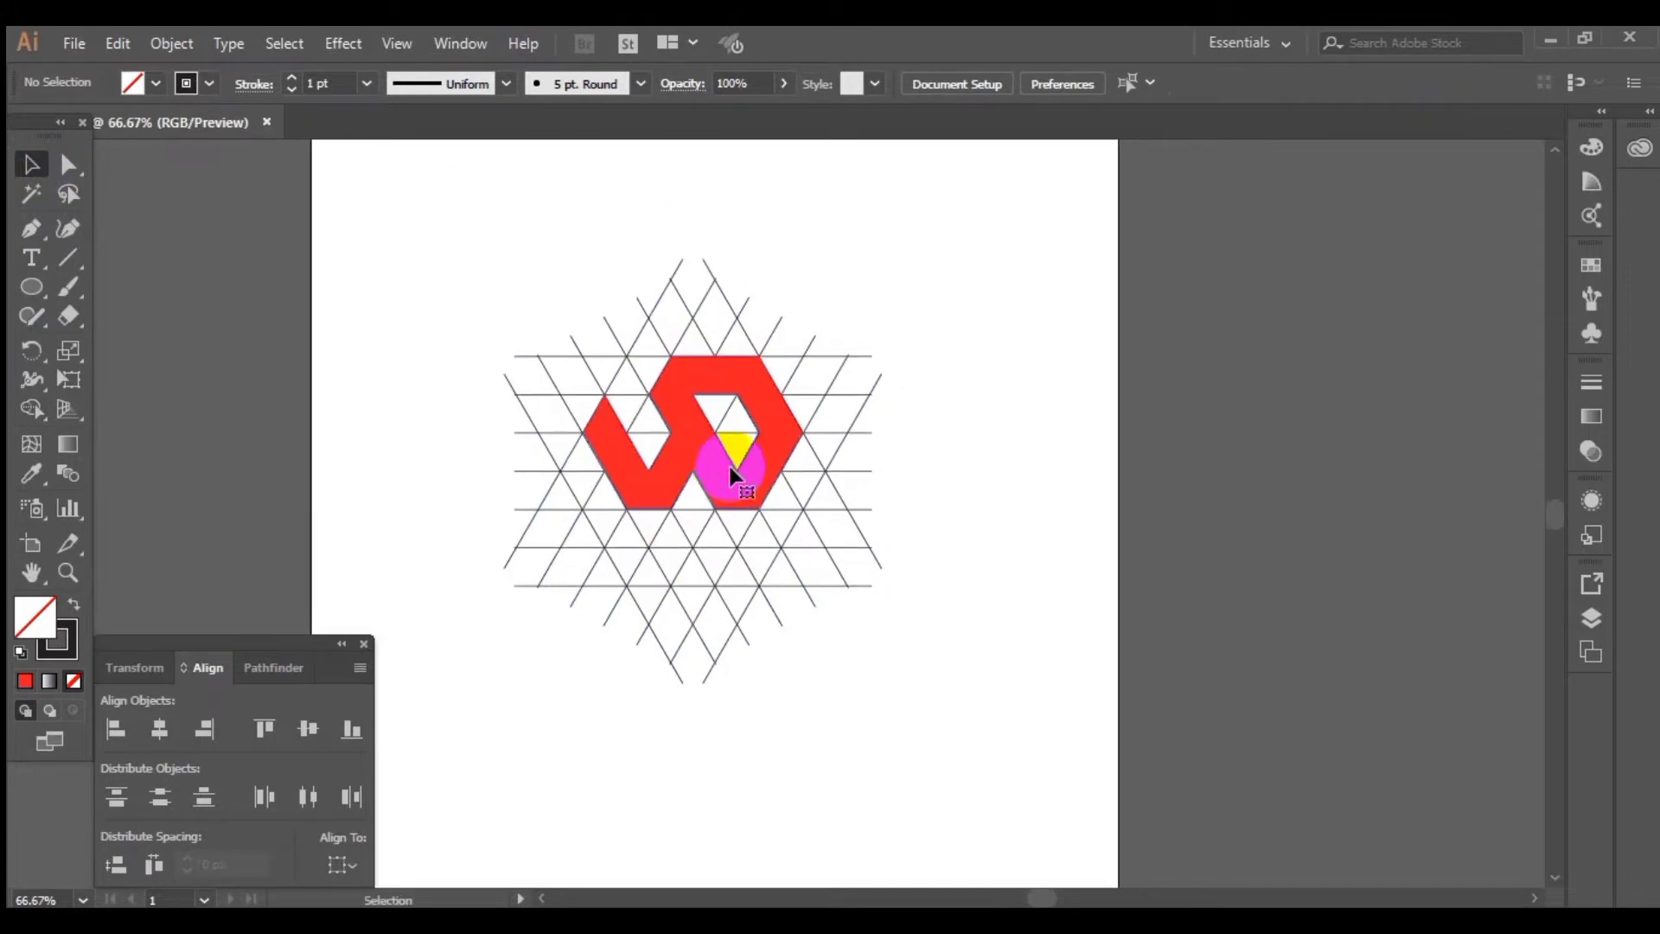
right_click(730, 470)
left_click(927, 382)
left_click_drag(741, 475, 1115, 467)
right_click(1116, 492)
left_click(199, 85)
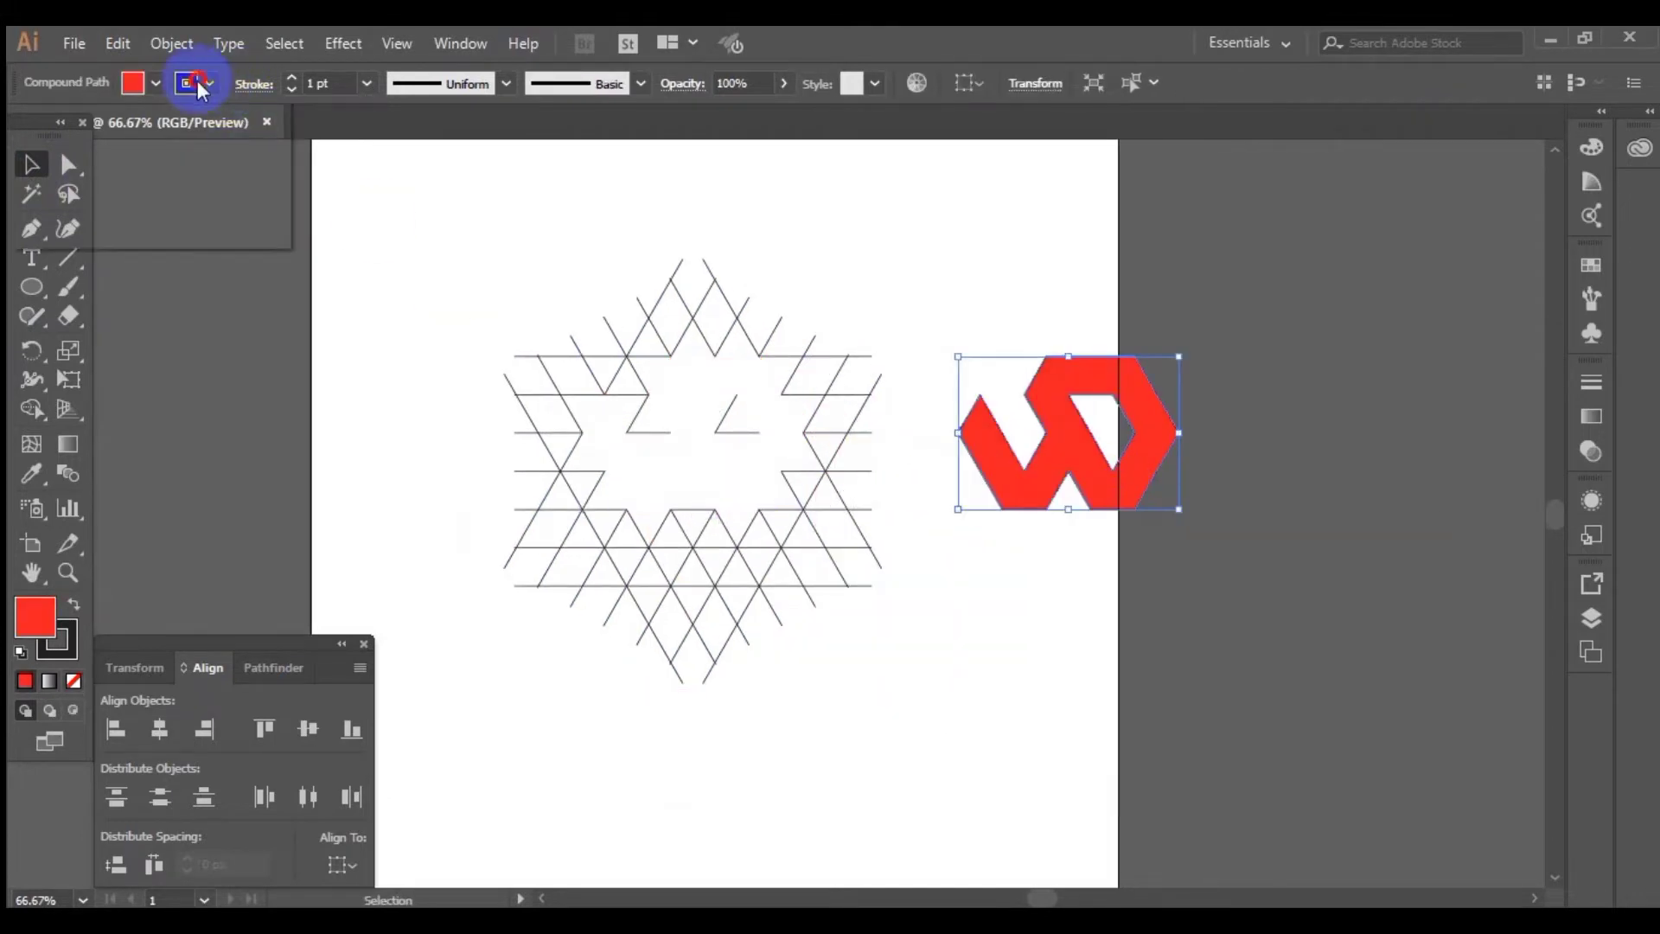
left_click(25, 127)
left_click(375, 449)
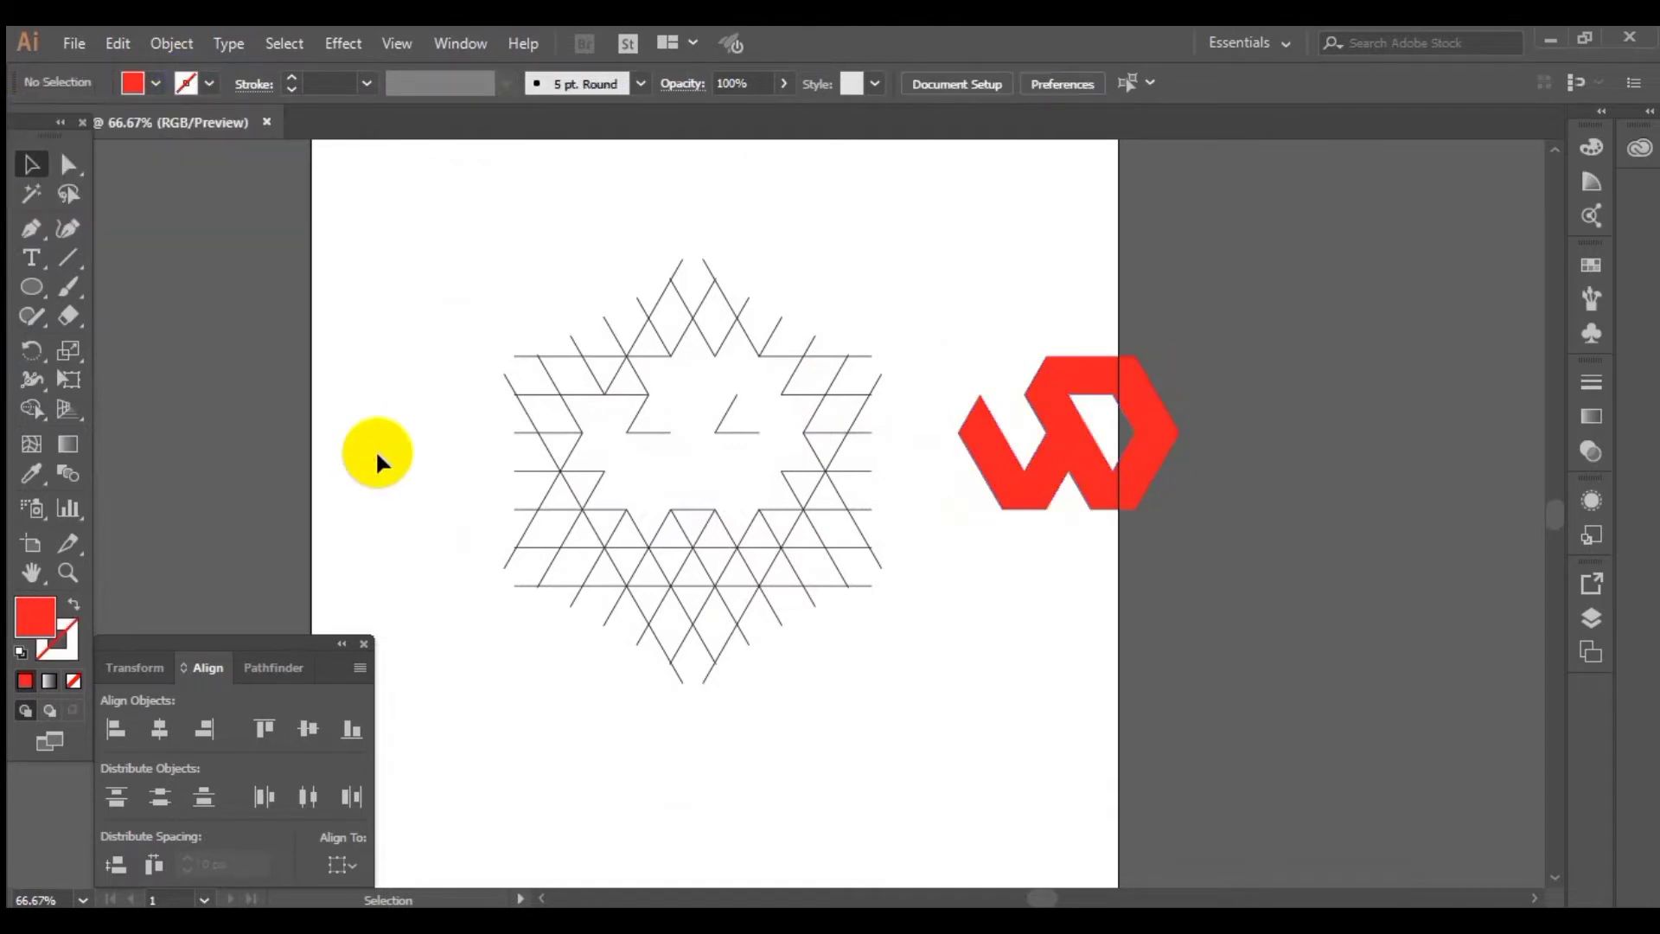
- Delete the leftover grid lines and move the red mark back to the middle of the artboard
left_click_drag(375, 231, 865, 744)
key("Delete")
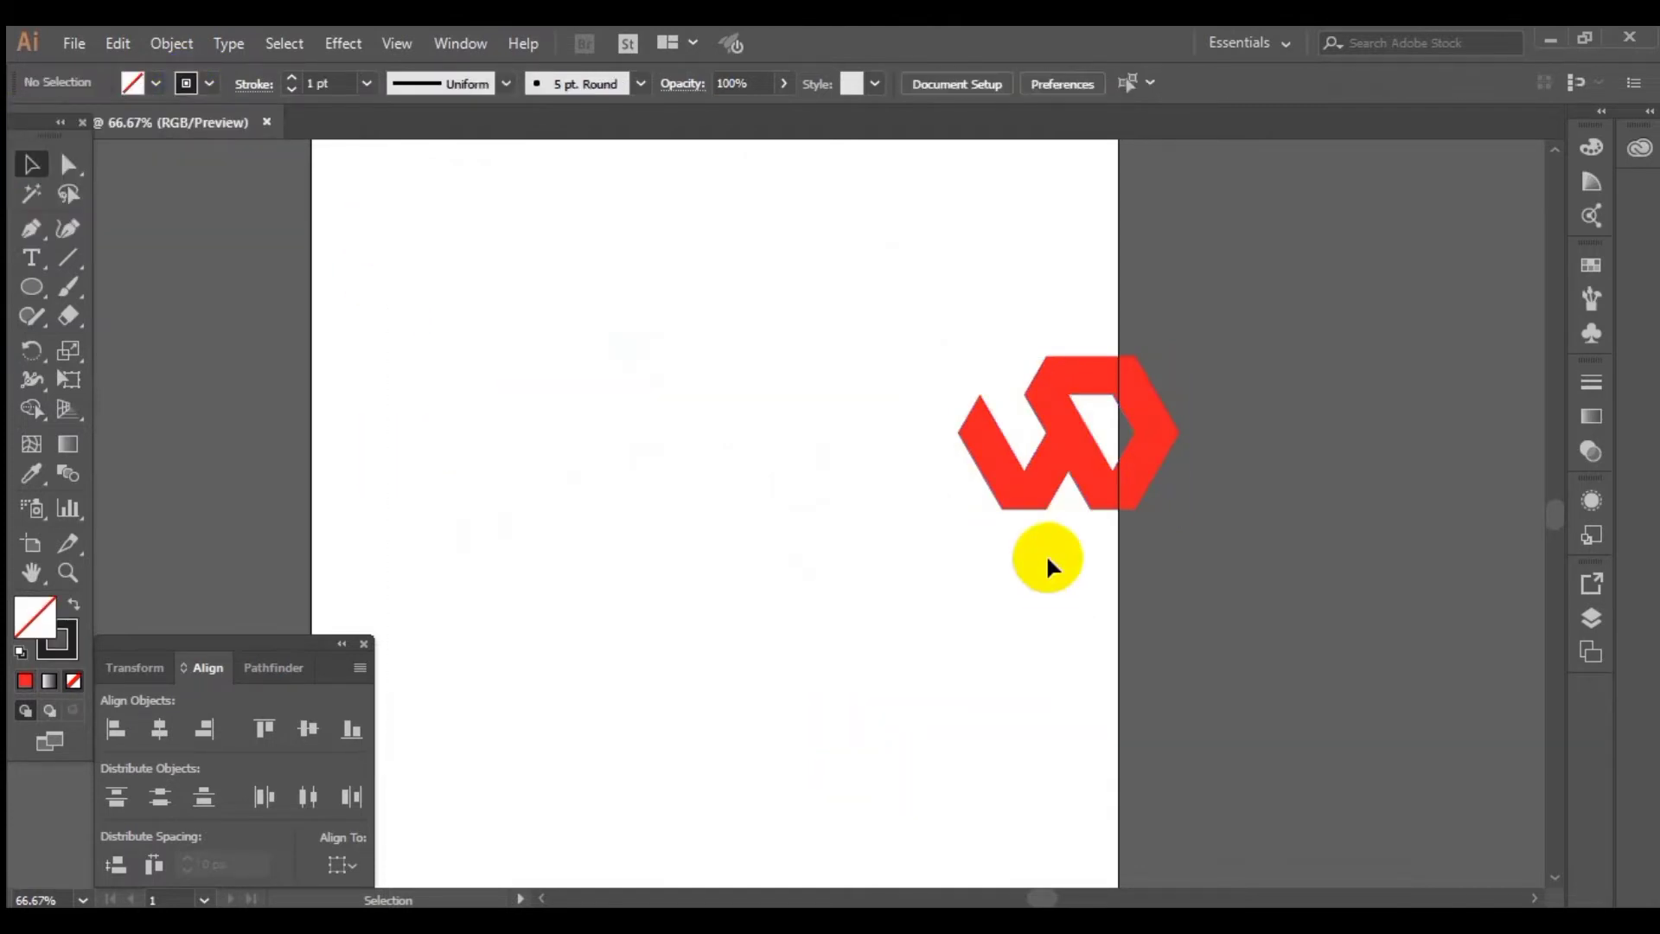
left_click_drag(1070, 479, 737, 487)
left_click(823, 594)
- Enlarge the red mark proportionally from its centre and shift it slightly up and to the left
left_click(796, 475)
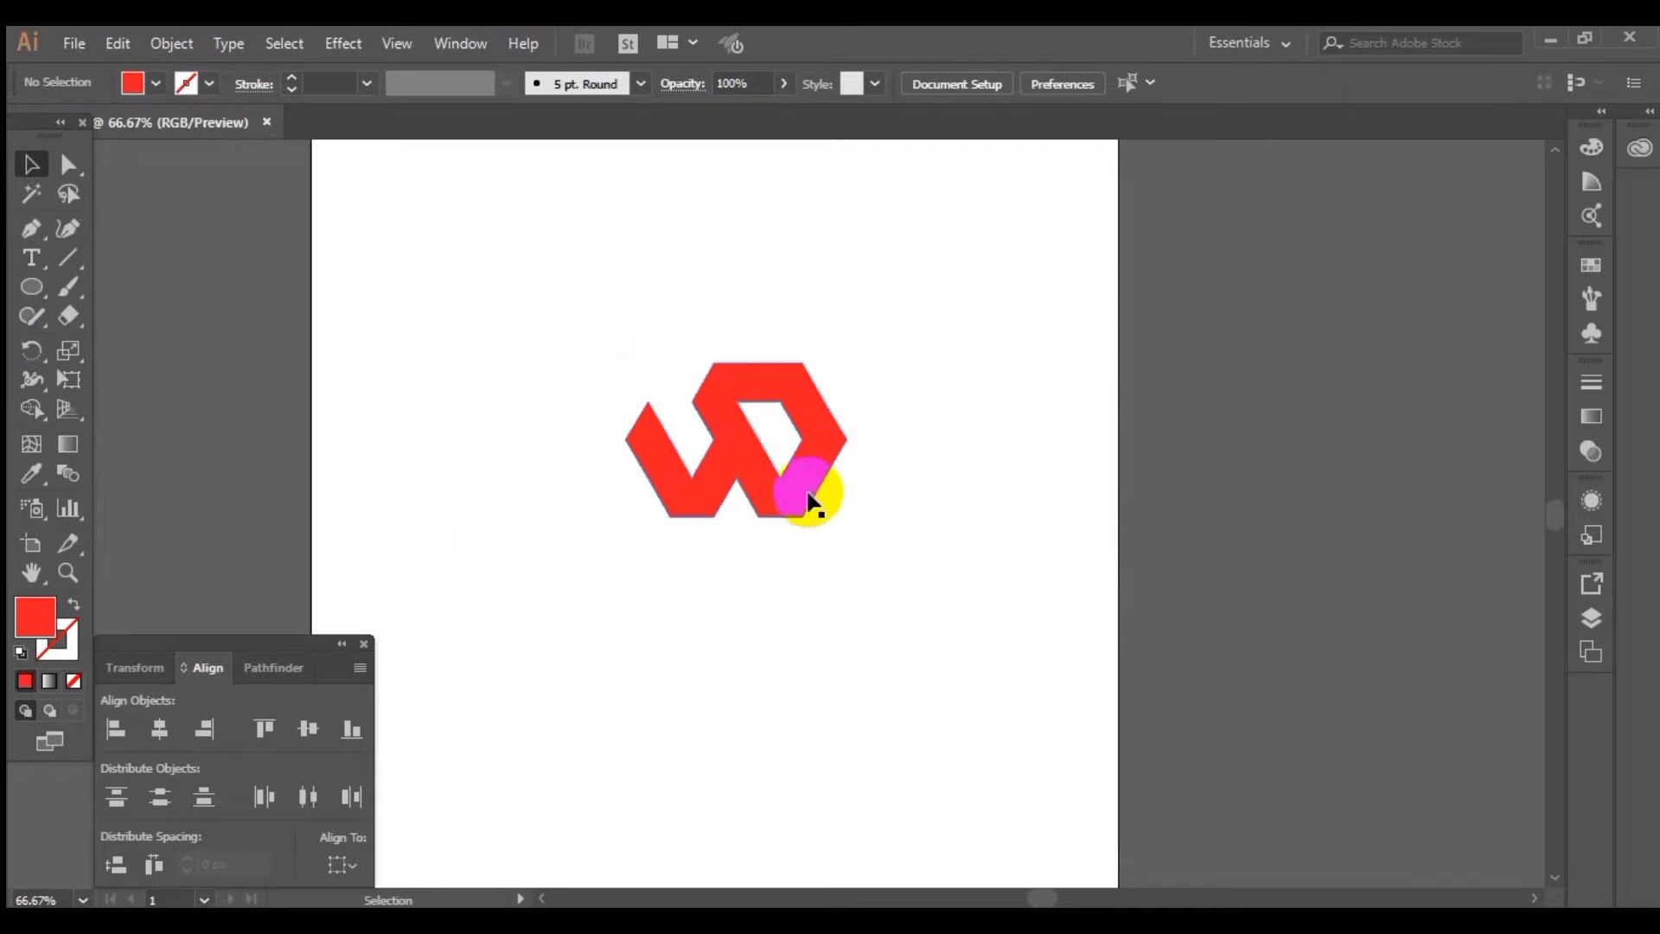
left_click_drag(859, 525, 893, 574)
left_click(752, 611)
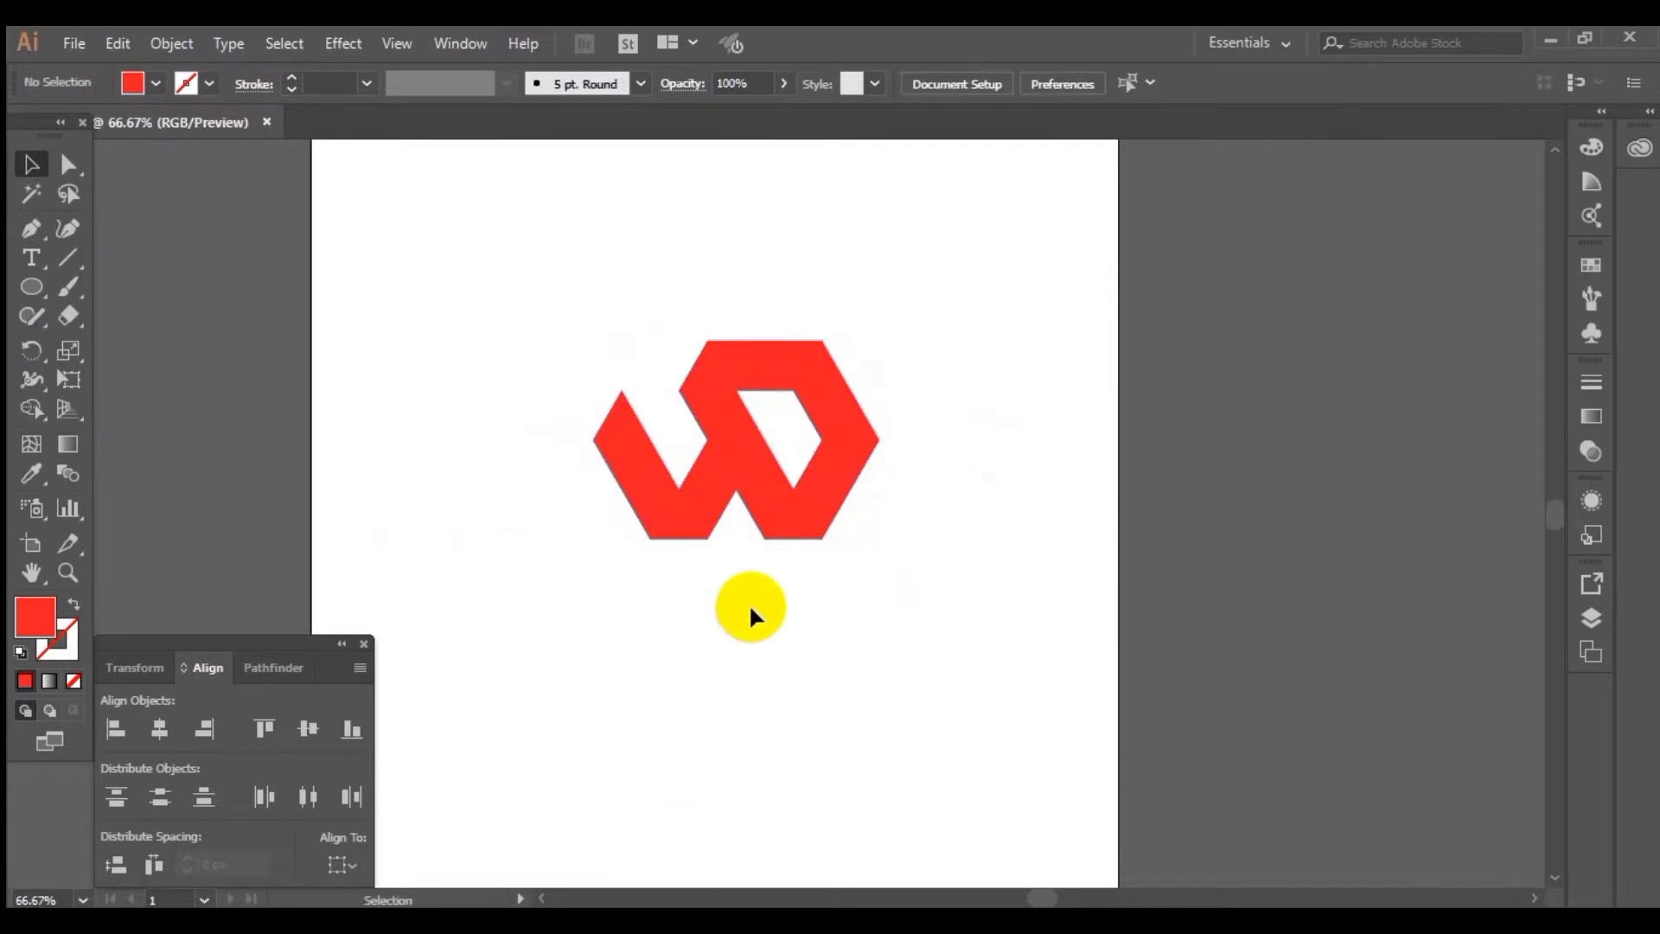
left_click_drag(803, 524, 780, 516)
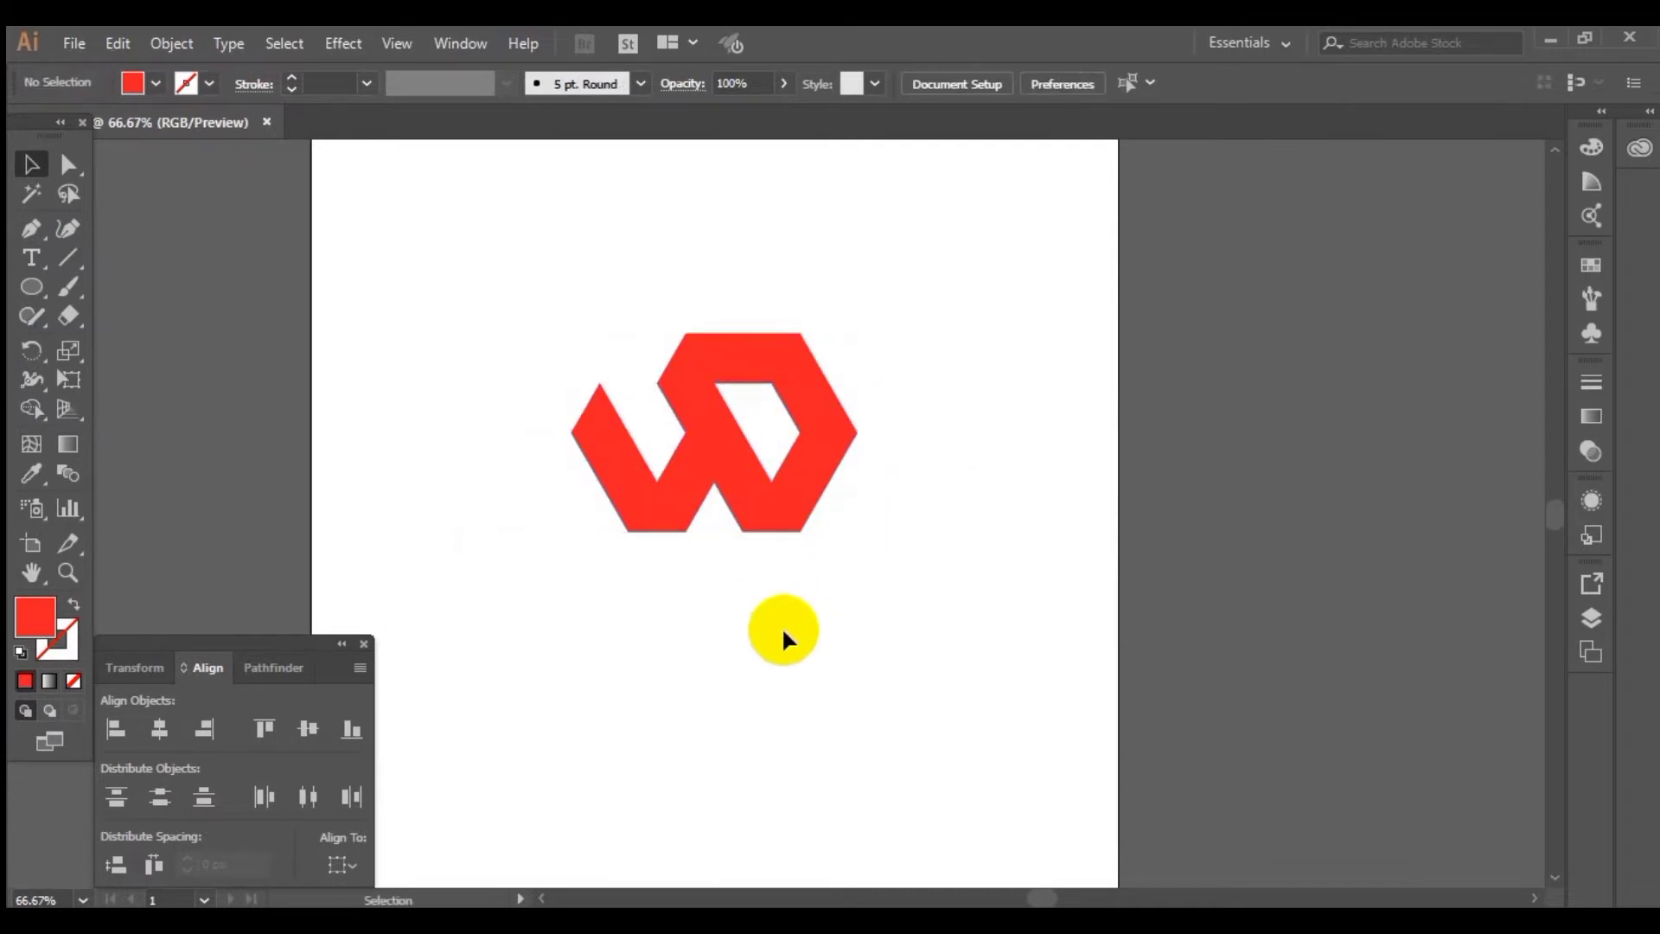
- Fill the mark with a linear white-to-black gradient and switch its white stop to the RGB colour model
left_click(778, 528)
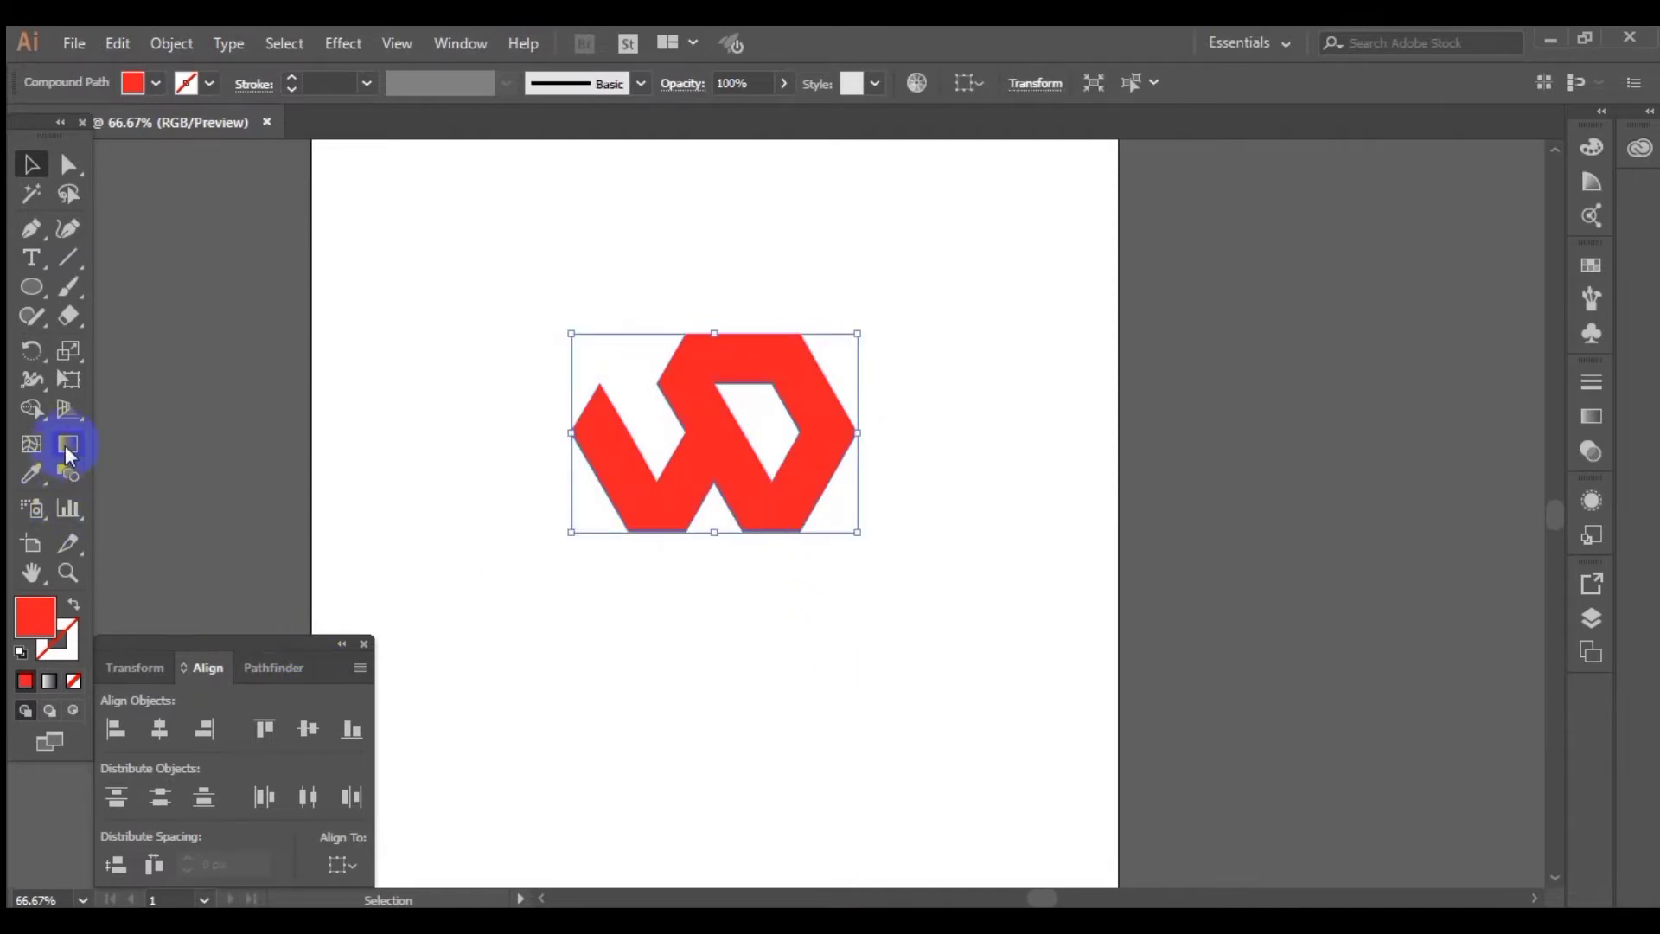
left_click(1591, 417)
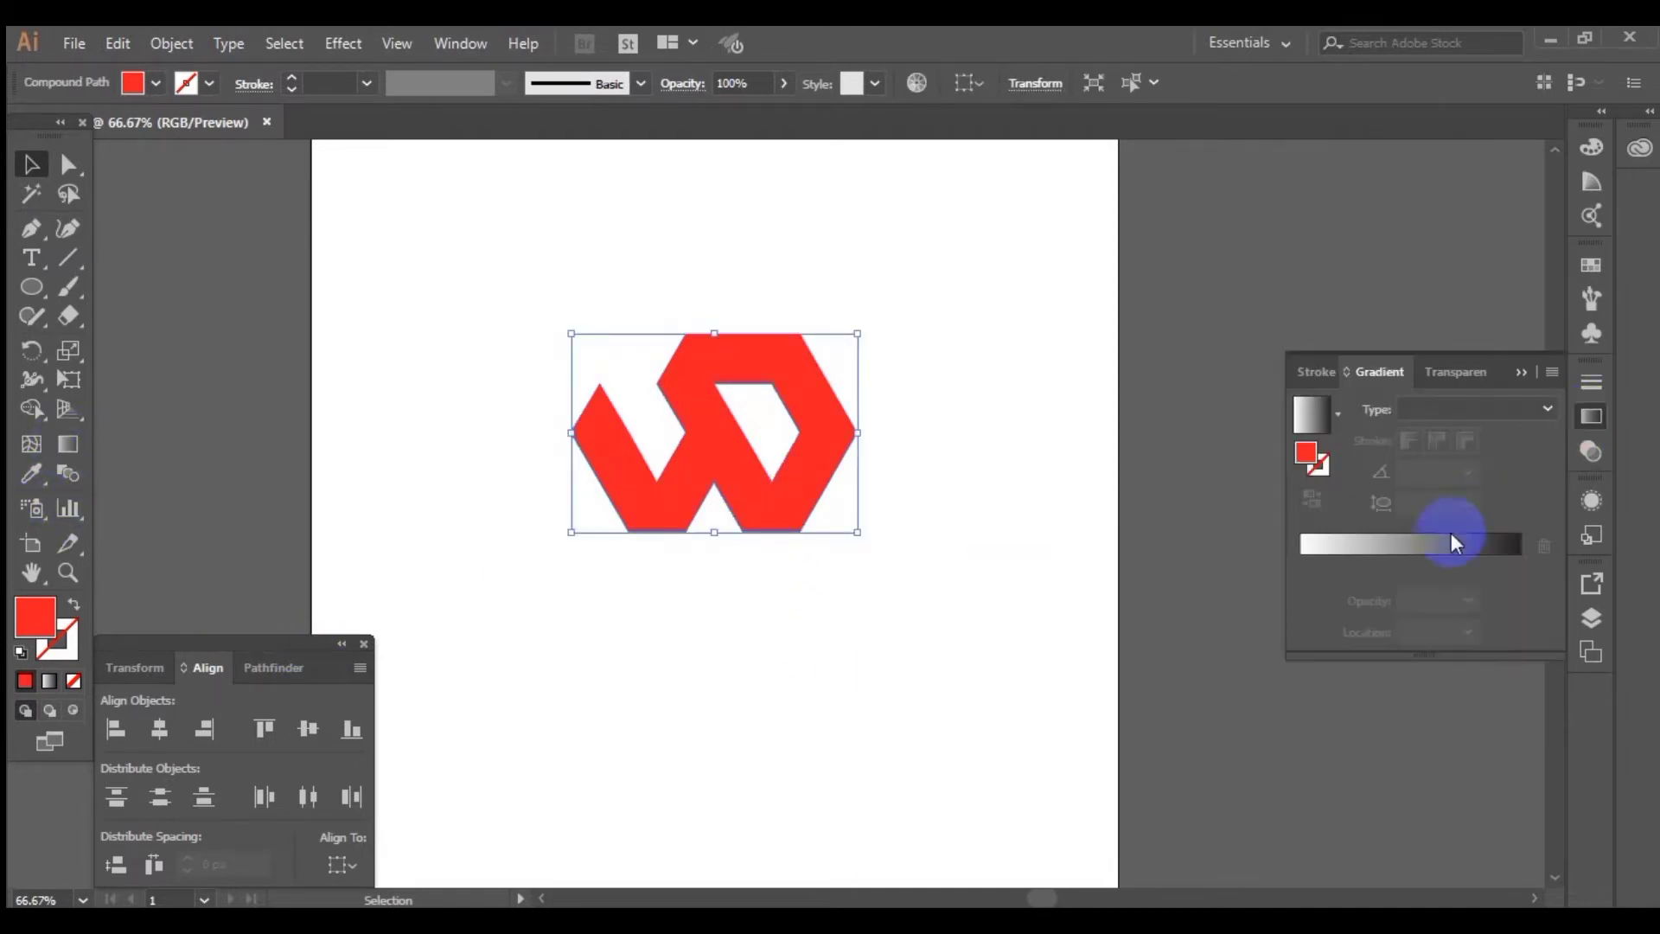
left_click(1438, 543)
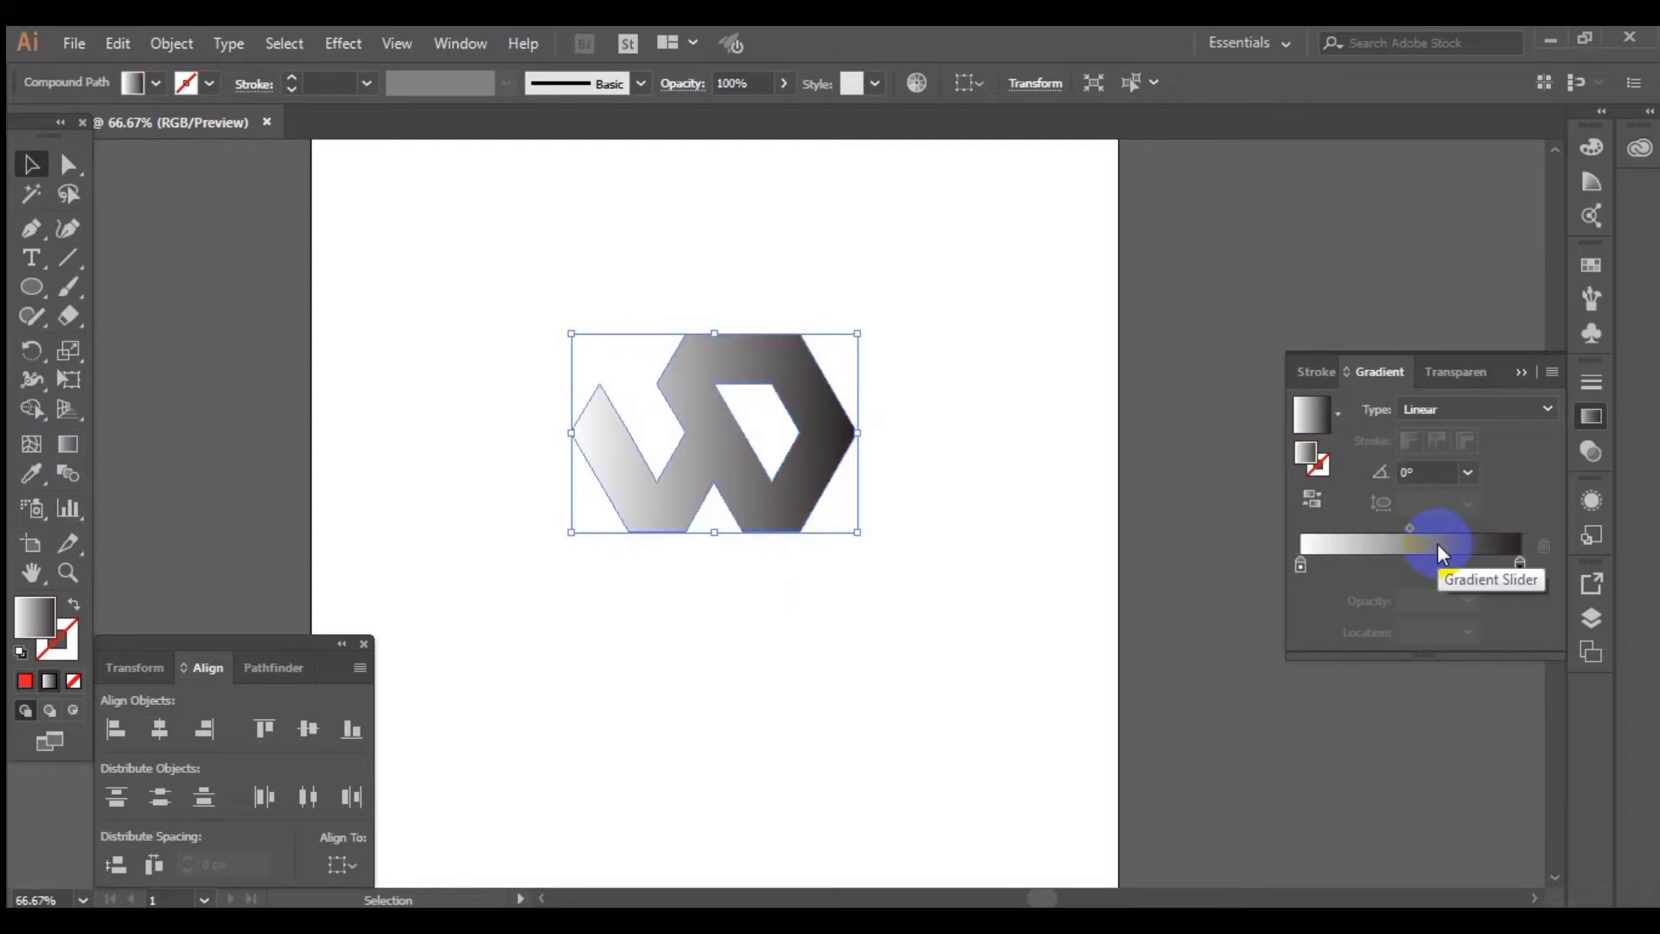
double_click(1301, 566)
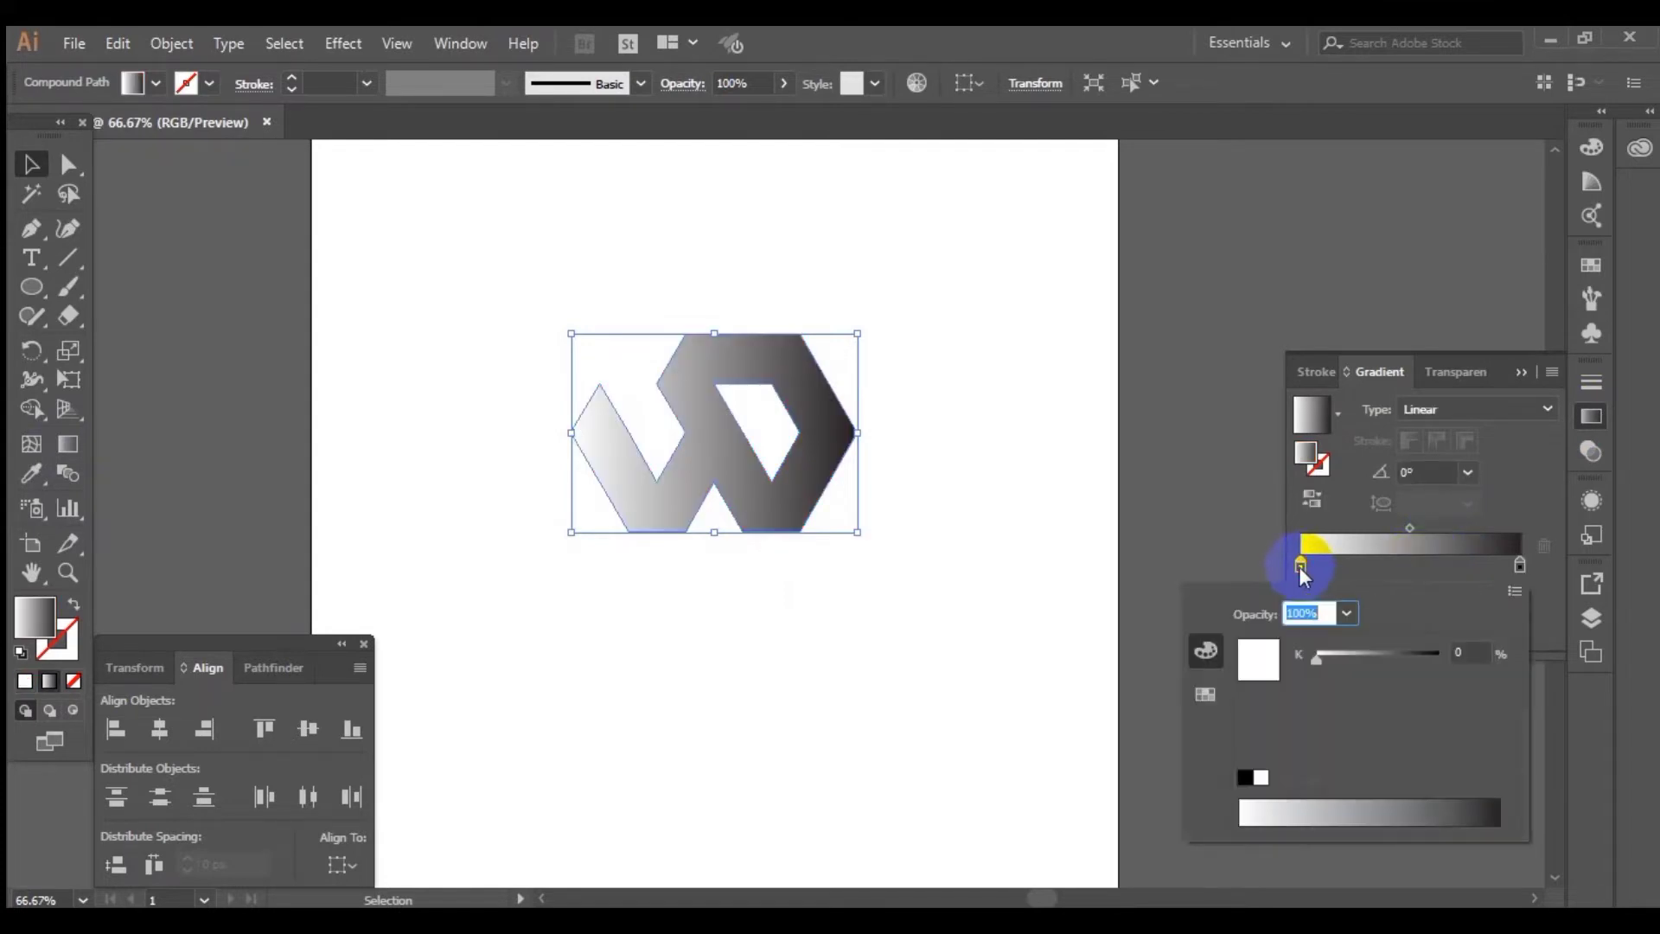
left_click(1515, 591)
left_click(1392, 634)
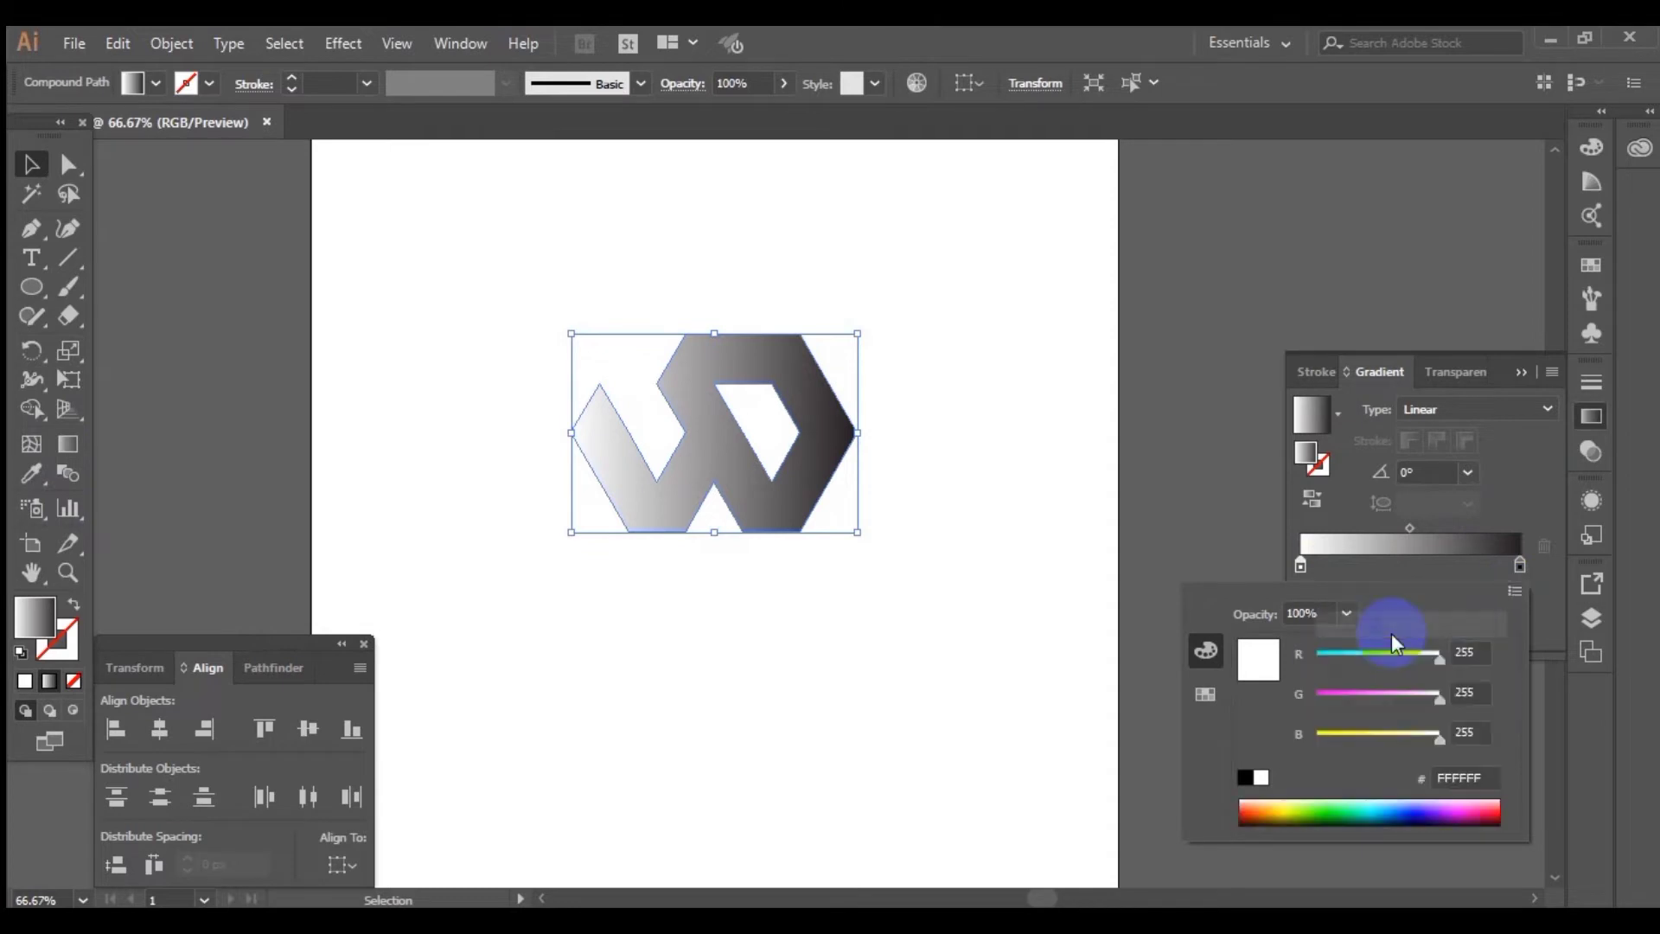
key("Escape")
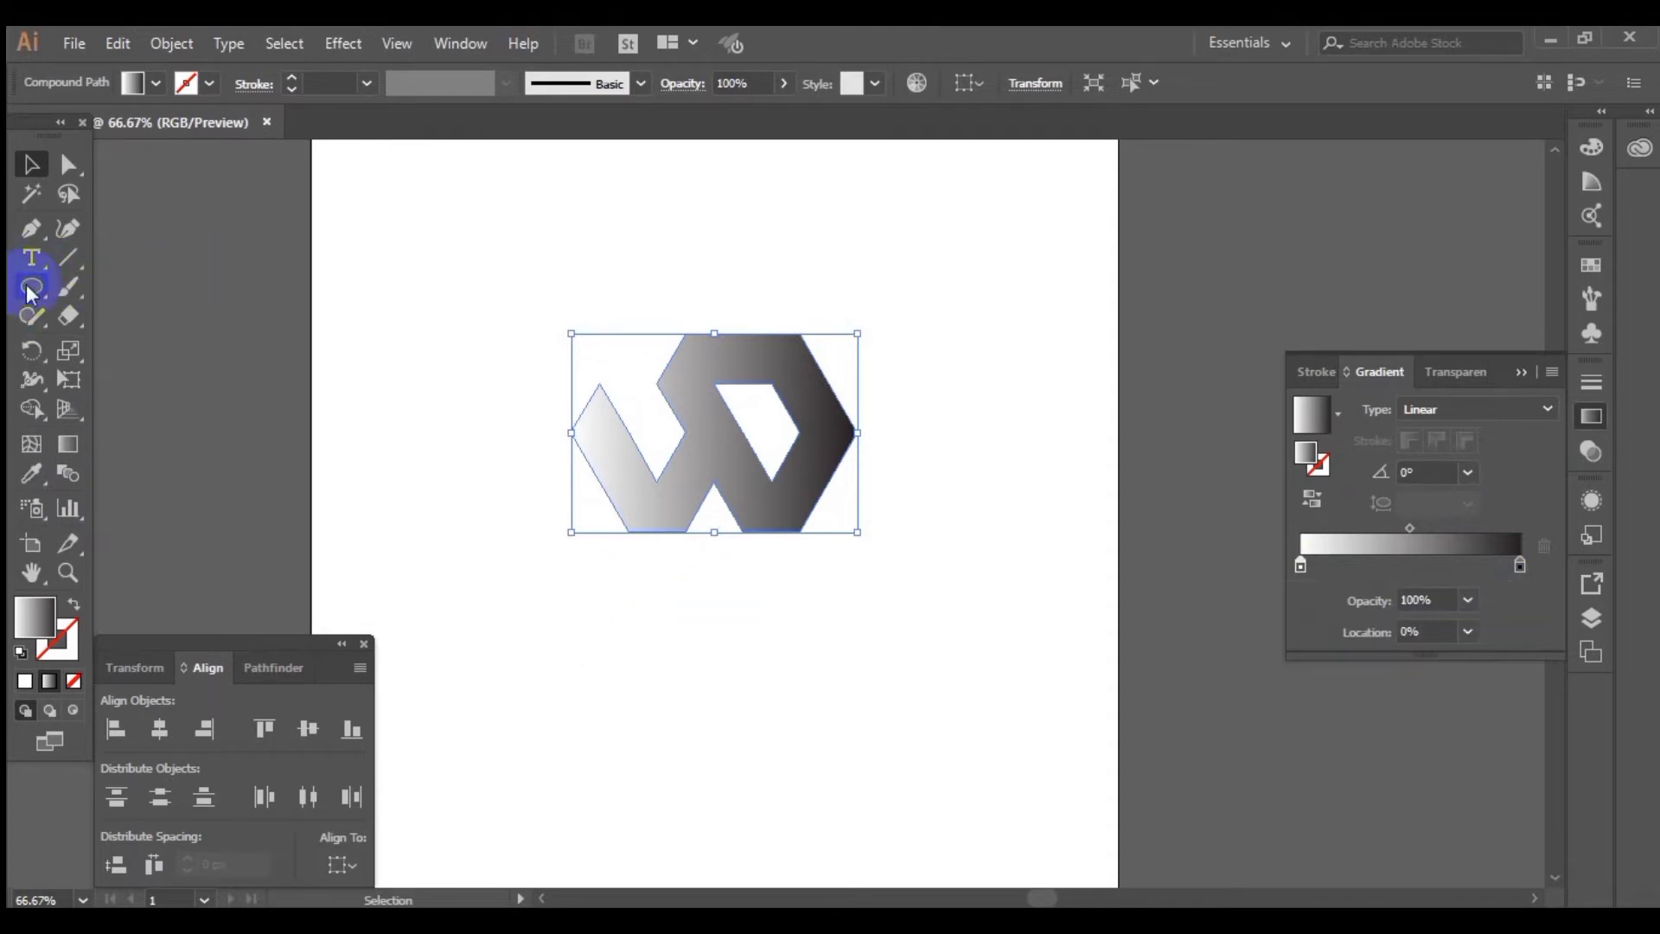
- Draw a small square in the artboard's upper-left area and fill it with light blue
left_click_drag(31, 287, 122, 286)
left_click_drag(373, 234, 398, 257)
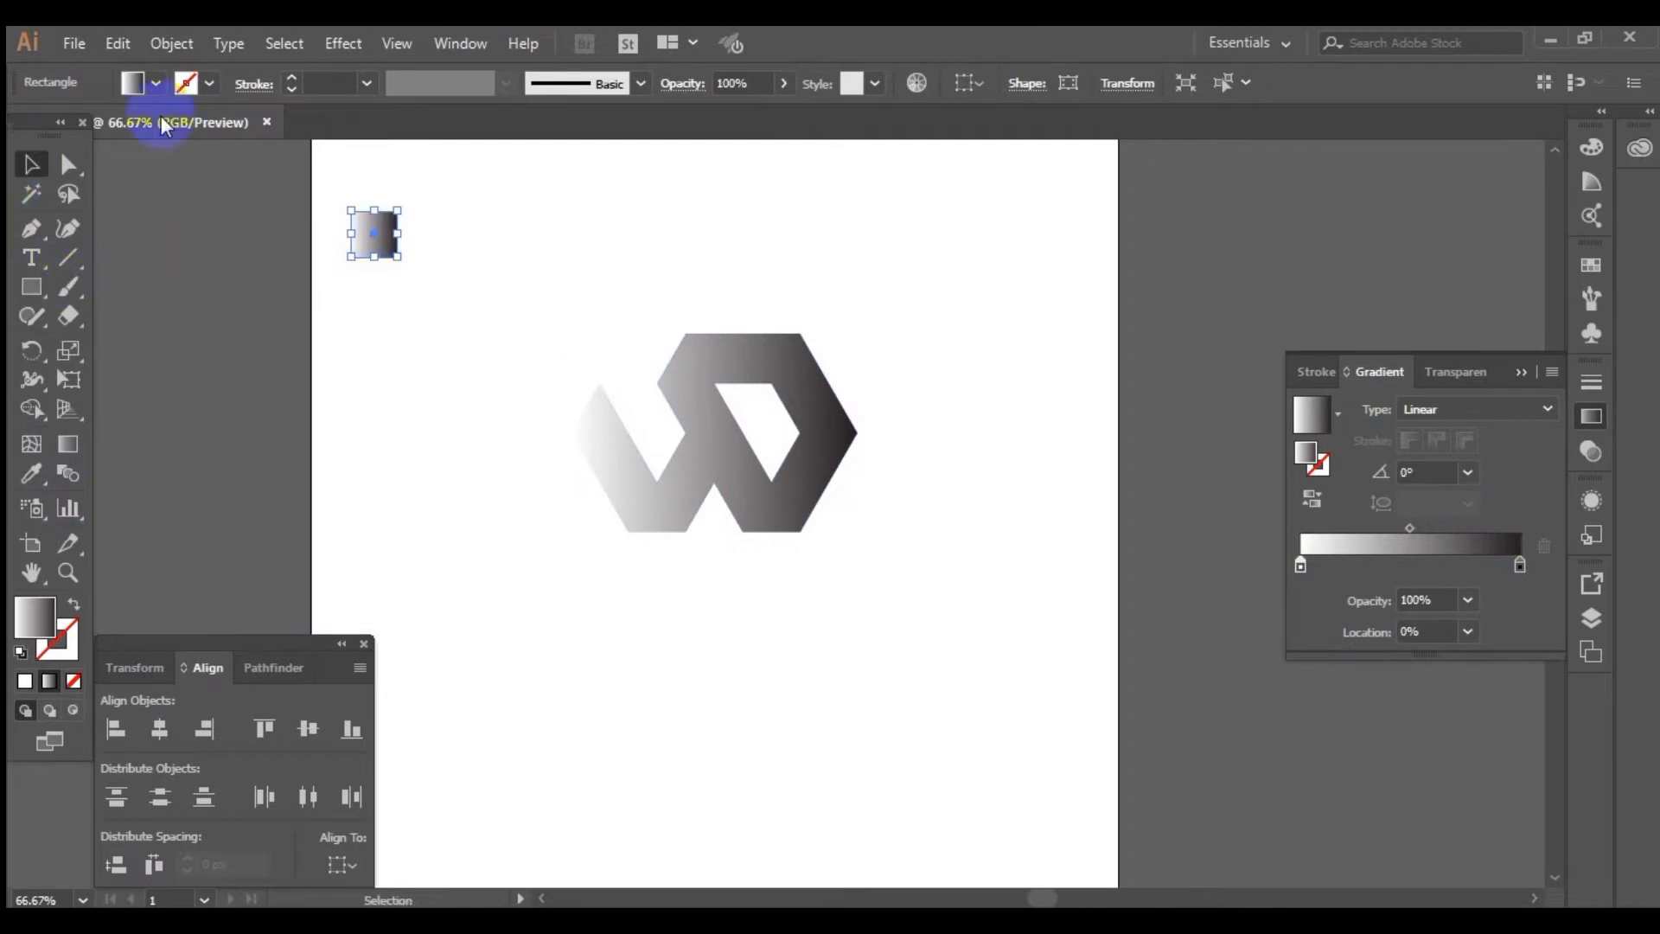
left_click(156, 84)
left_click(176, 143)
left_click(248, 313)
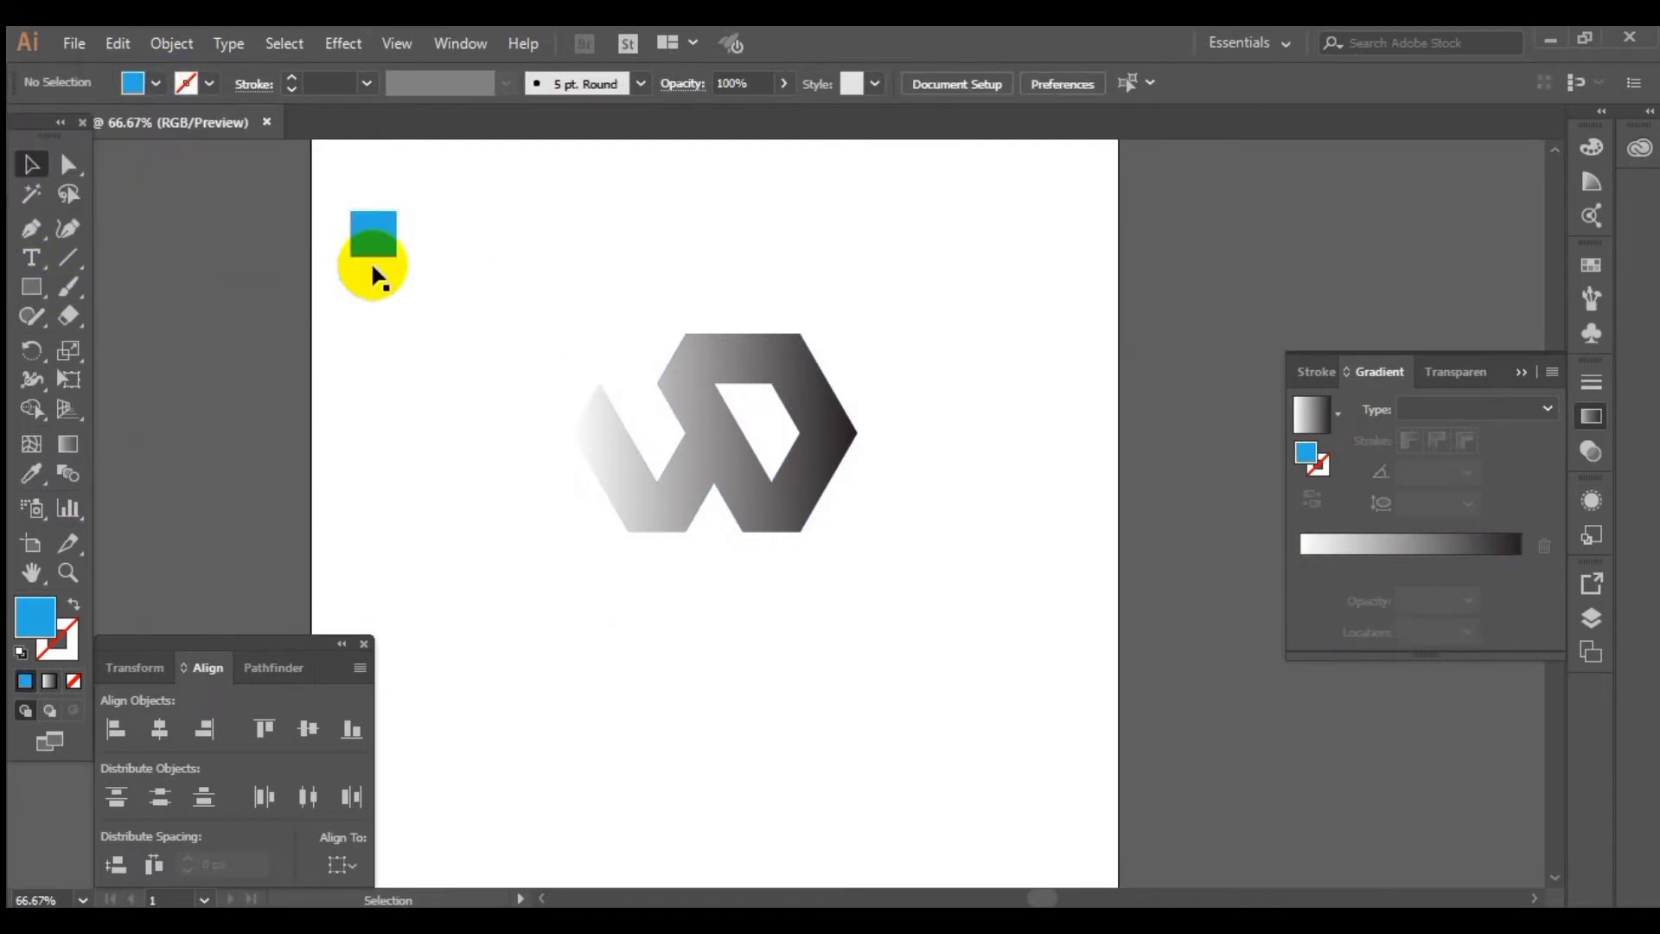
- Duplicate the small square to its right and fill the copy with a darker blue
left_click_drag(373, 248, 444, 249)
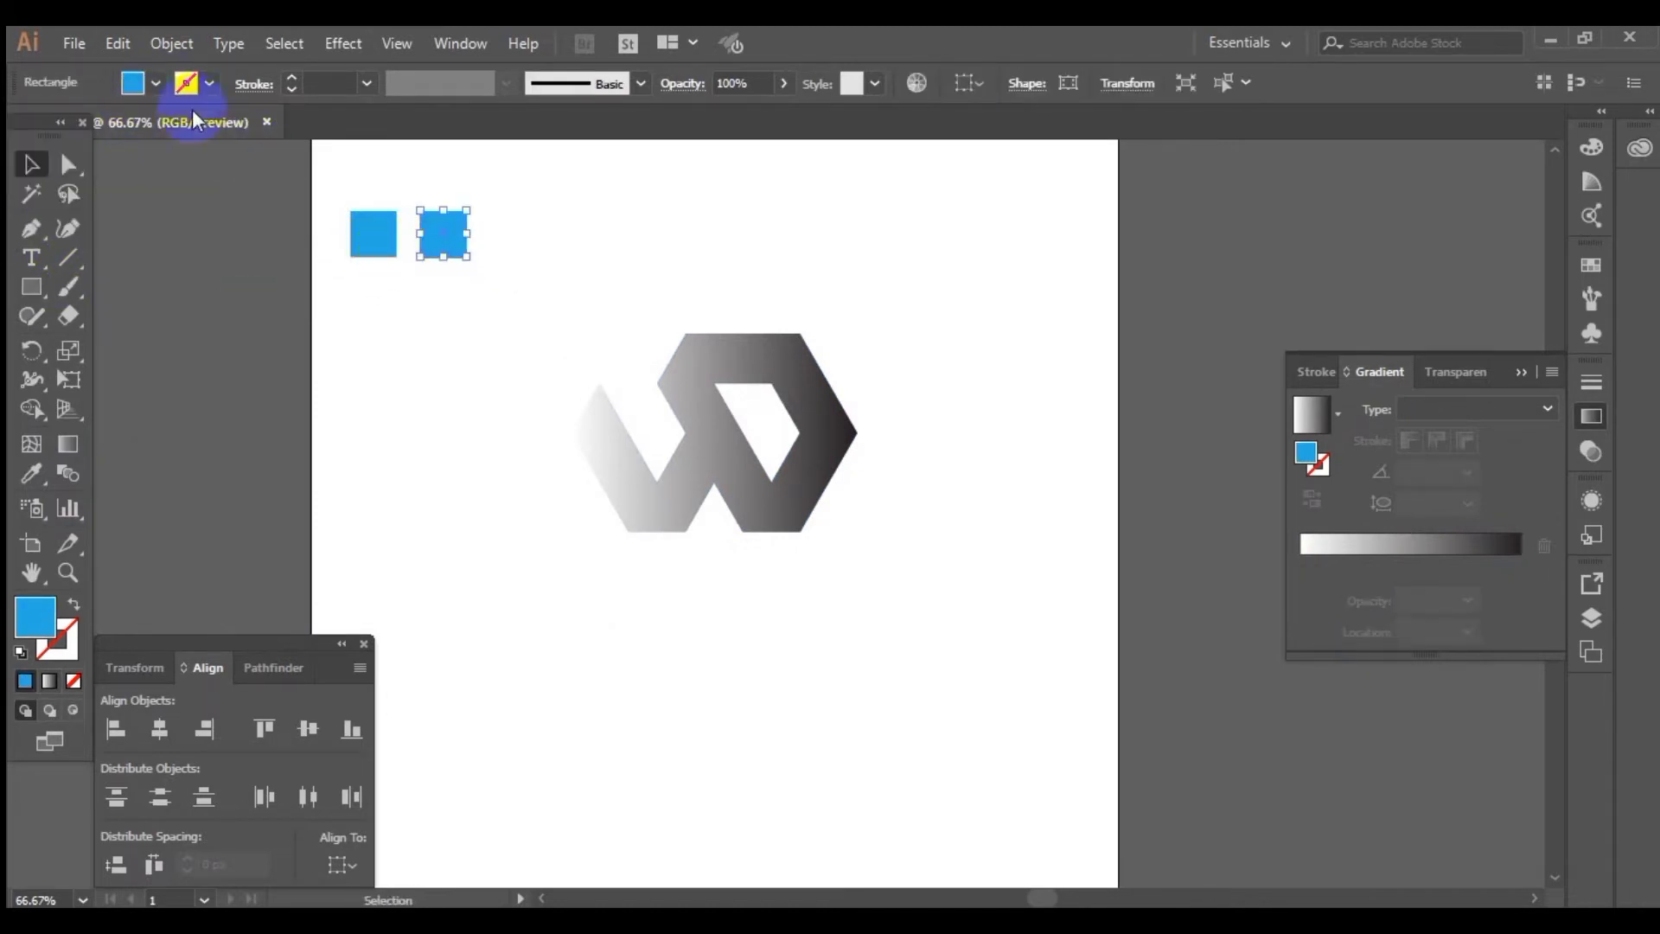
left_click(156, 84)
left_click(177, 149)
left_click(326, 346)
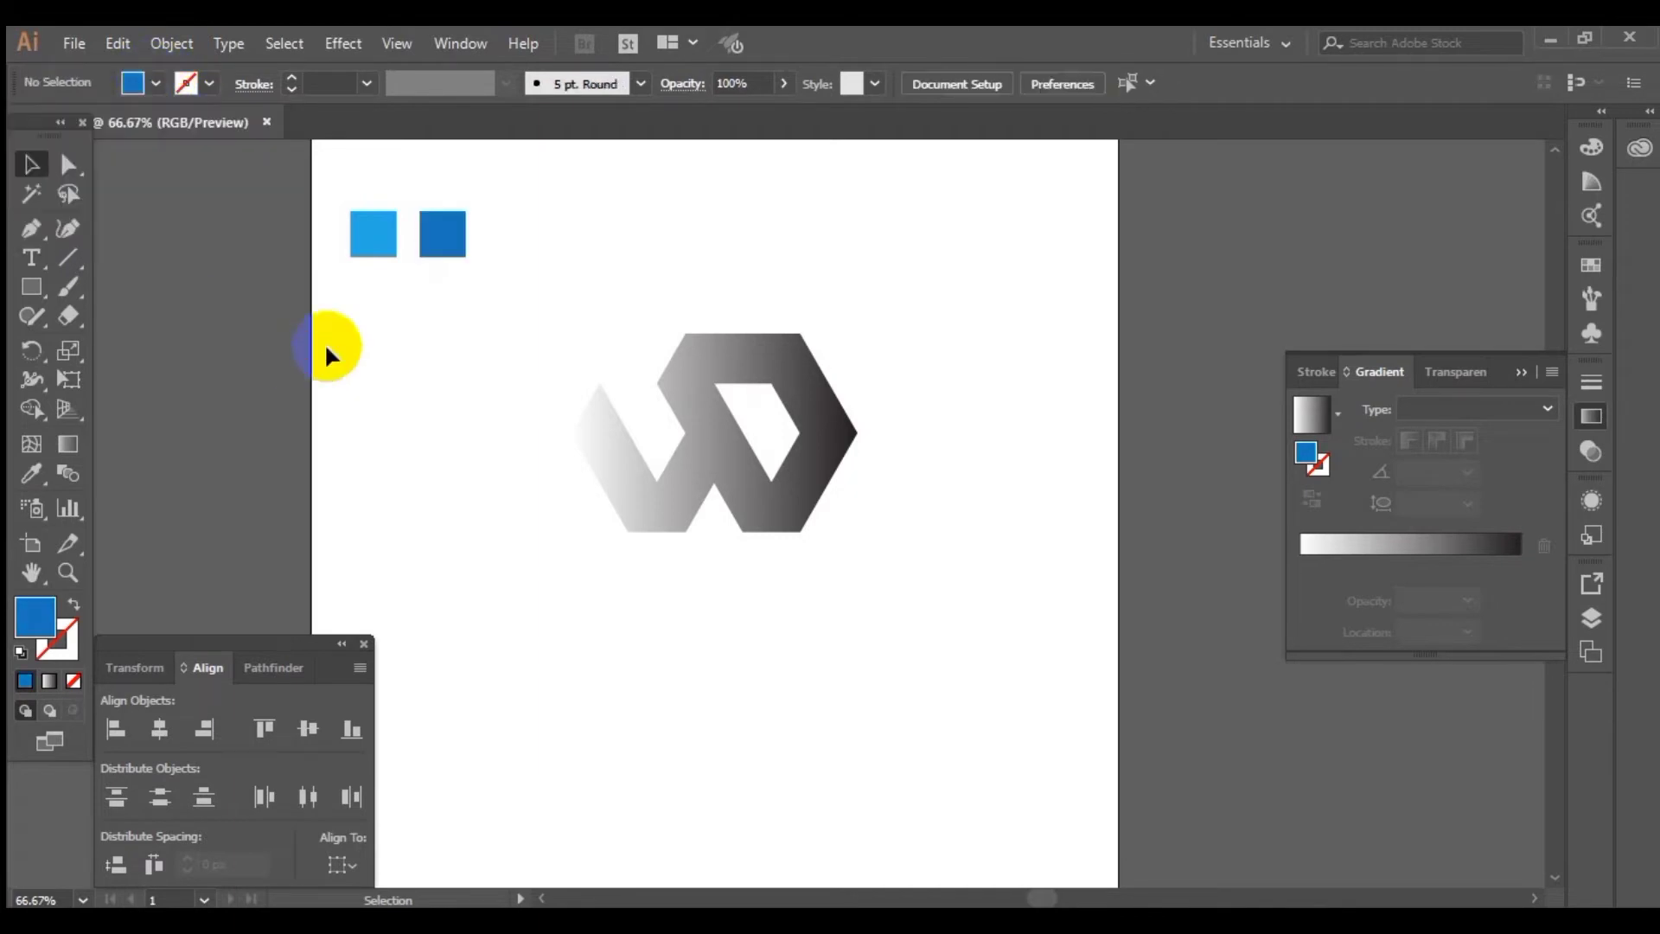
- Recolour the left small square with a medium green swatch
left_click(372, 241)
left_click(137, 81)
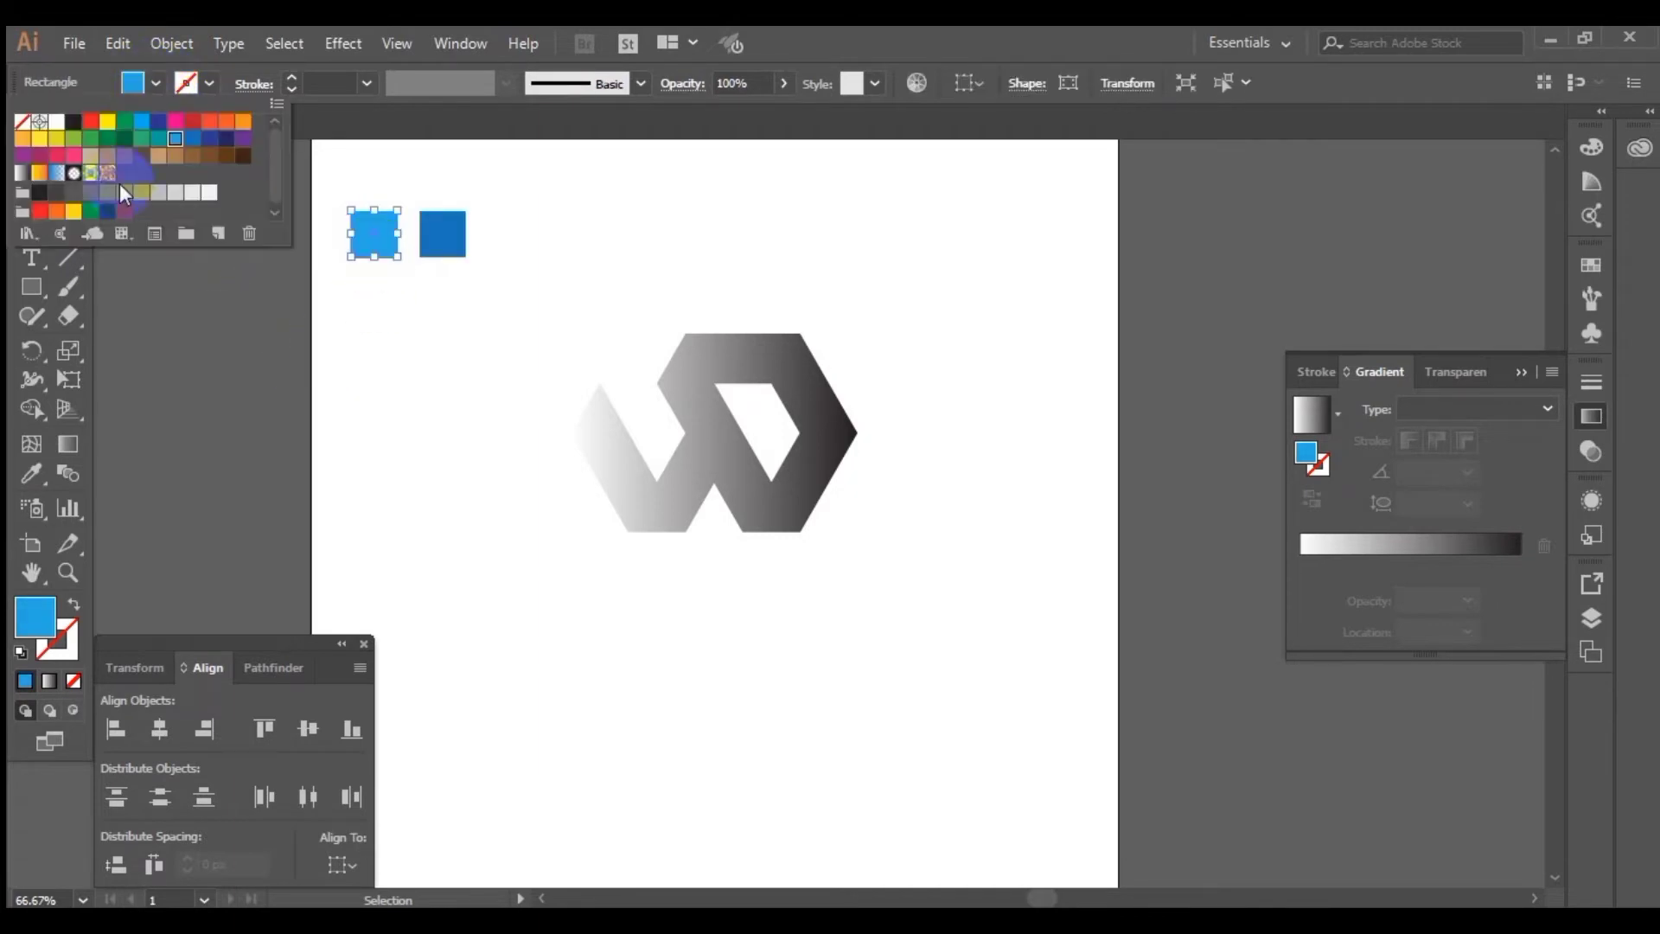
left_click(107, 140)
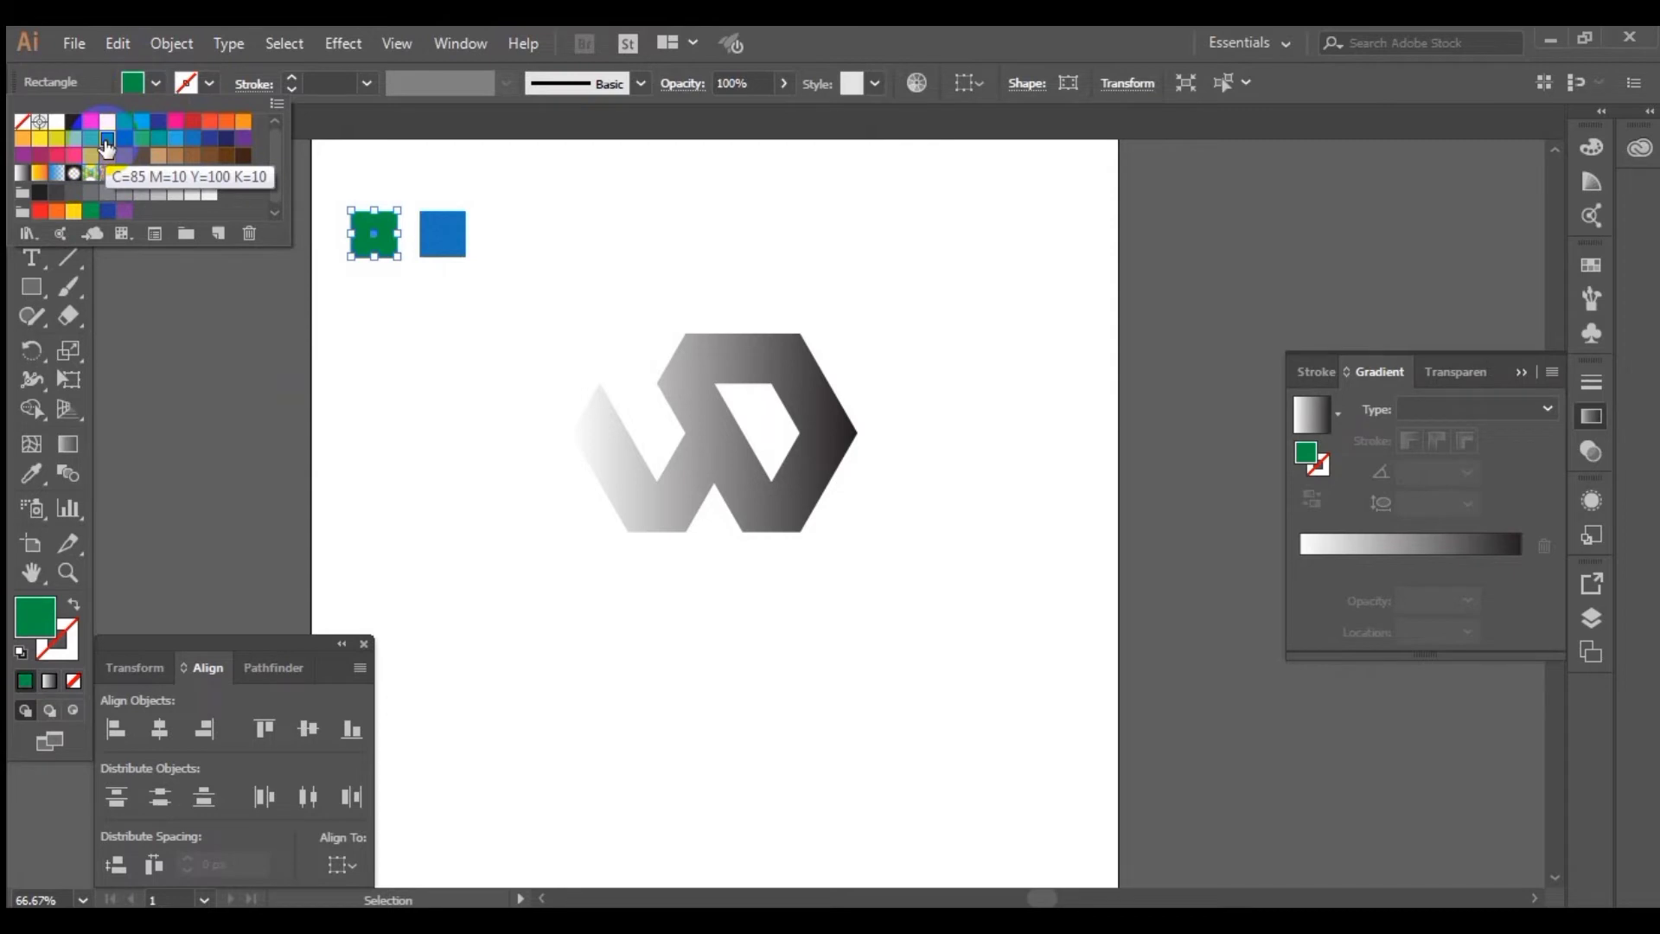
left_click(90, 138)
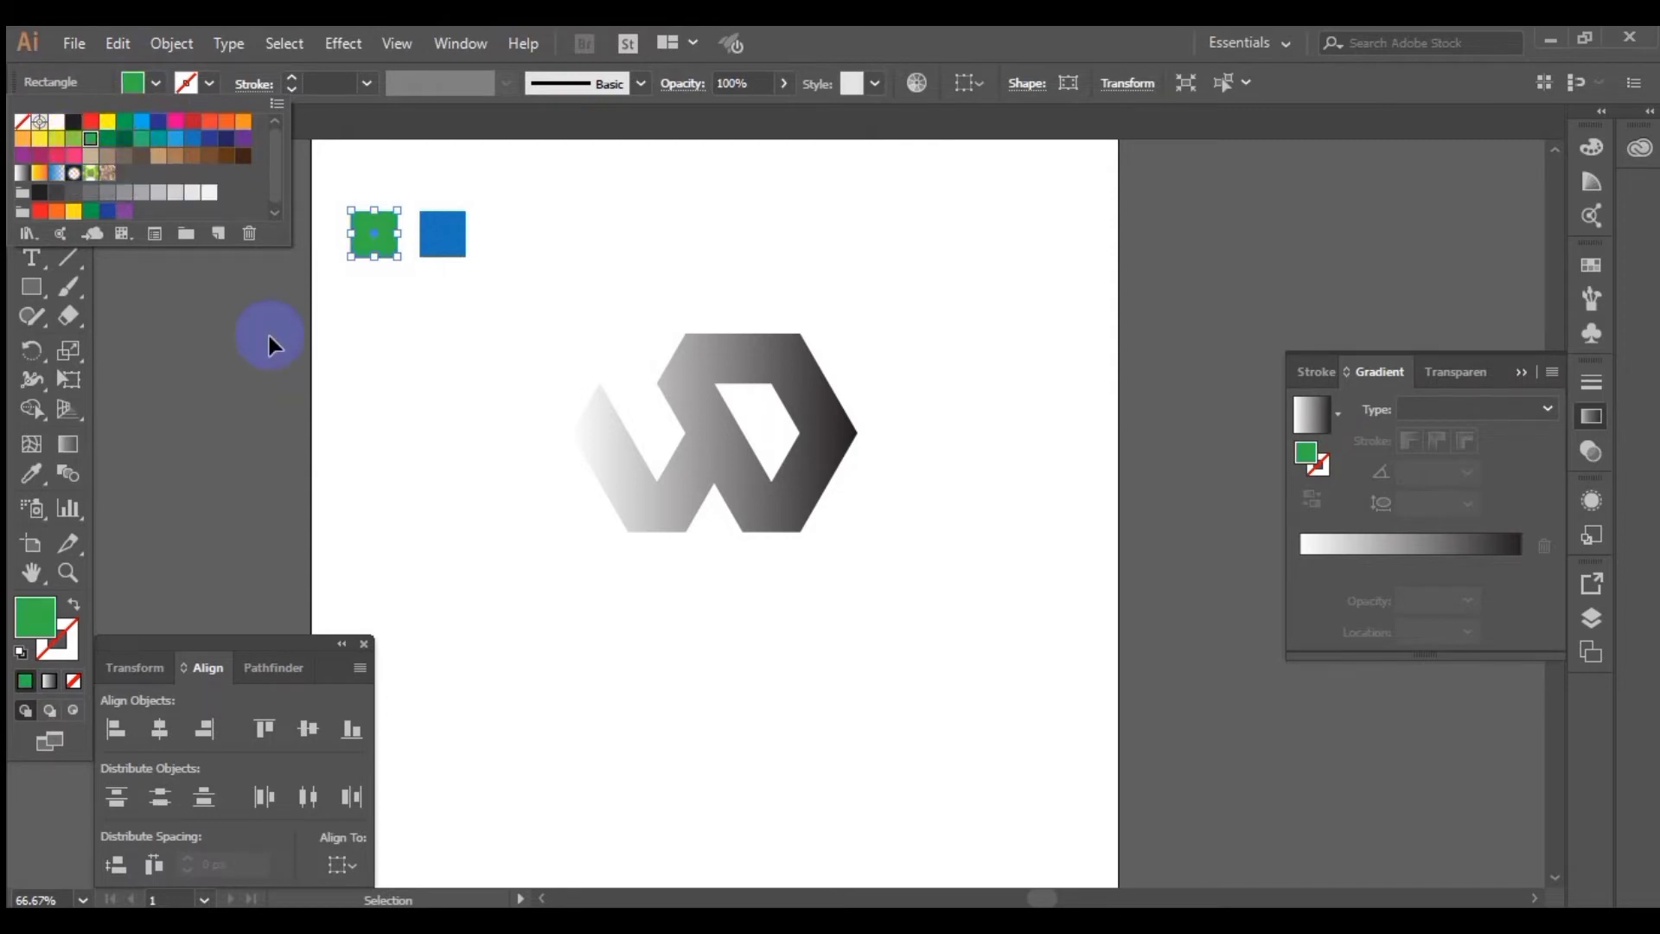
left_click(268, 336)
- Copy the green square's hex code into the starting colour stop of the mark's gradient
left_click(372, 231)
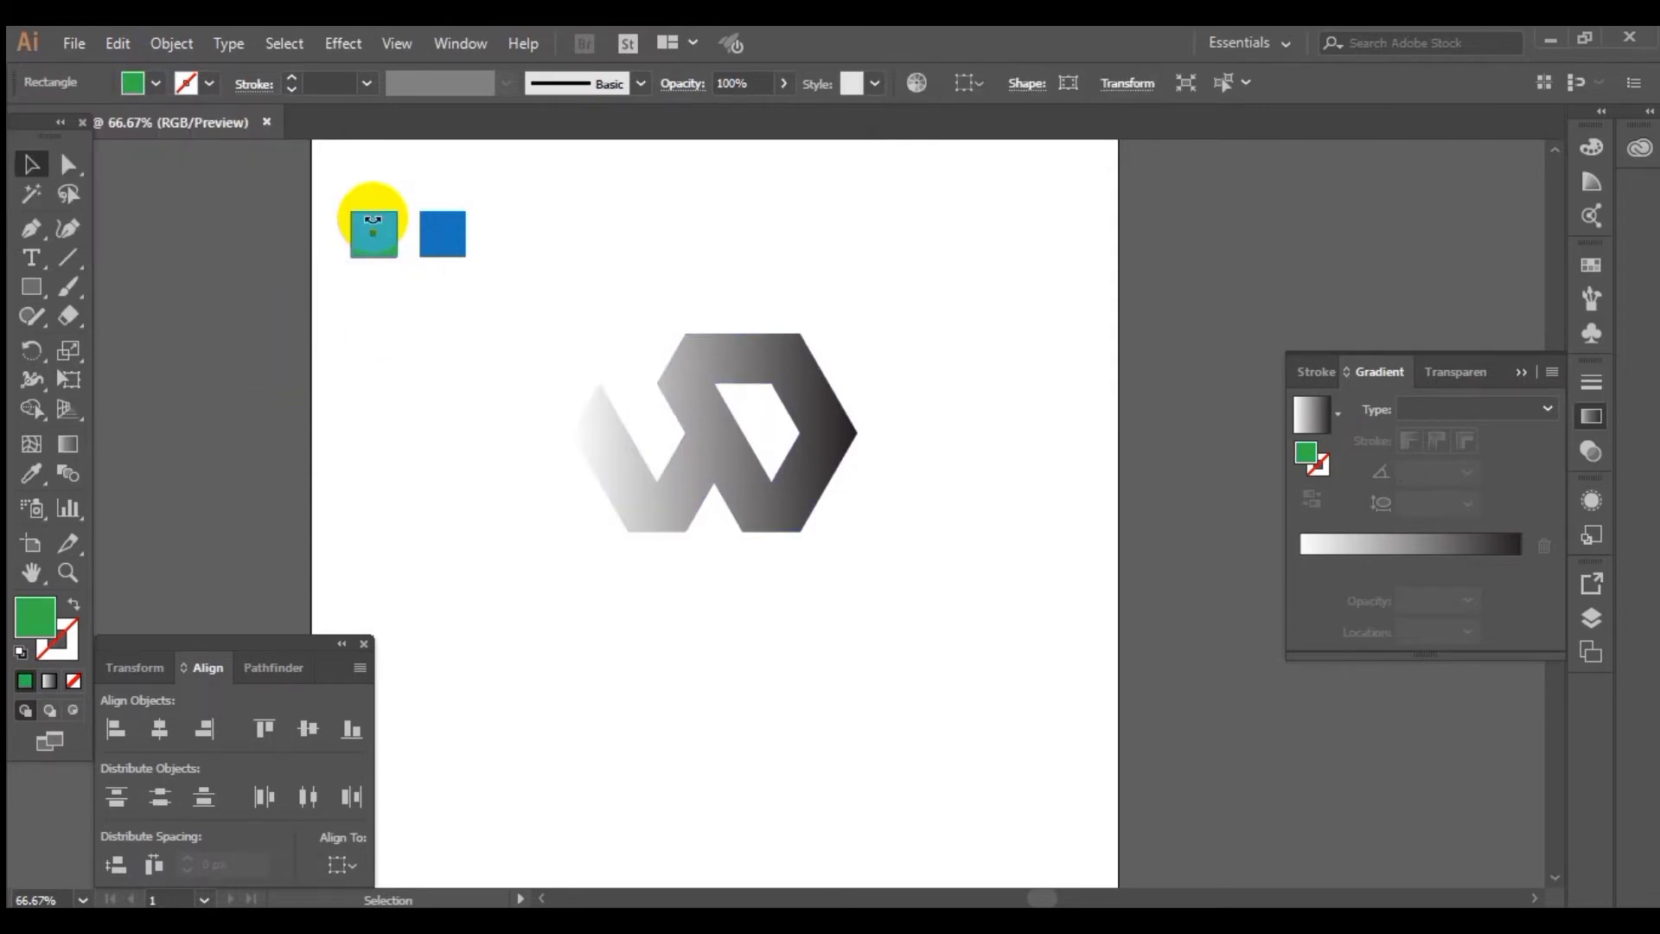
double_click(34, 616)
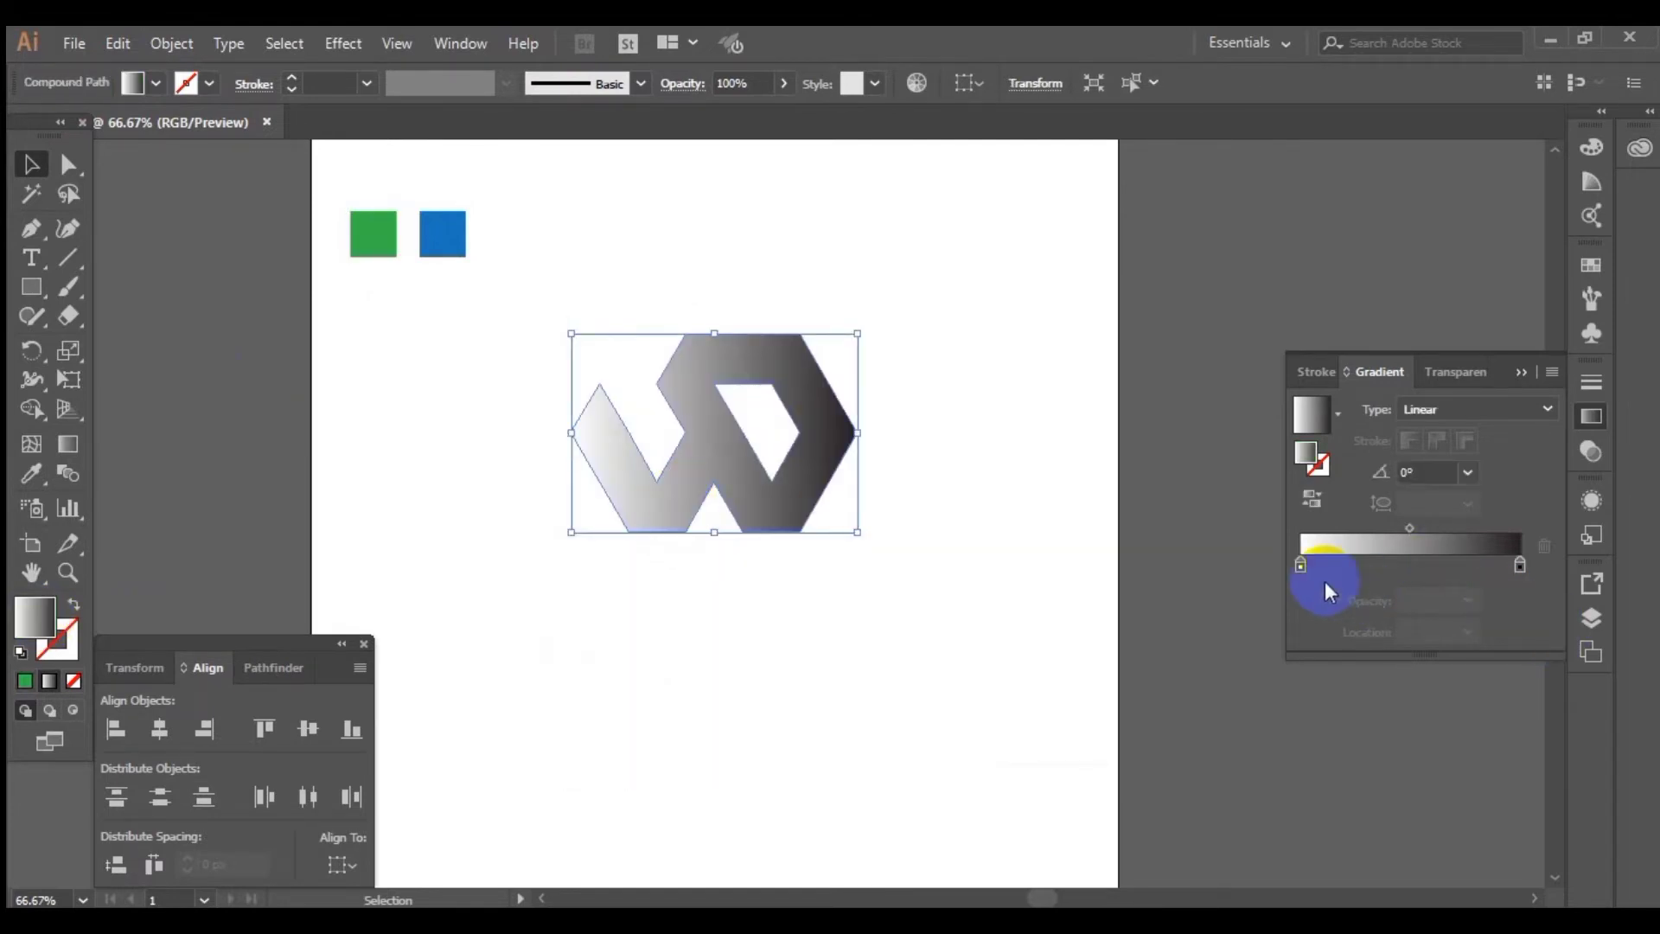
double_click(1300, 565)
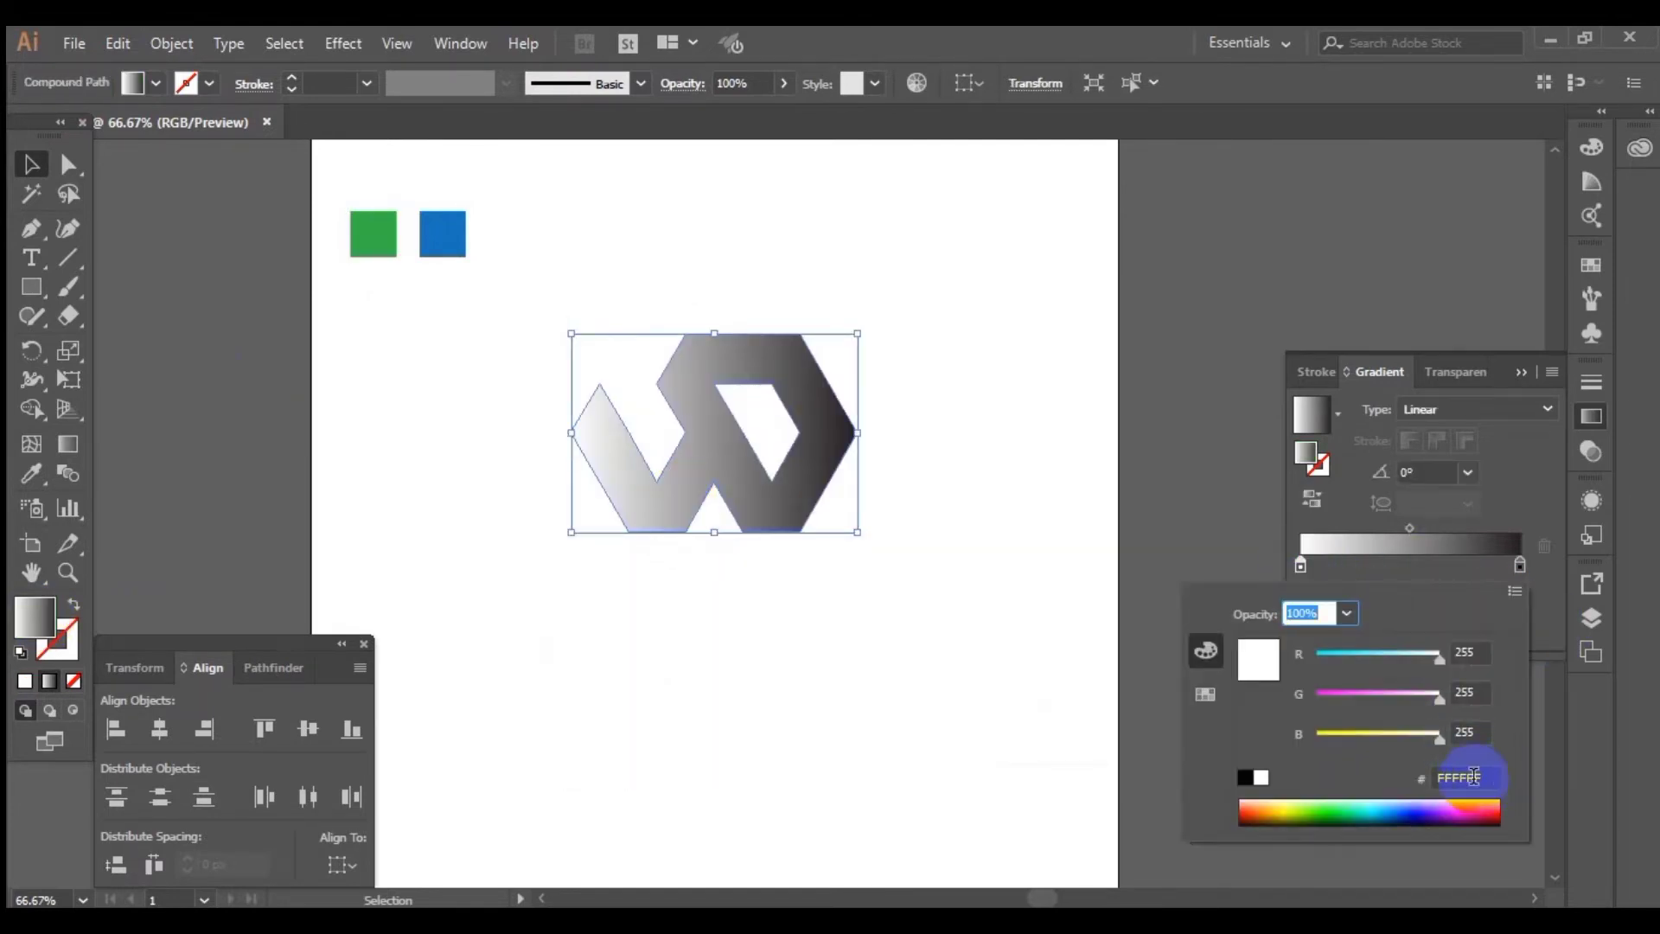
left_click_drag(1480, 777, 1201, 811)
key("ctrl+v")
key("Return")
- Copy the hex code 1B75BC from the blue square's fill colour
left_click(446, 235)
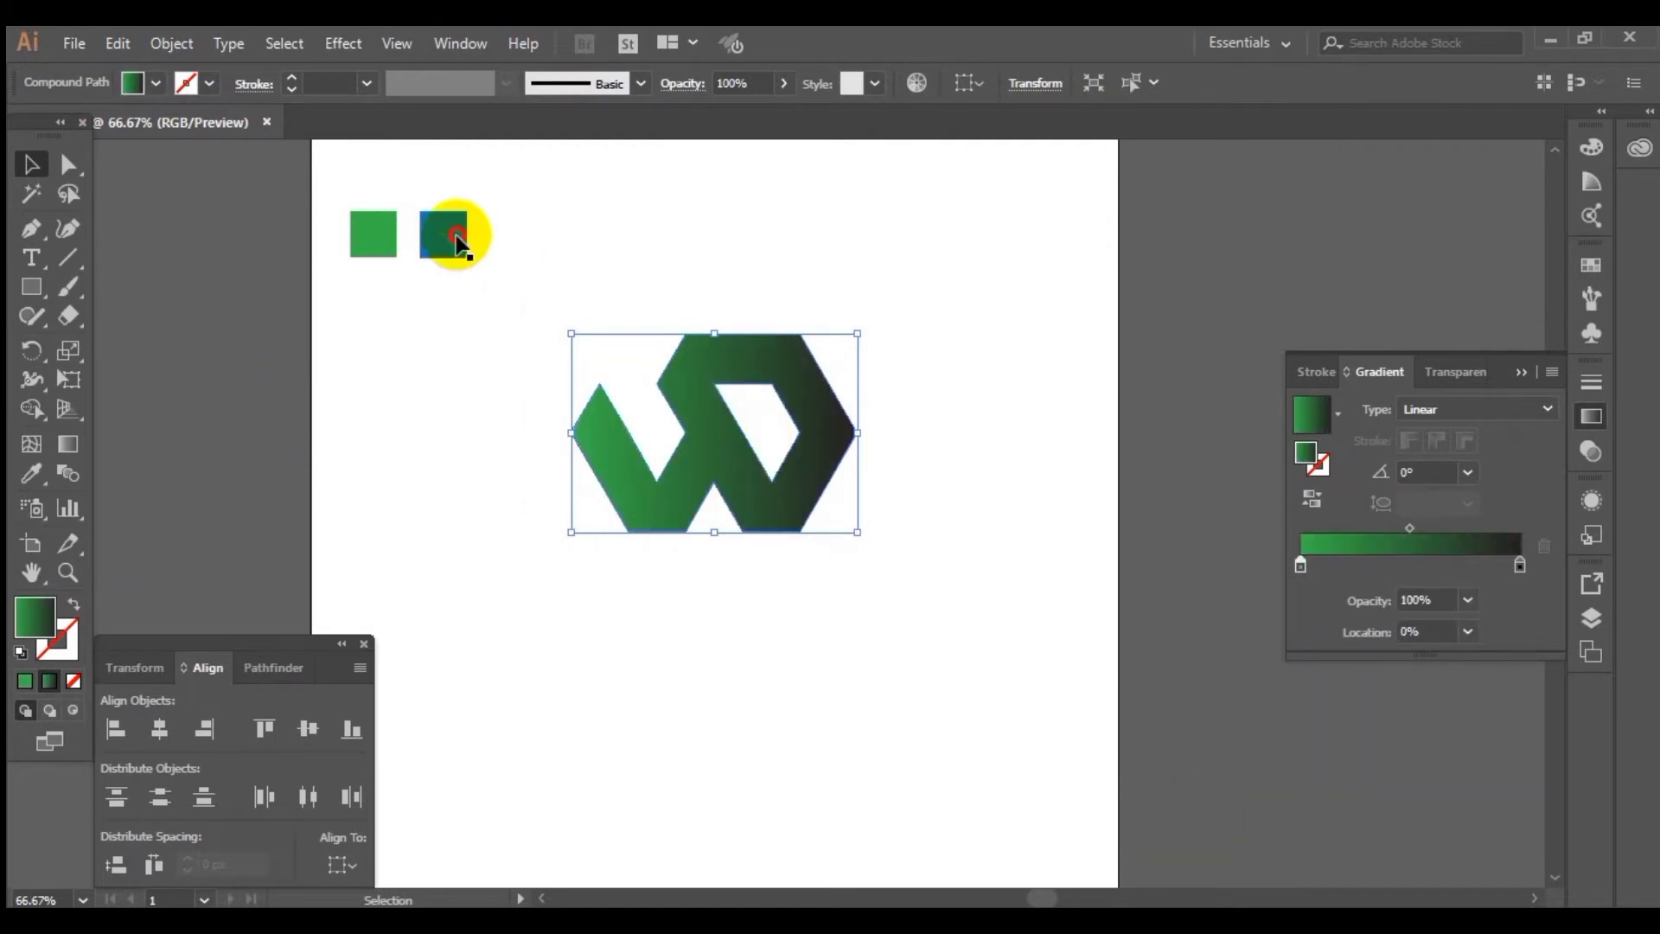
double_click(35, 617)
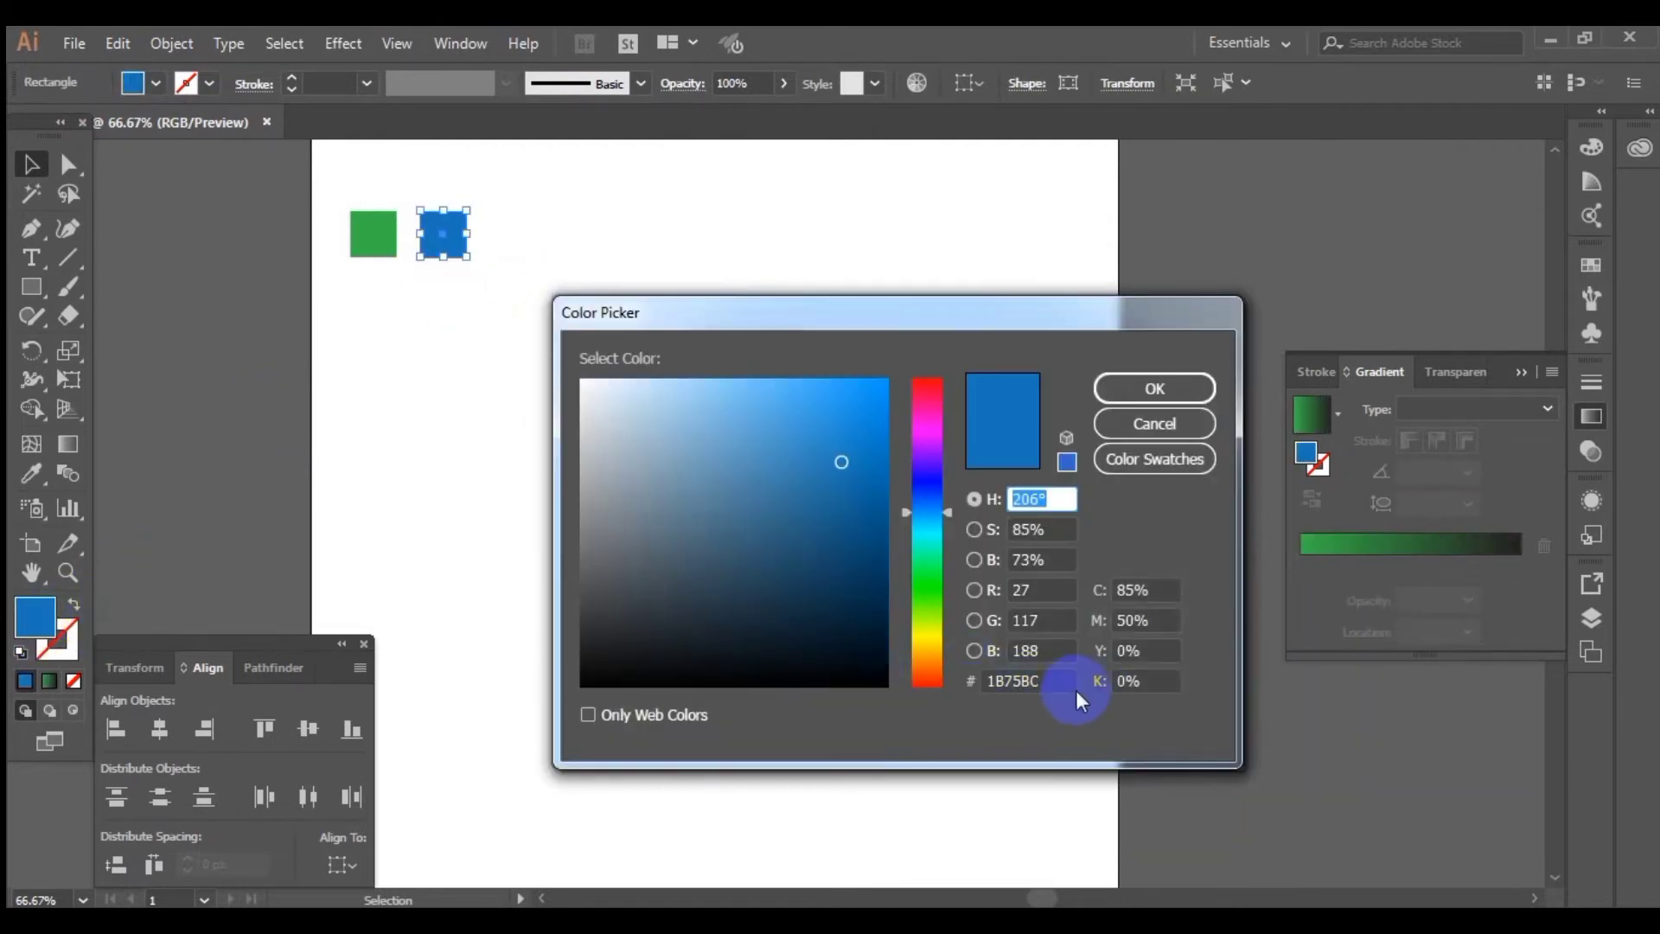
double_click(1053, 681)
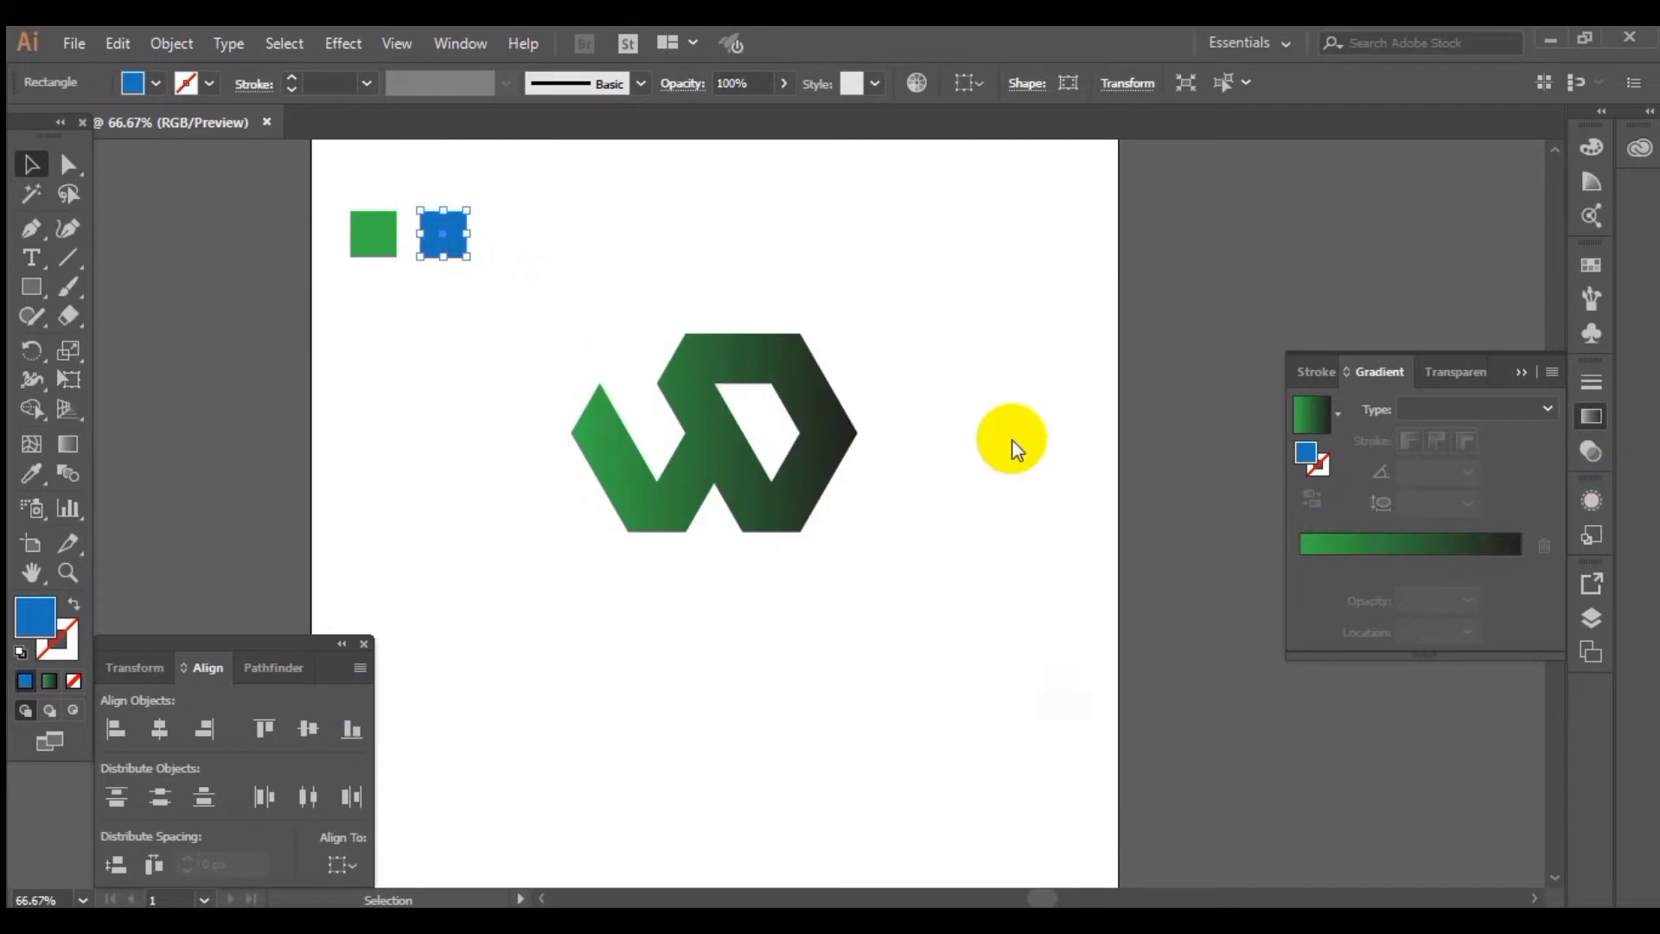
- Switch the black end stop of the mark's gradient to RGB and set its colour to 1B75BC
left_click(809, 479)
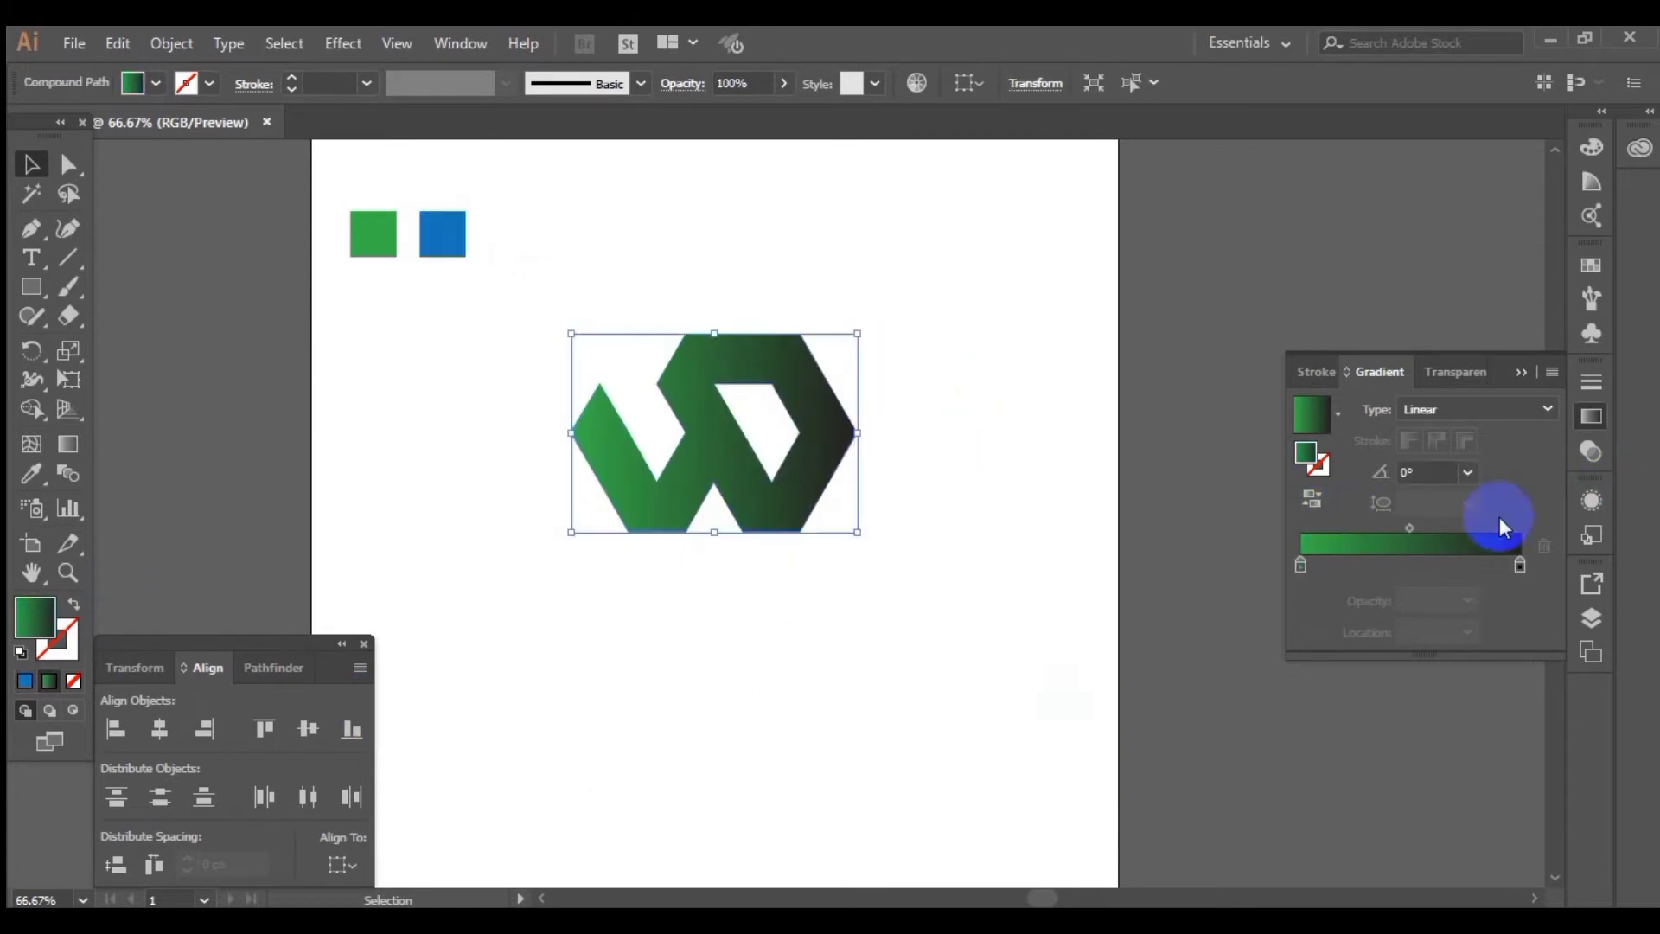
double_click(1521, 567)
left_click(1515, 597)
left_click(1384, 632)
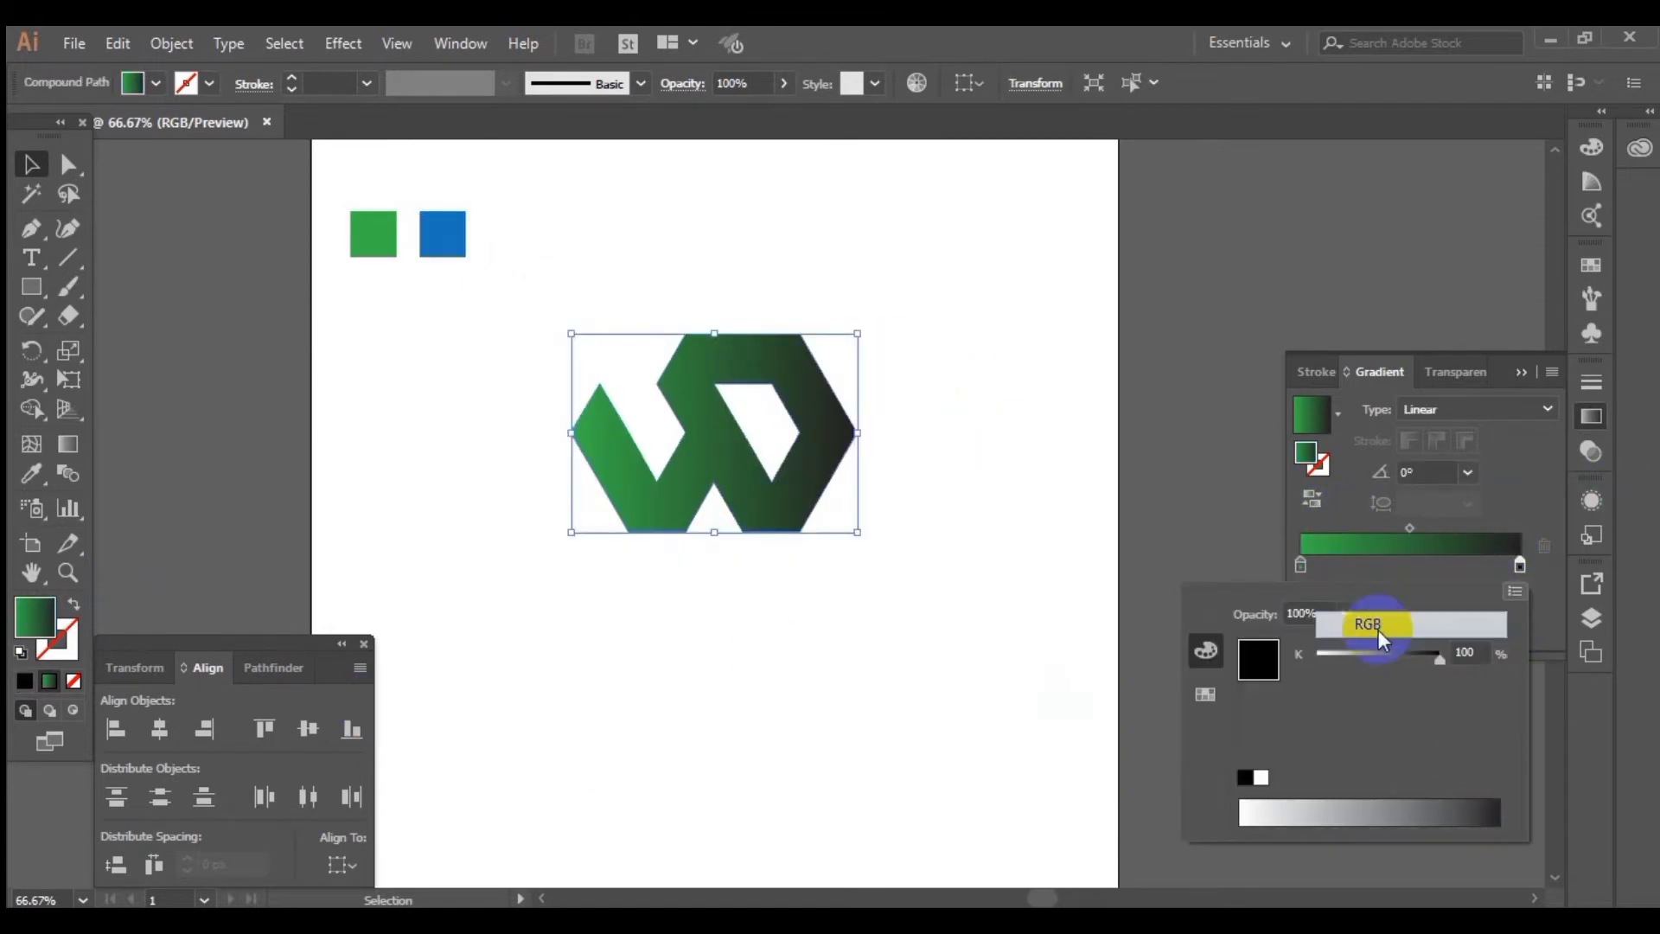
left_click(1470, 781)
left_click_drag(1480, 783, 931, 773)
key("ctrl+v")
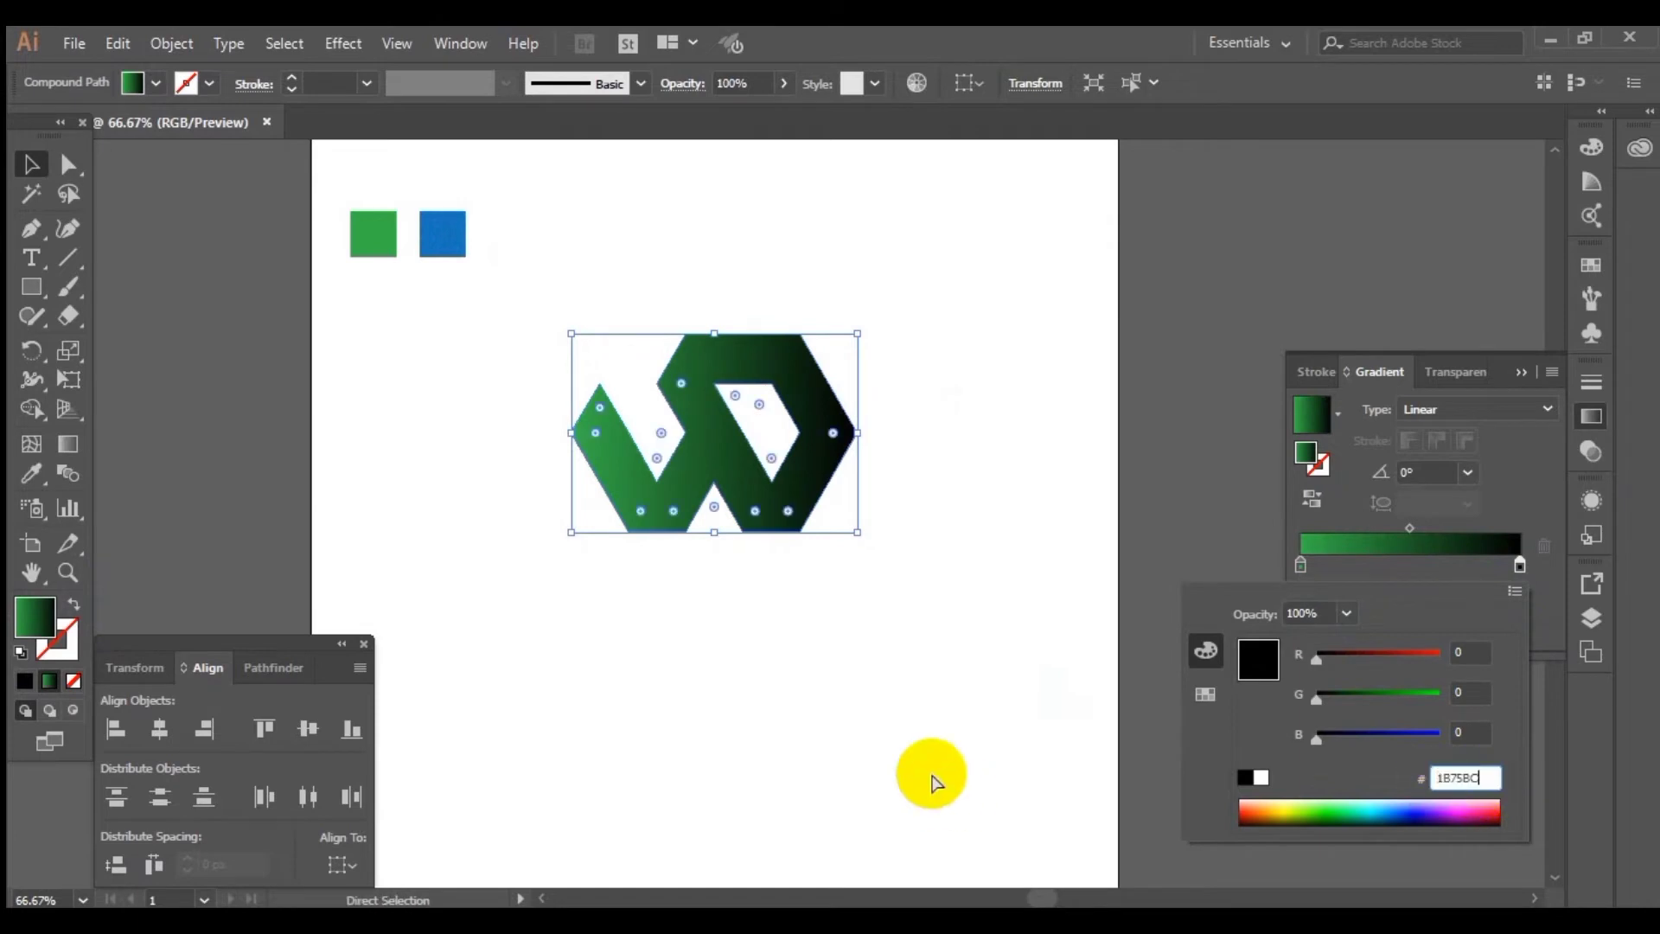
key("Return")
left_click(739, 624)
- Redraw the mark's gradient diagonally from below its lower left to its upper right, at about 54.4°
key("ctrl+minus")
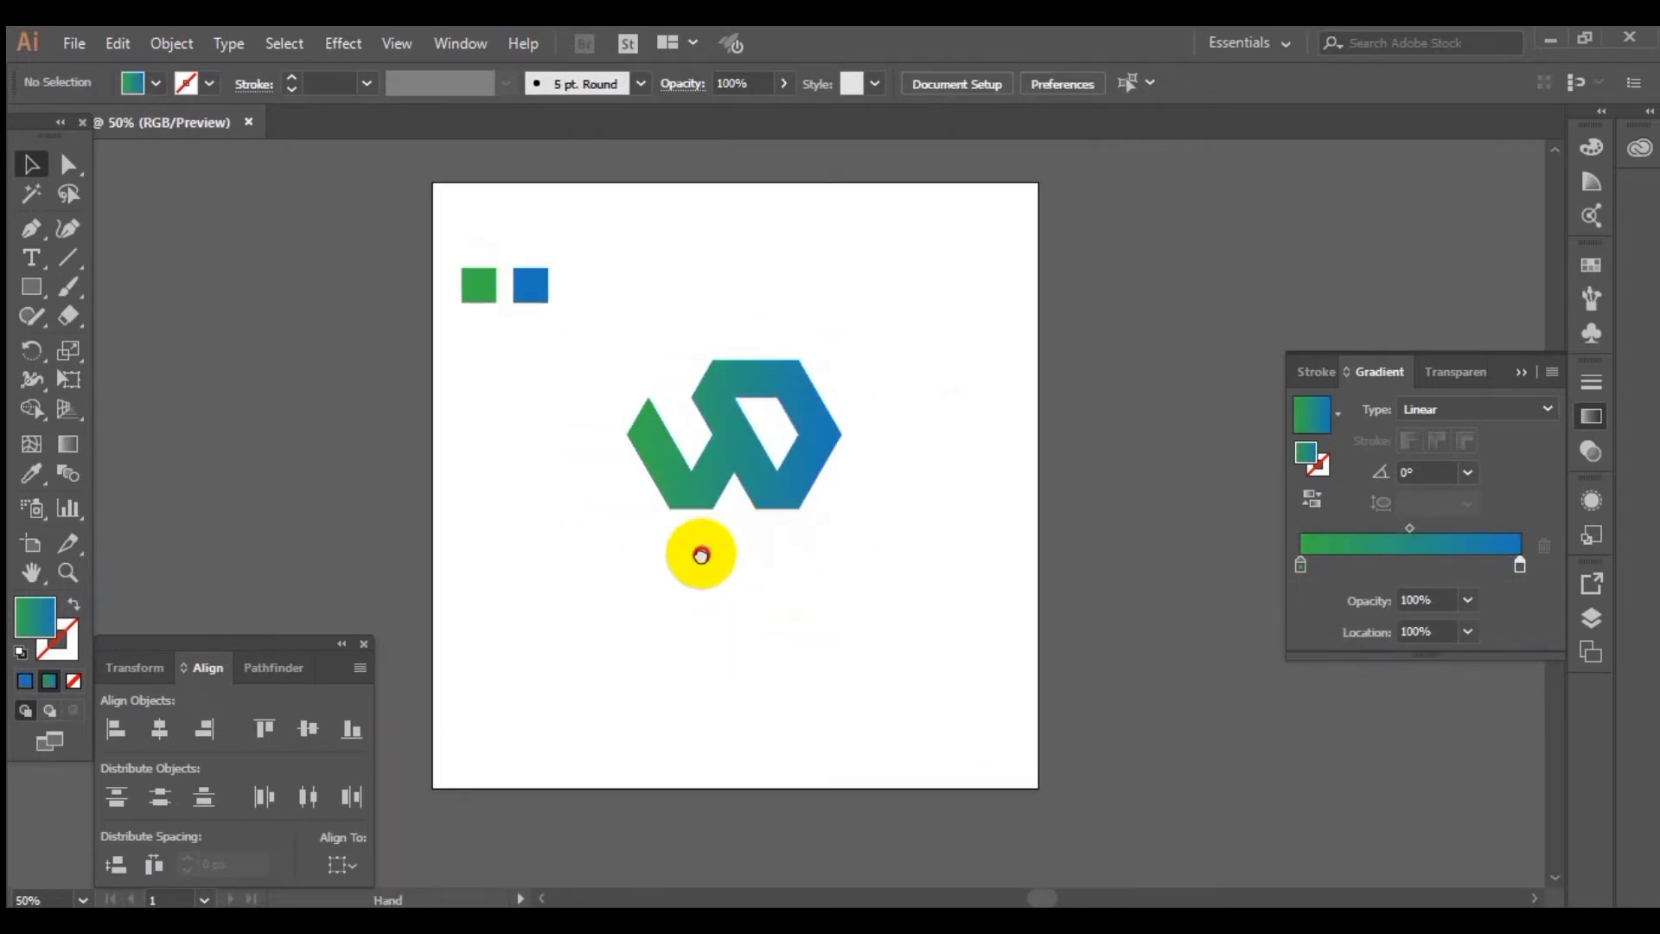
left_click(671, 528)
left_click(67, 443)
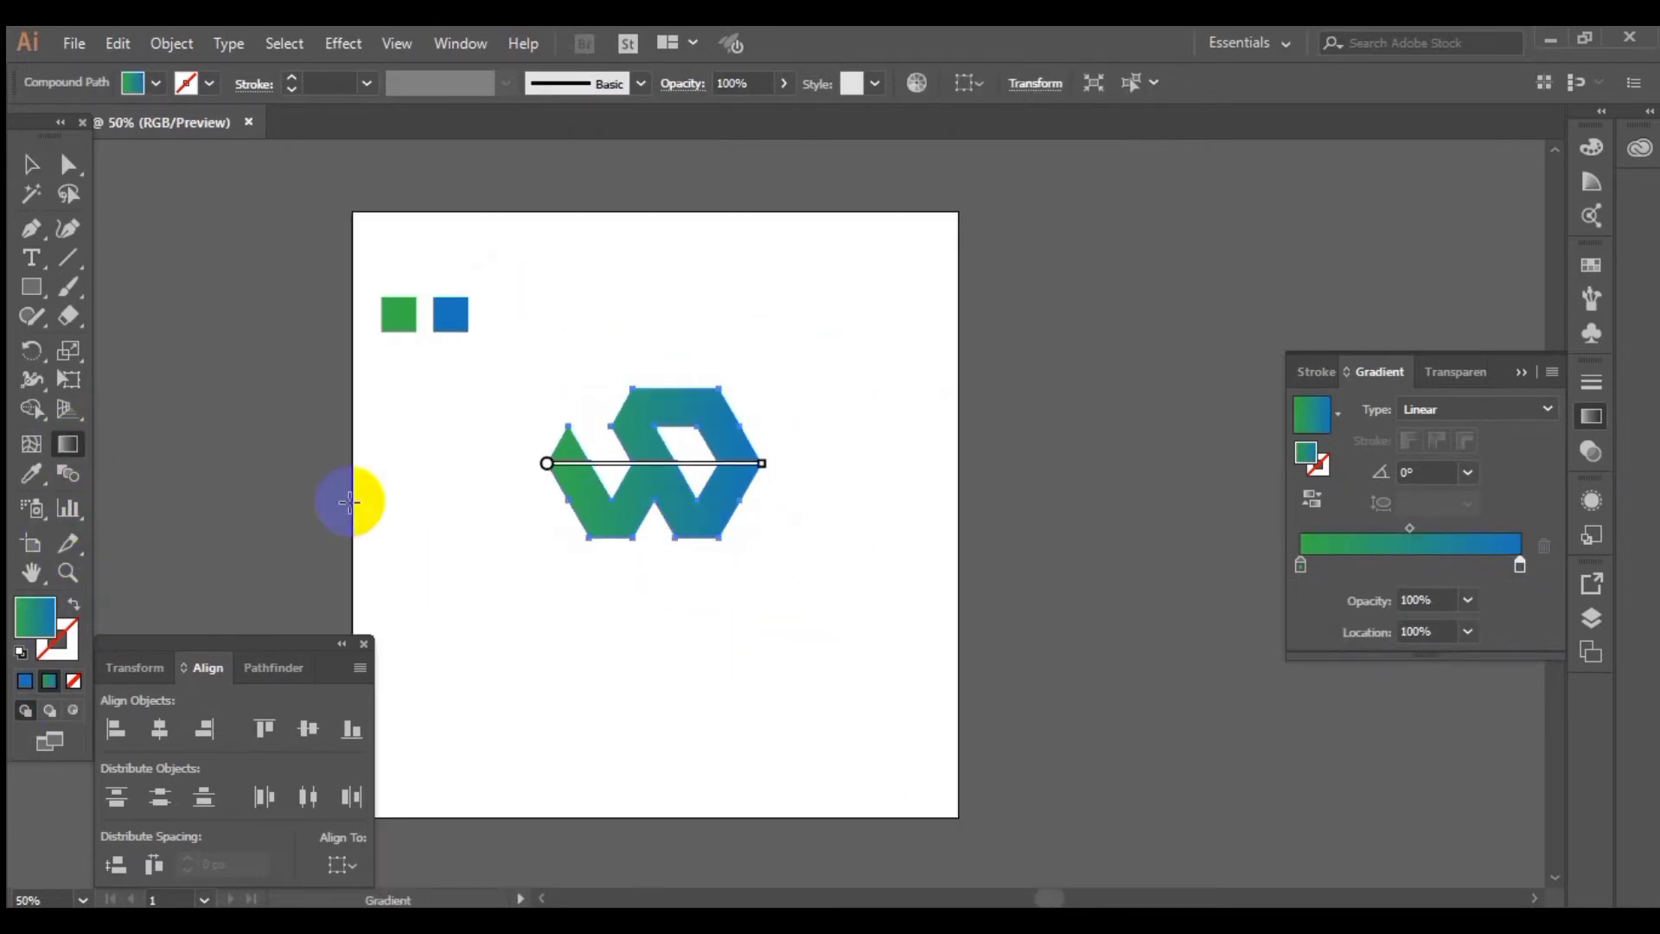
left_click_drag(584, 537, 699, 391)
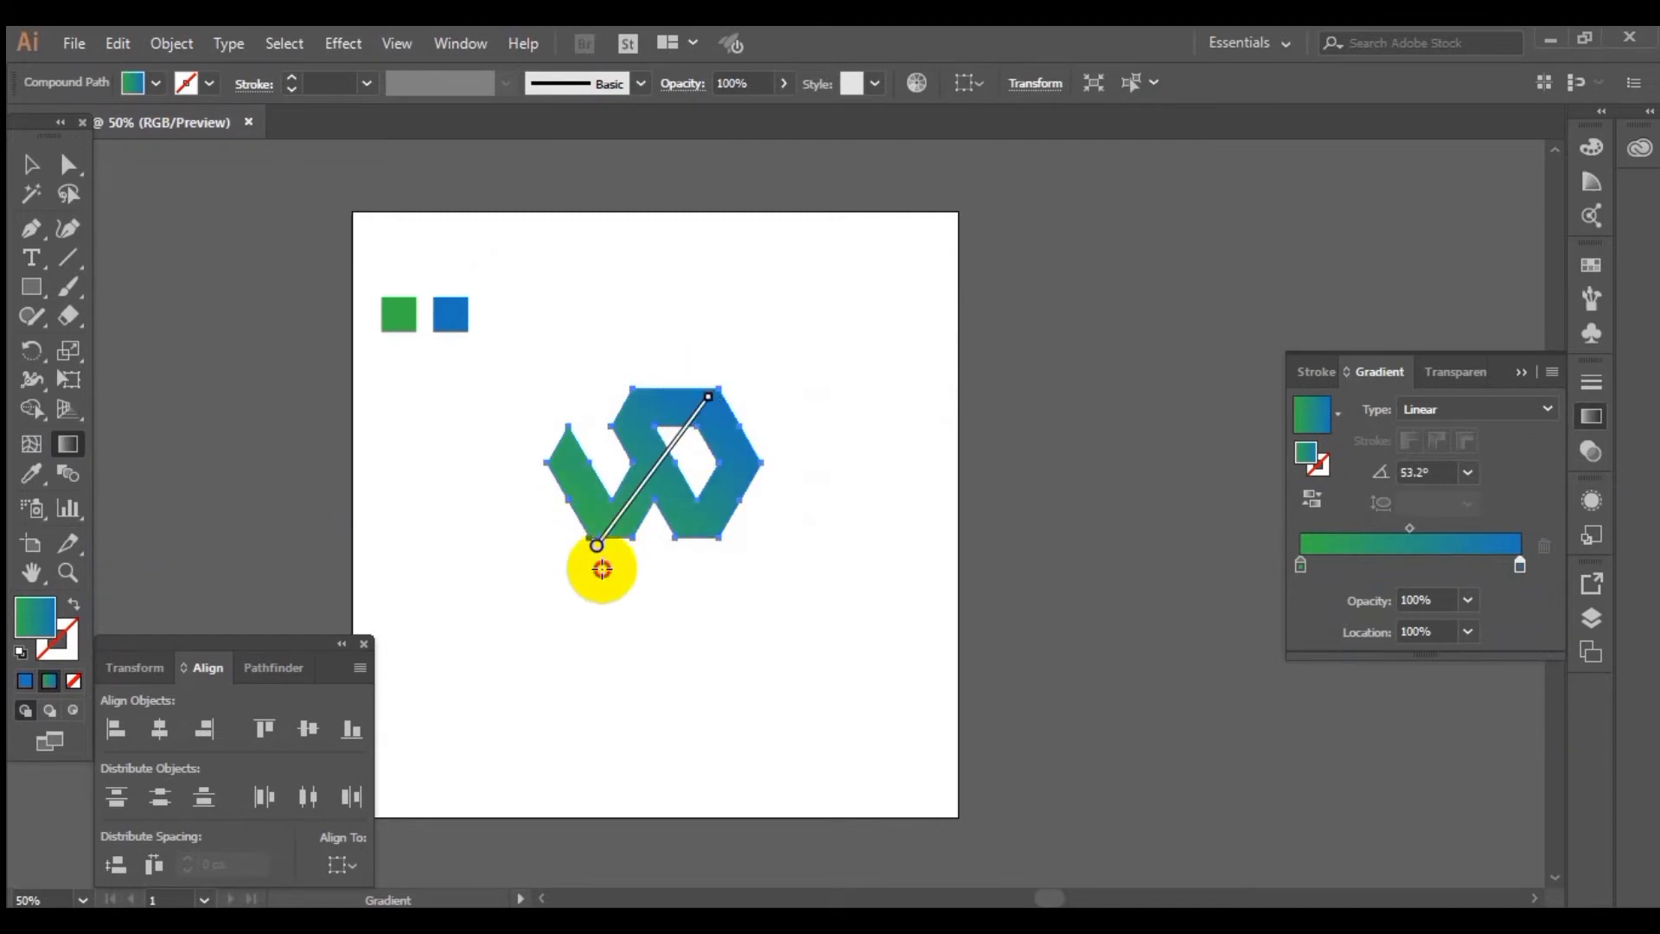
left_click_drag(600, 568, 738, 375)
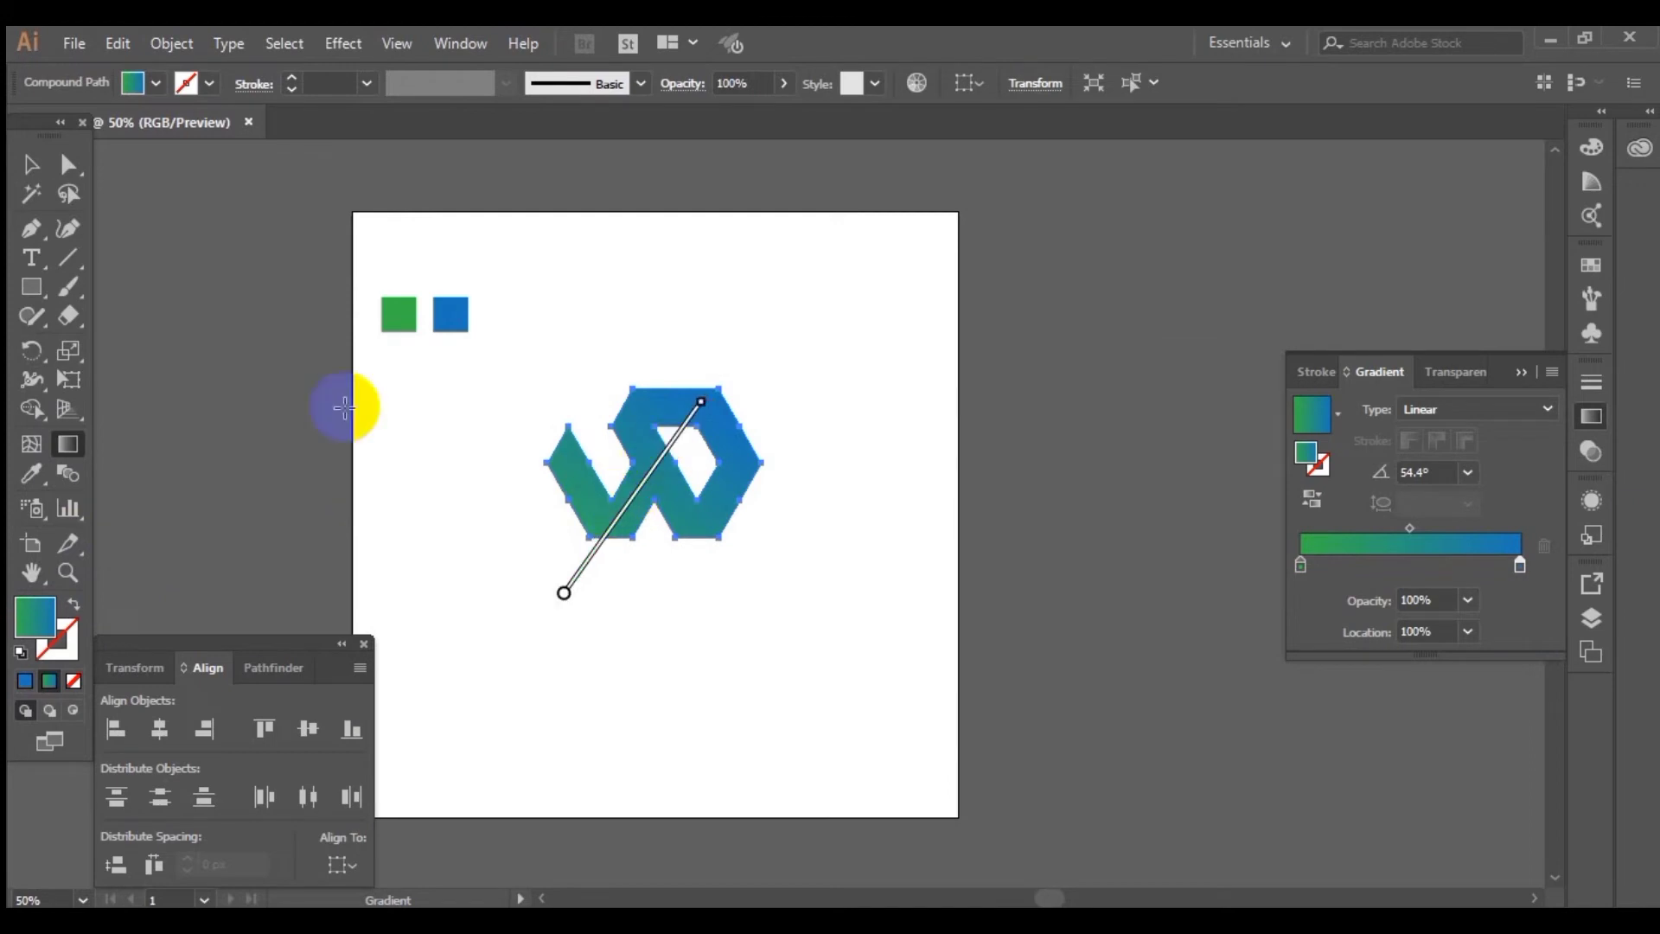
left_click(29, 165)
left_click(384, 414)
- Brighten the gradient's blue end stop by raising its blue value to 253 and its green value to about 157
left_click(715, 465)
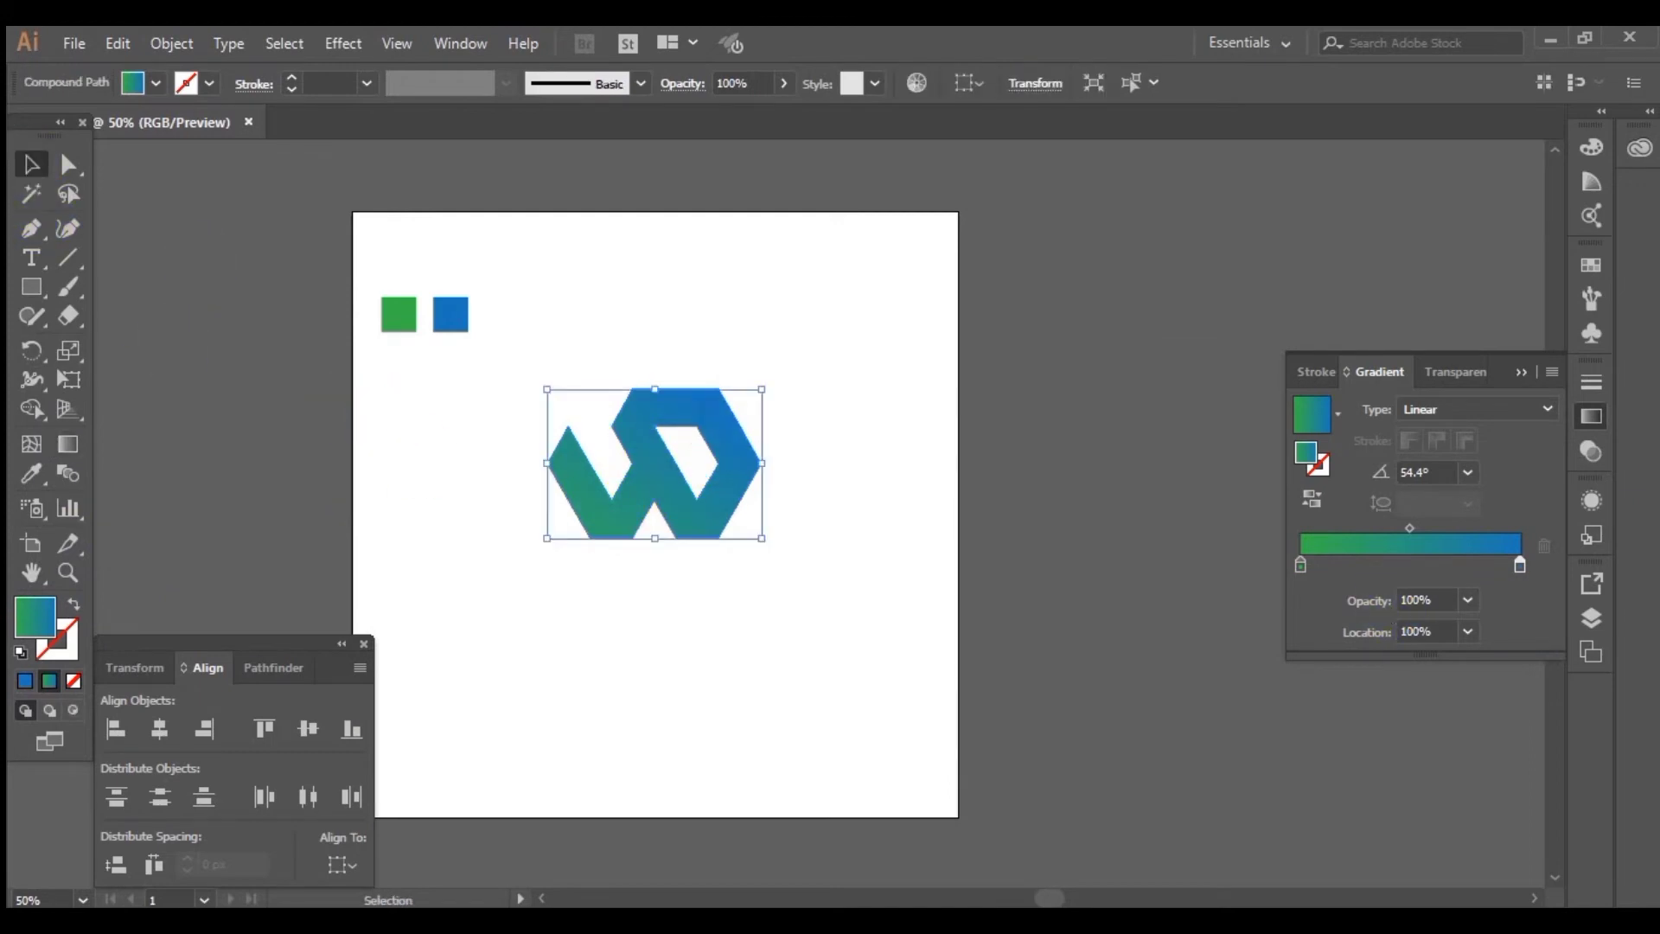
double_click(1520, 567)
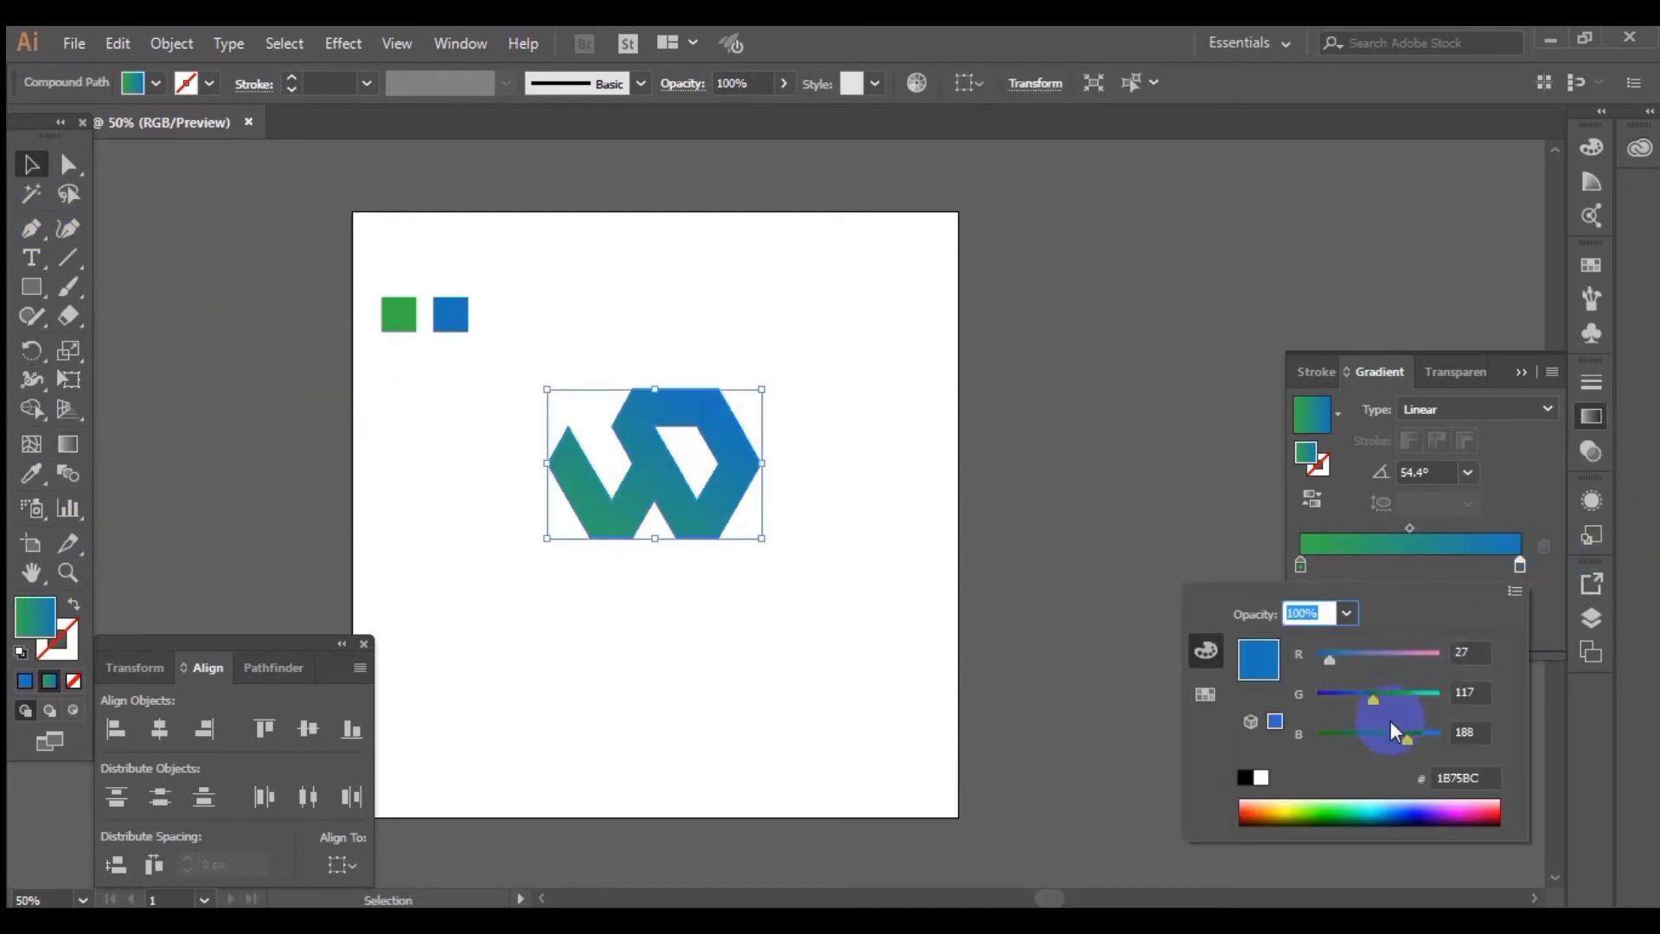
left_click_drag(1408, 742, 1431, 742)
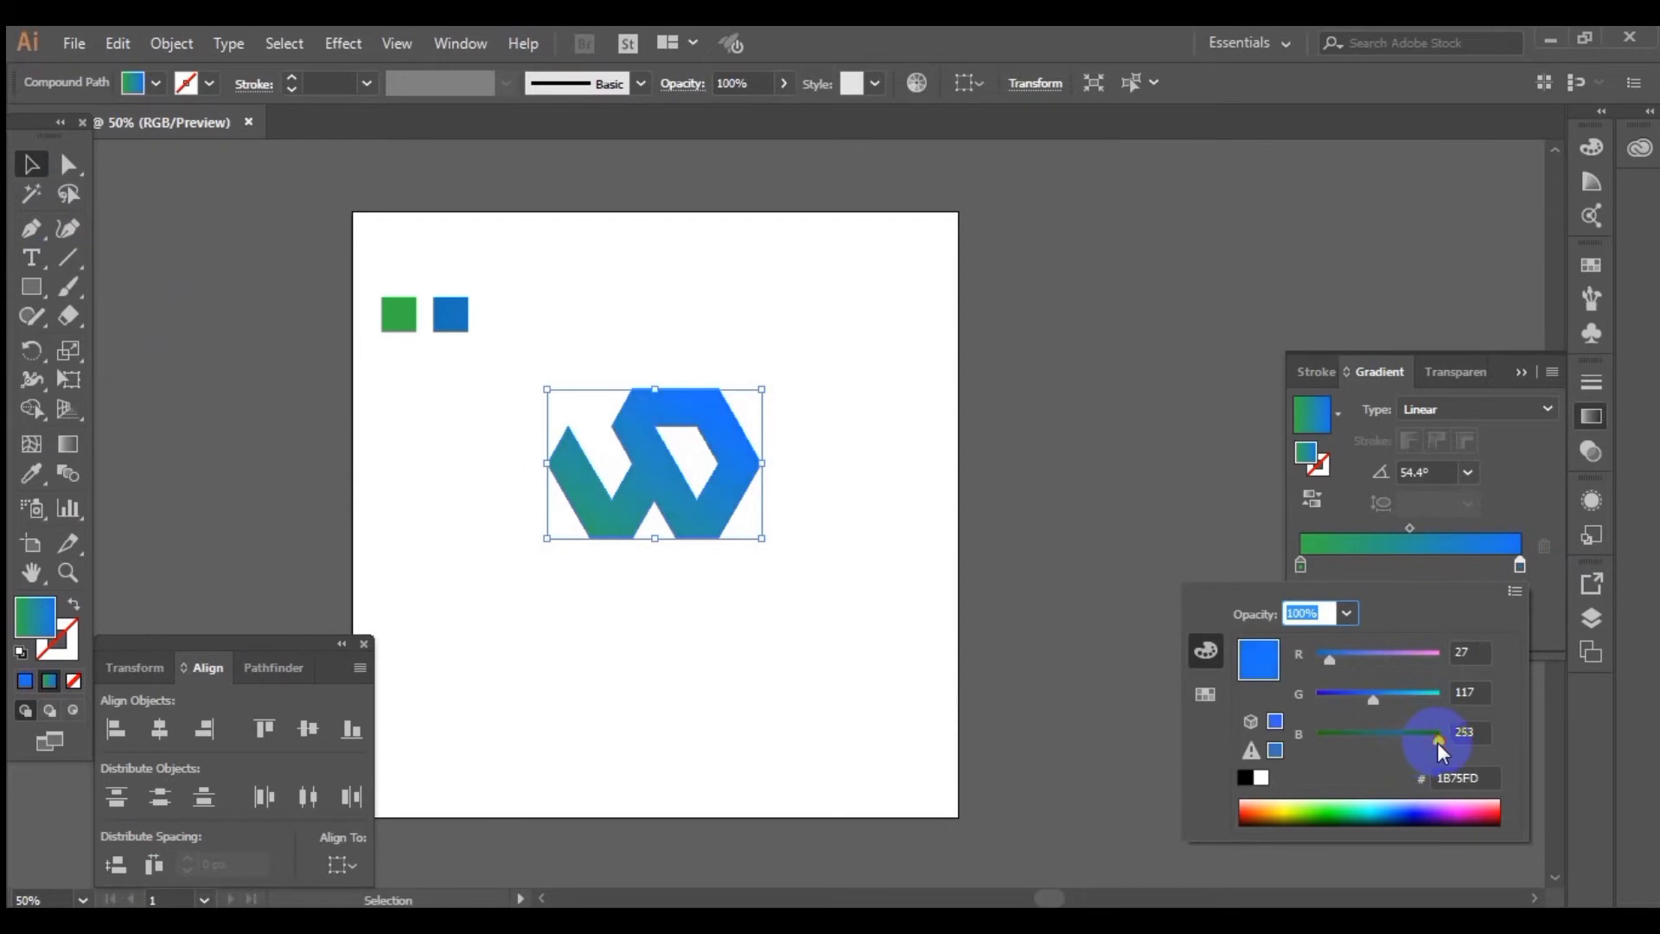
left_click_drag(1371, 708, 1392, 703)
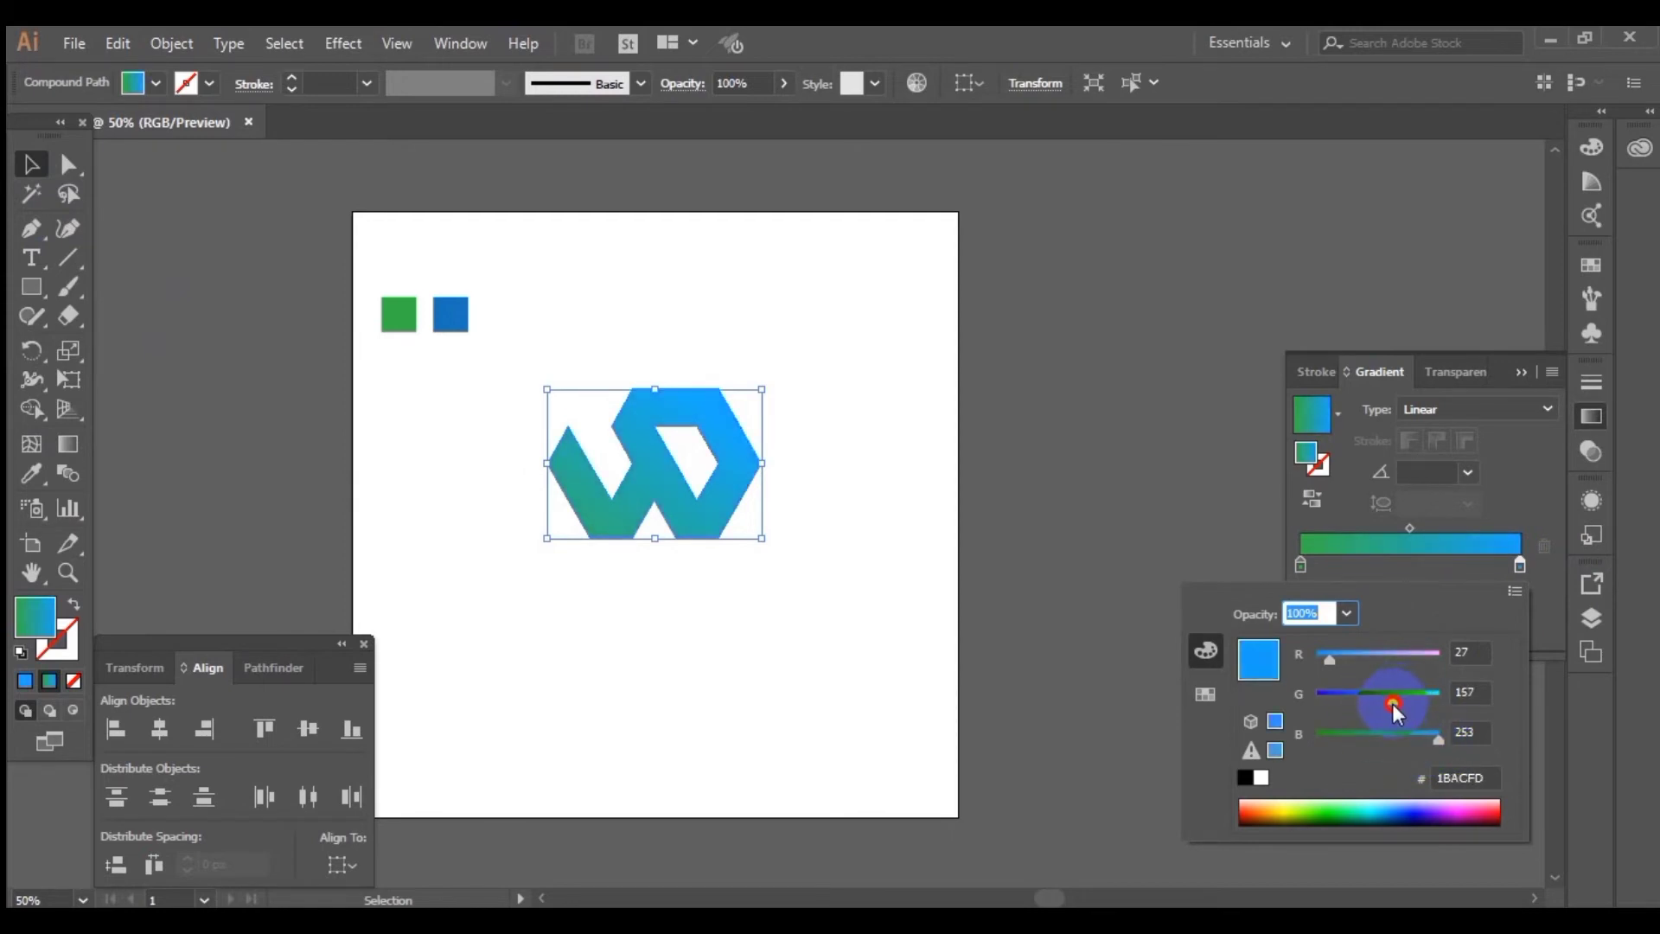
left_click(728, 619)
left_click(743, 614)
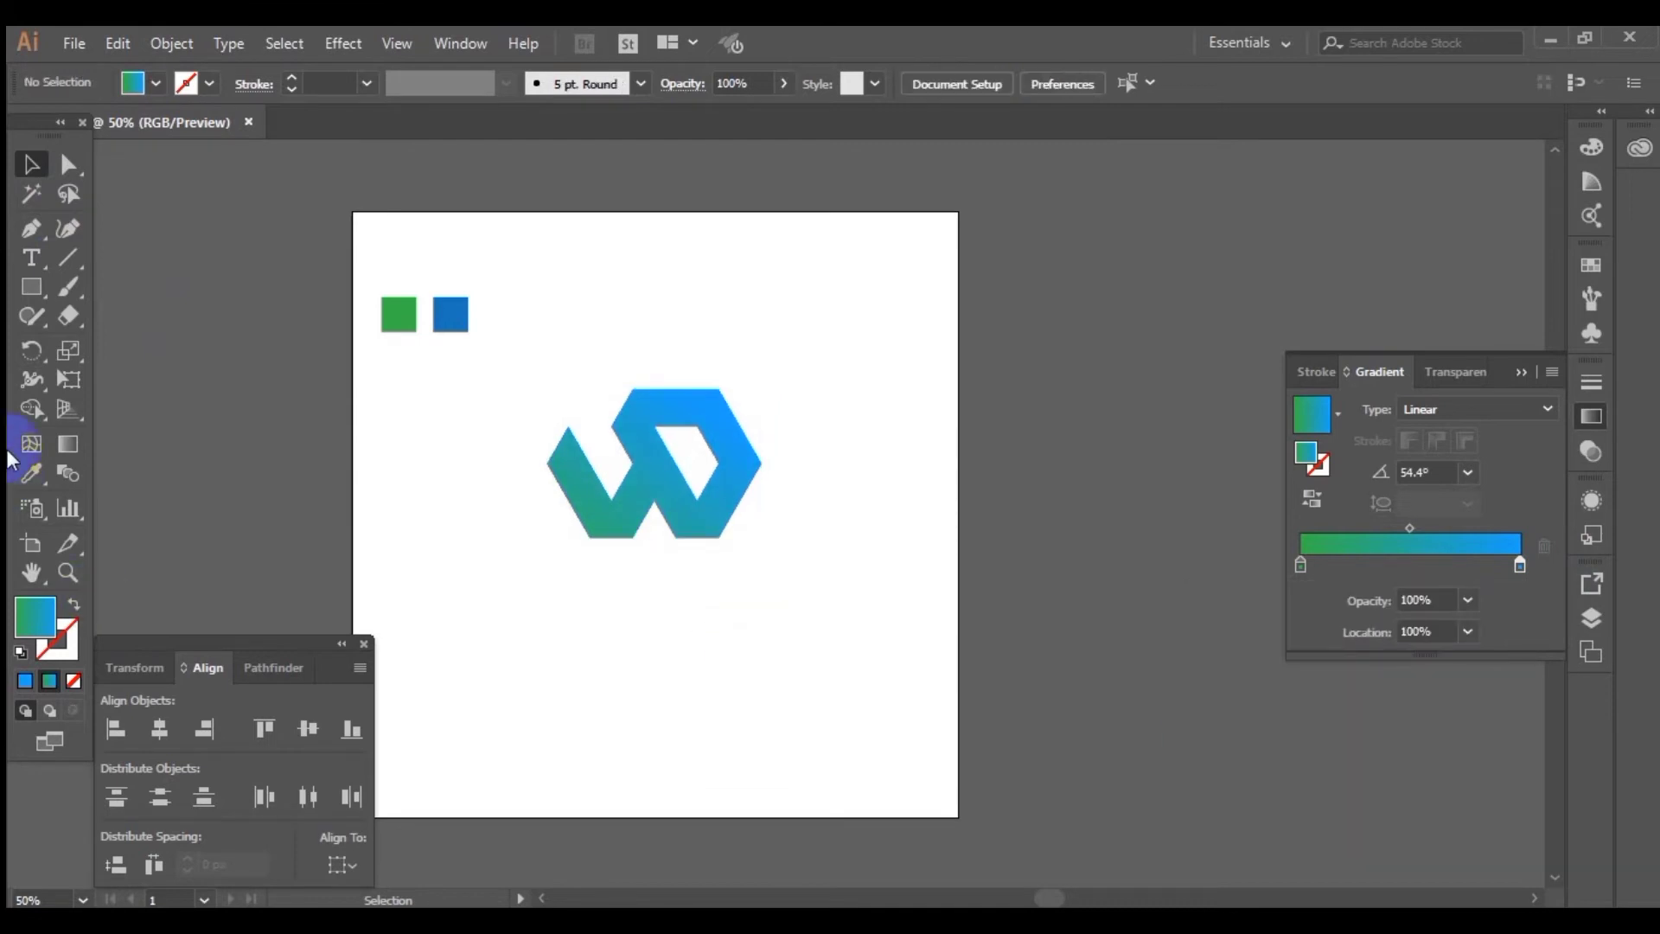
- Shift the mark's diagonal gradient slightly up and to the right so more green covers the W
left_click(614, 491)
left_click(68, 444)
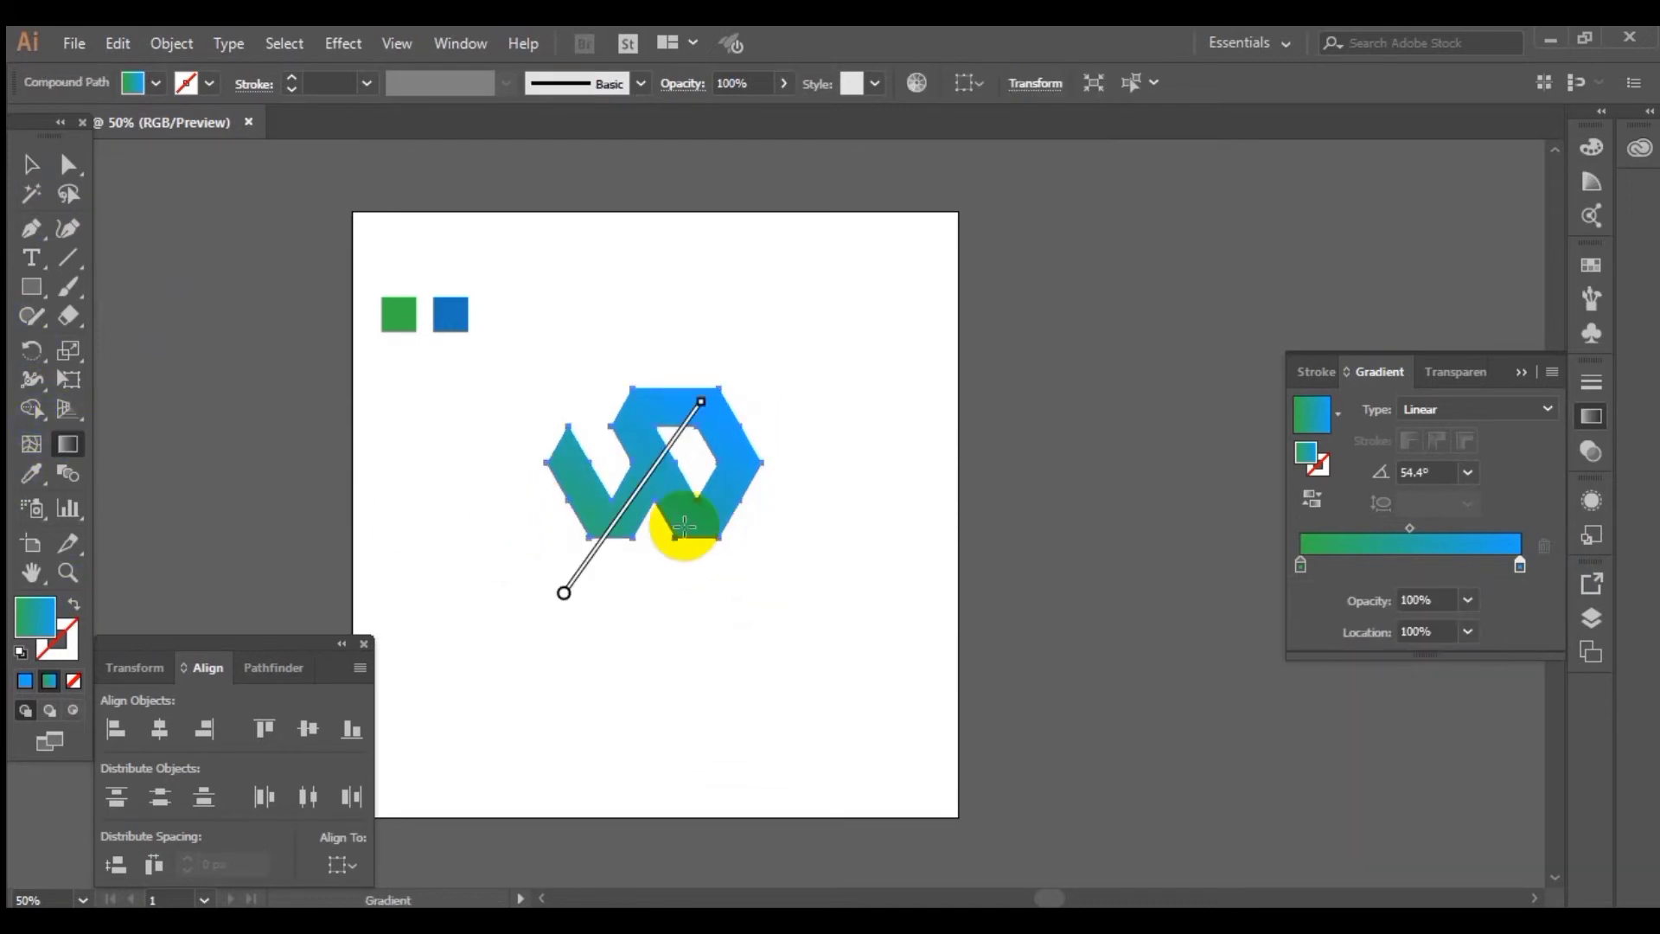
left_click_drag(615, 526, 625, 510)
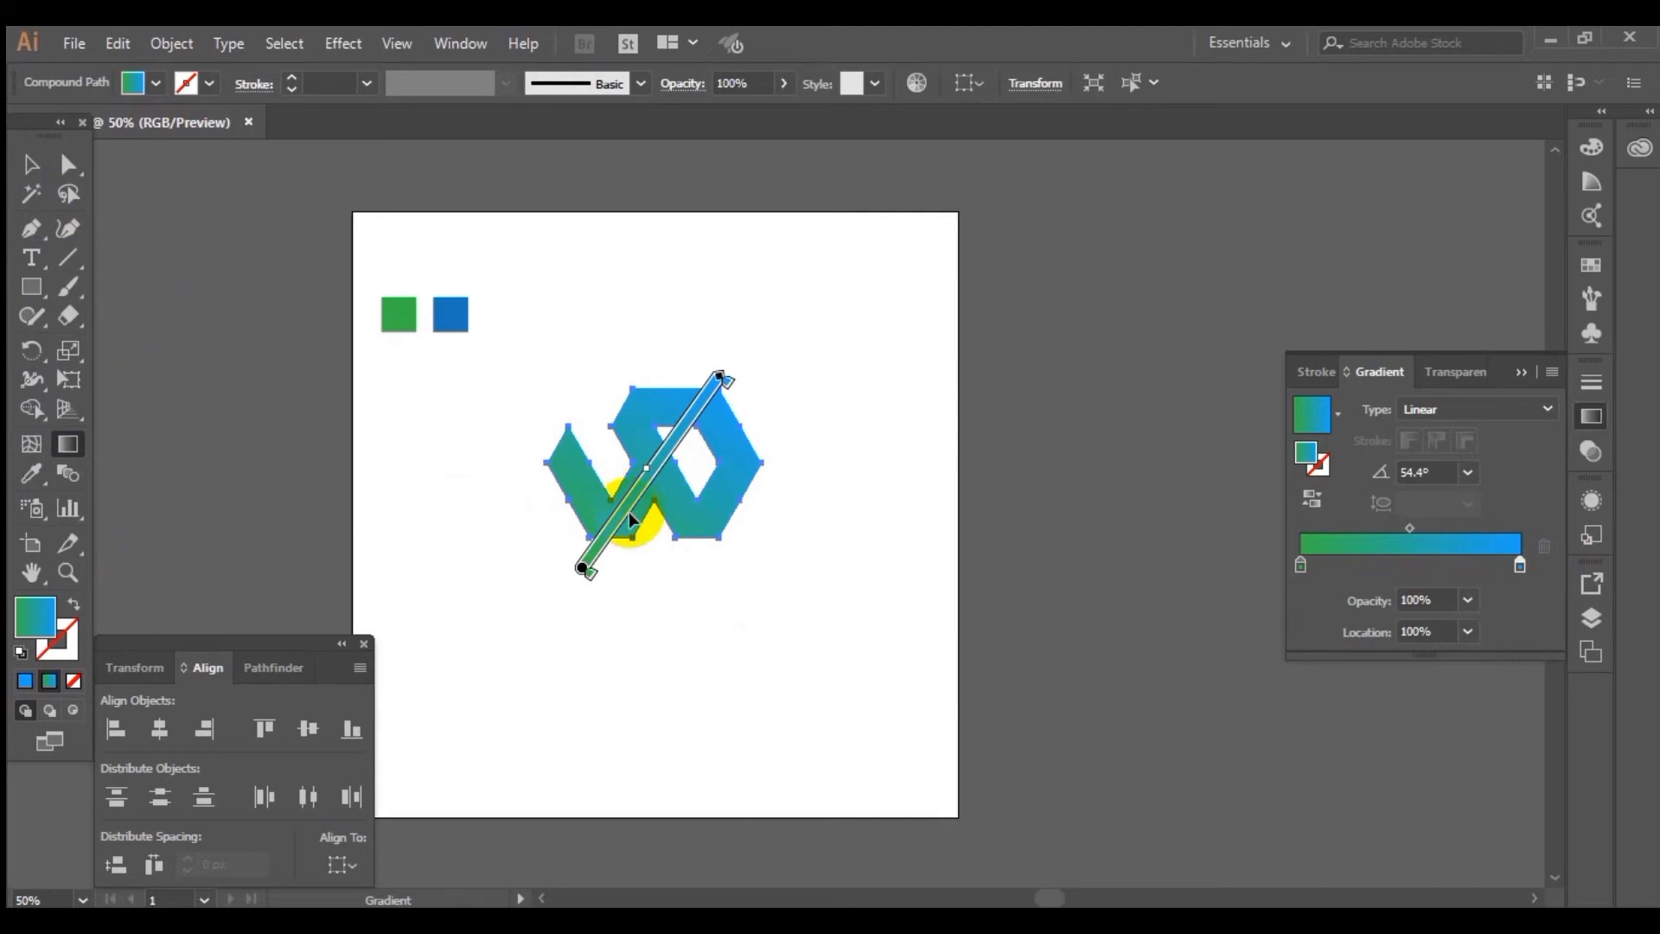
left_click(32, 172)
left_click(418, 464)
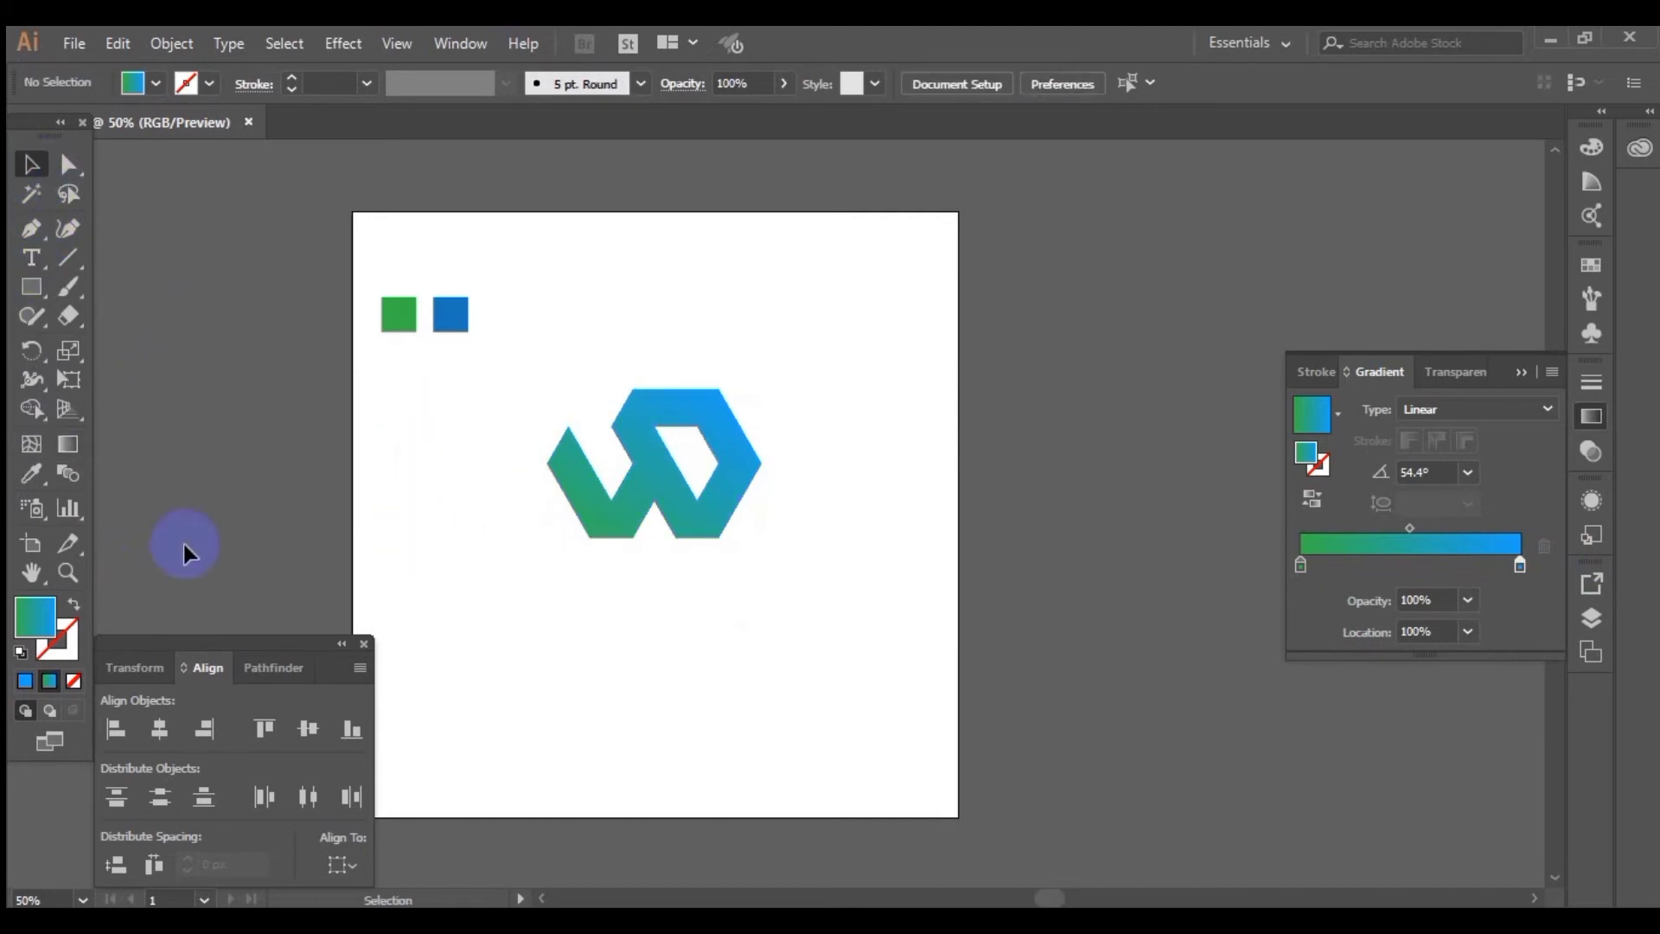
- Add a line of text below the mark reading "COMPNAY NAME", enlarged to about 89 pt
key("t")
left_click(519, 605)
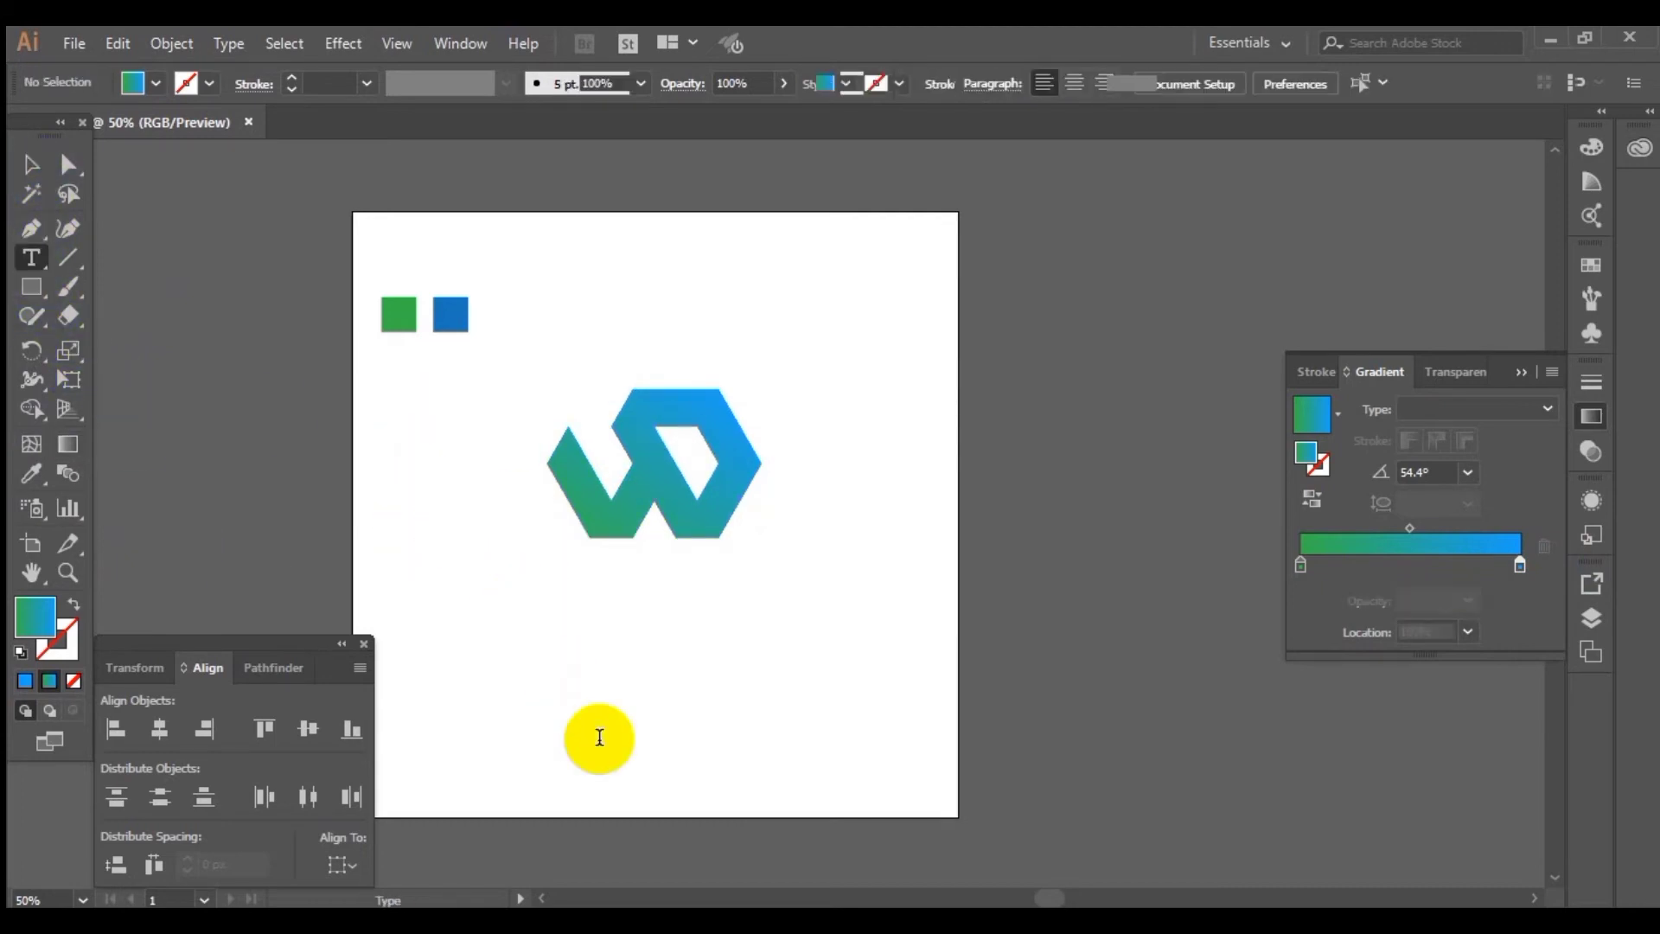
left_click(32, 166)
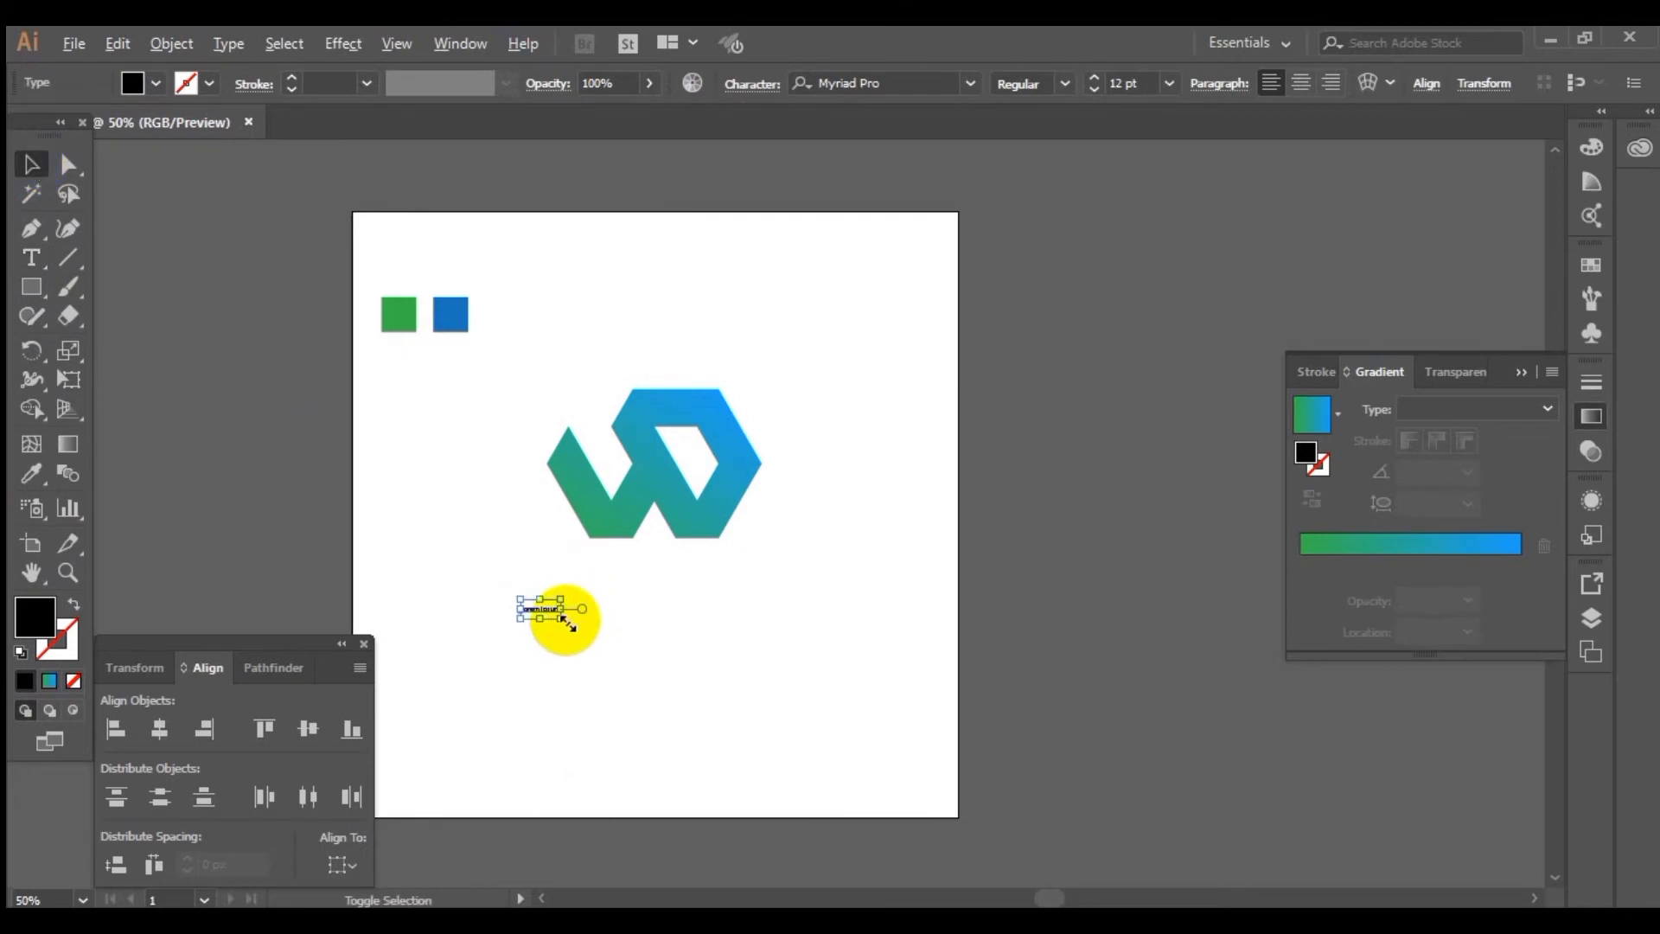
left_click_drag(564, 621, 731, 640)
double_click(731, 640)
key("ctrl+a")
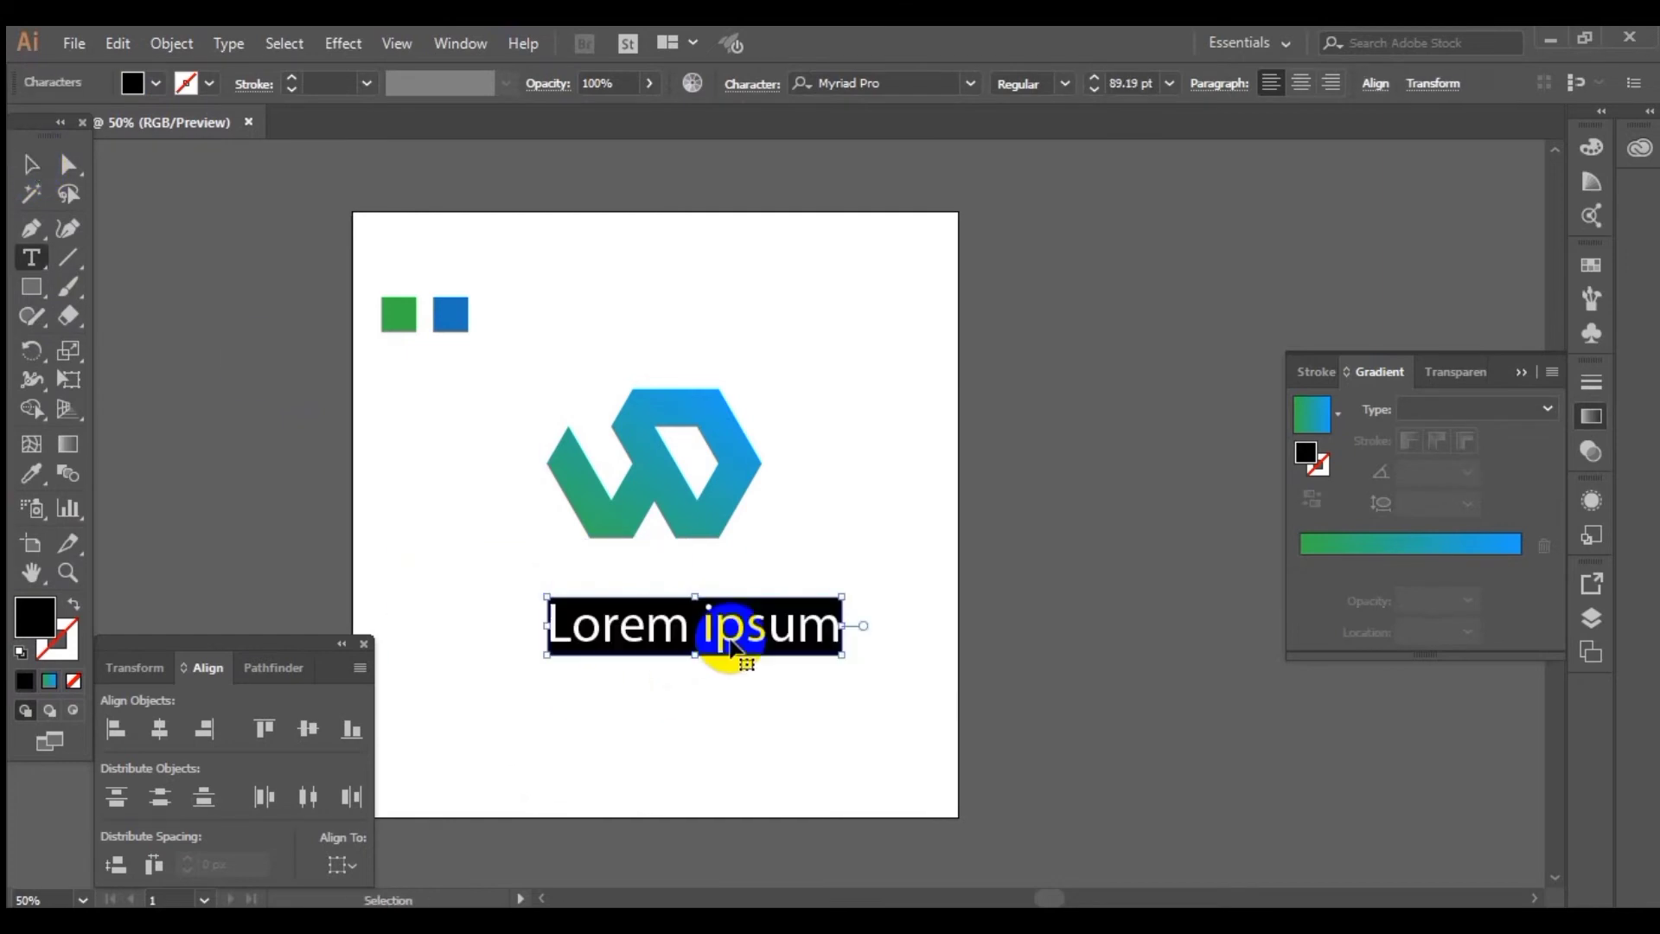
type("COM")
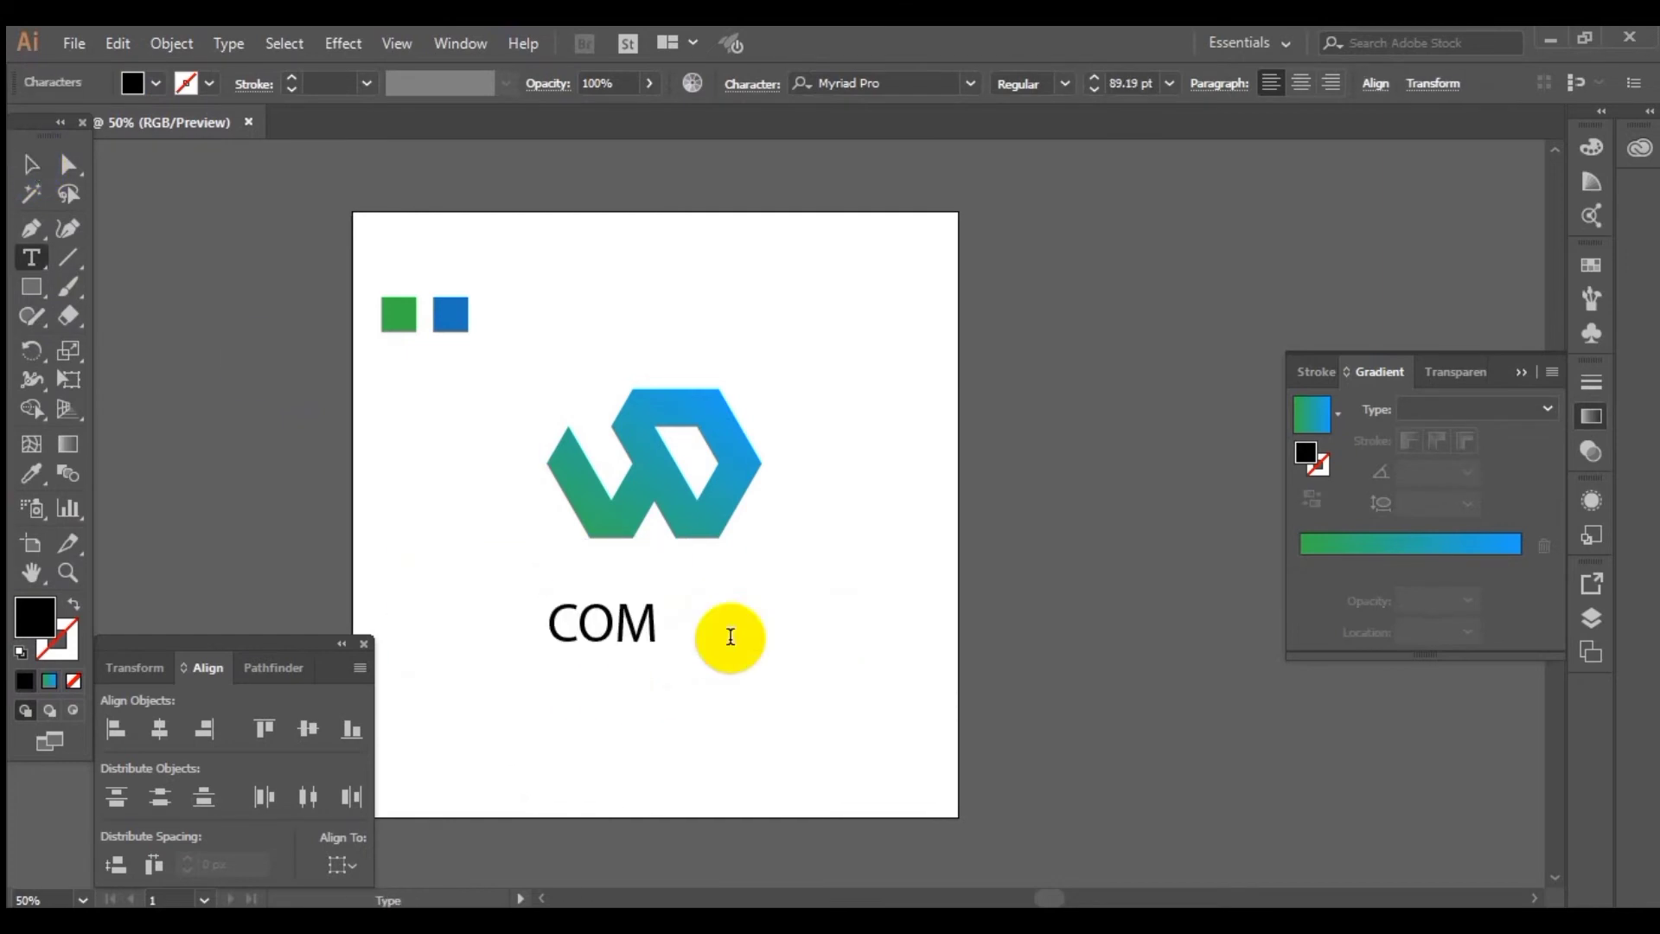
type("PNAY NAME")
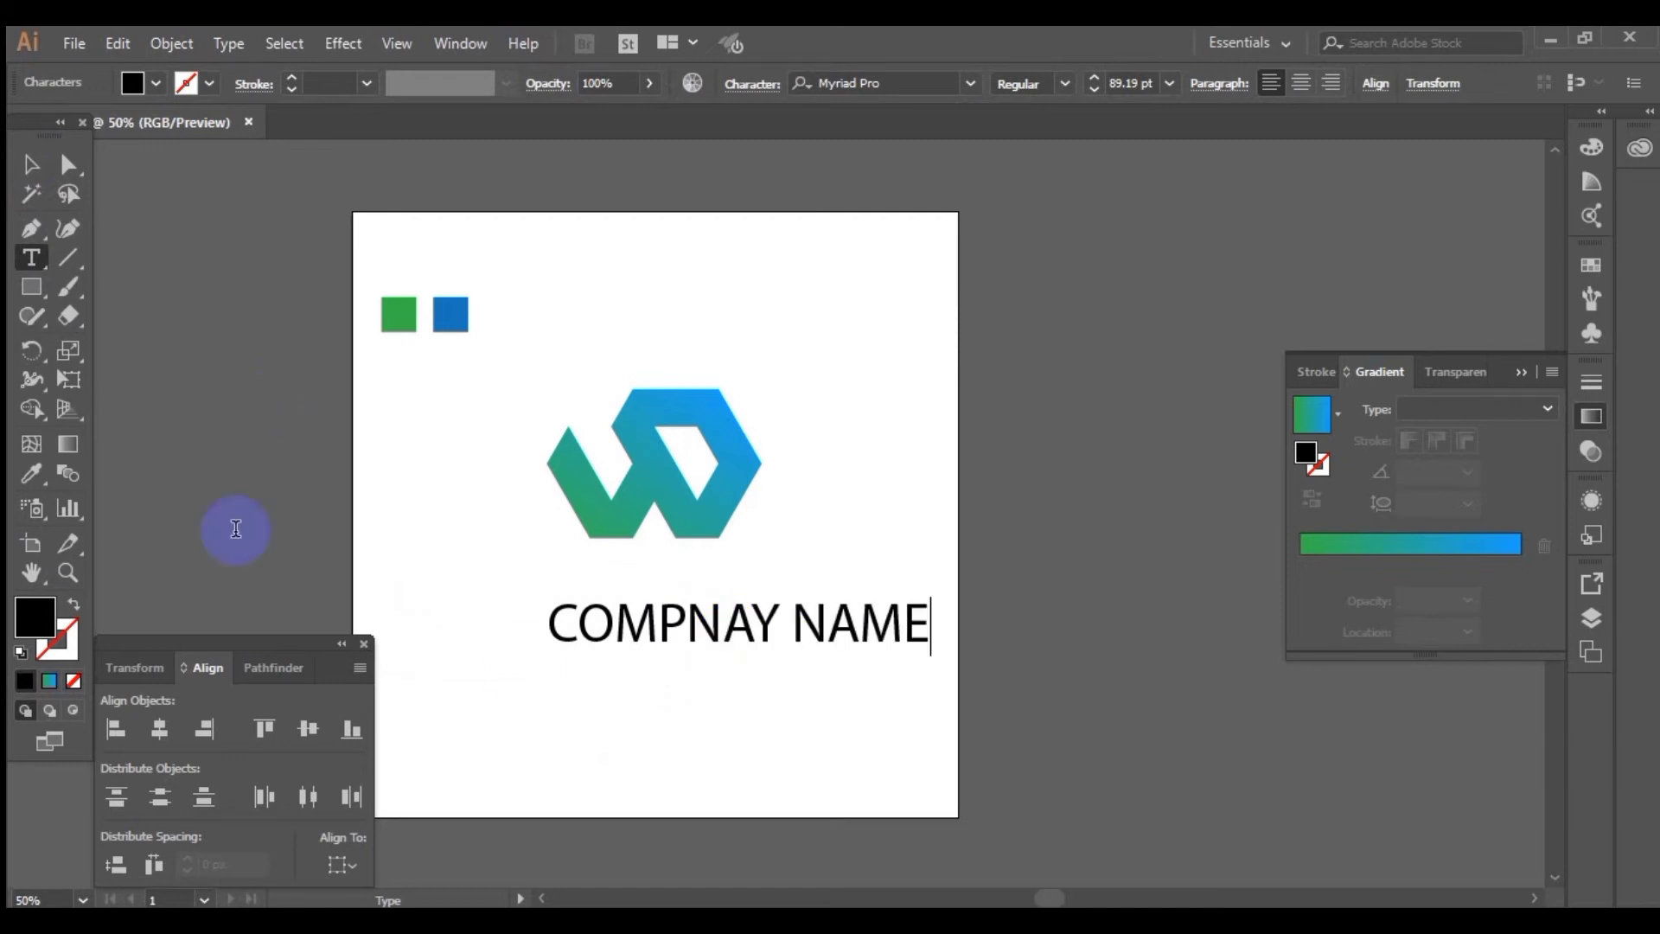
left_click(30, 164)
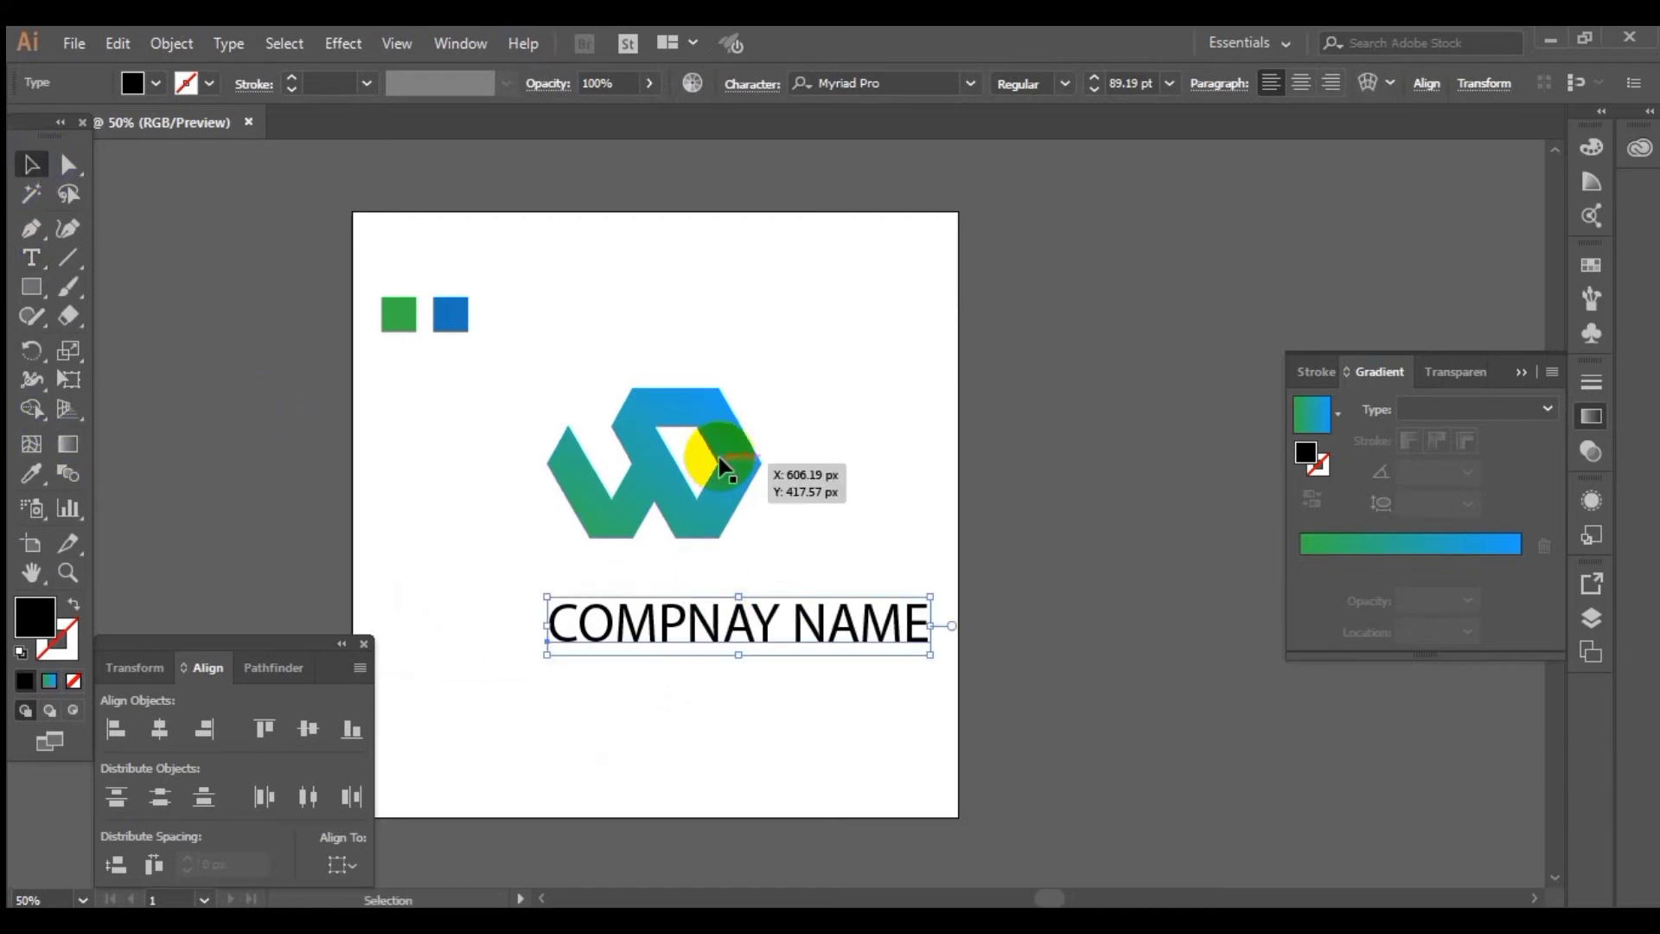
- Set the company name's font to Montserrat SemiBold
left_click(661, 692)
left_click(692, 609)
left_click(854, 84)
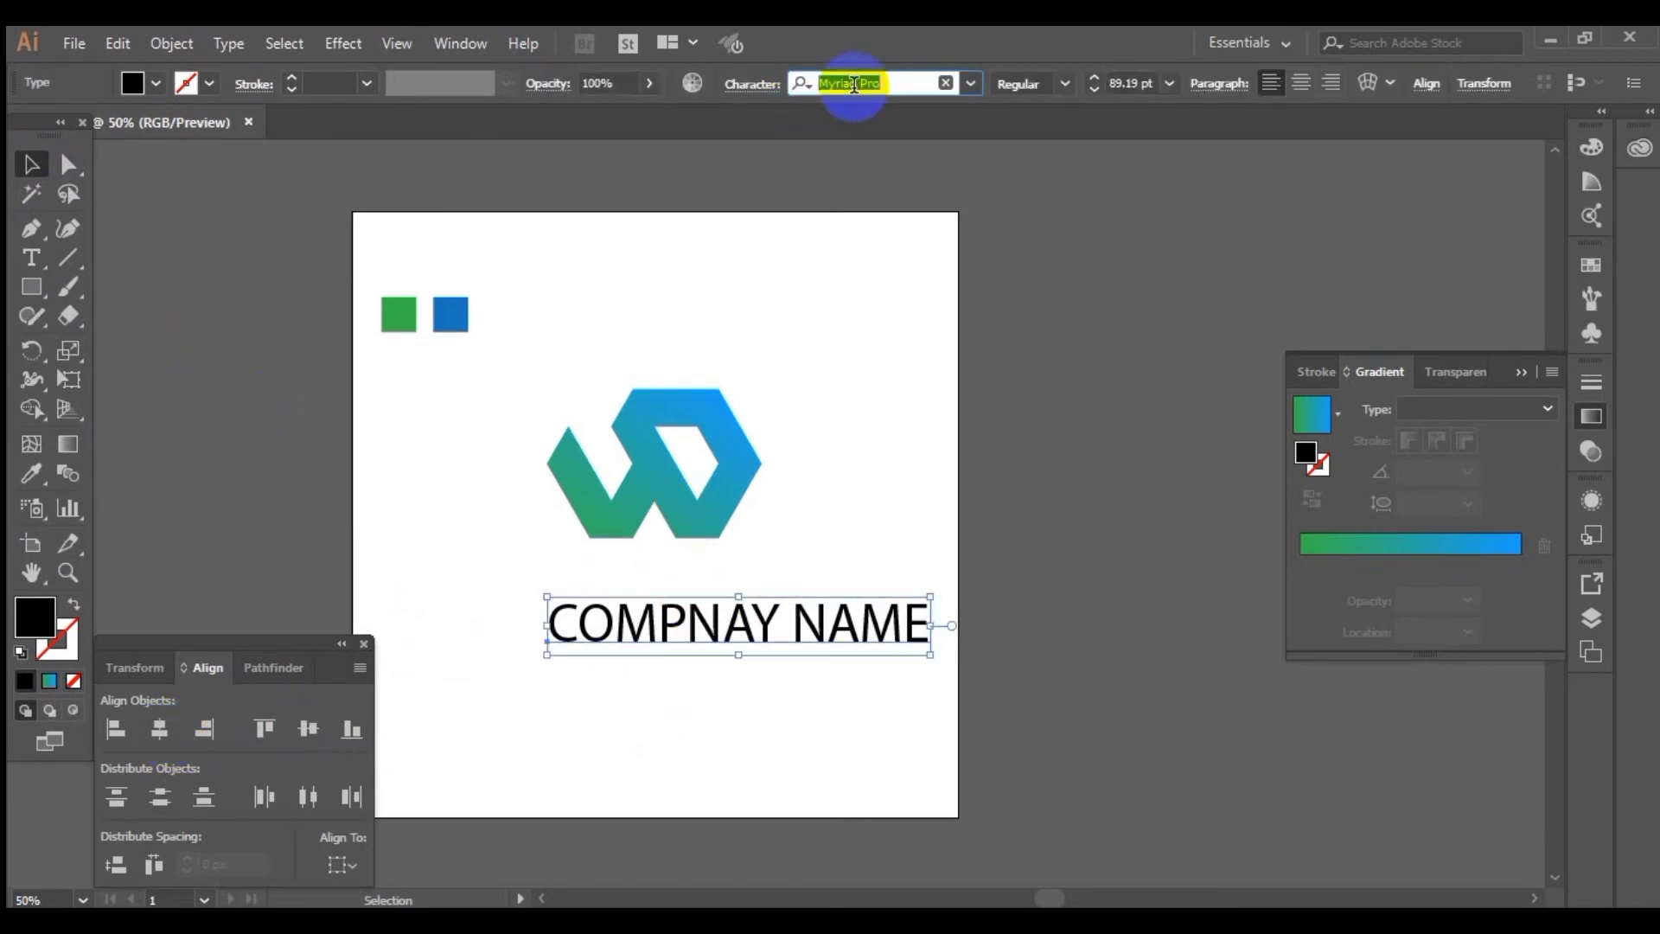
type("MON")
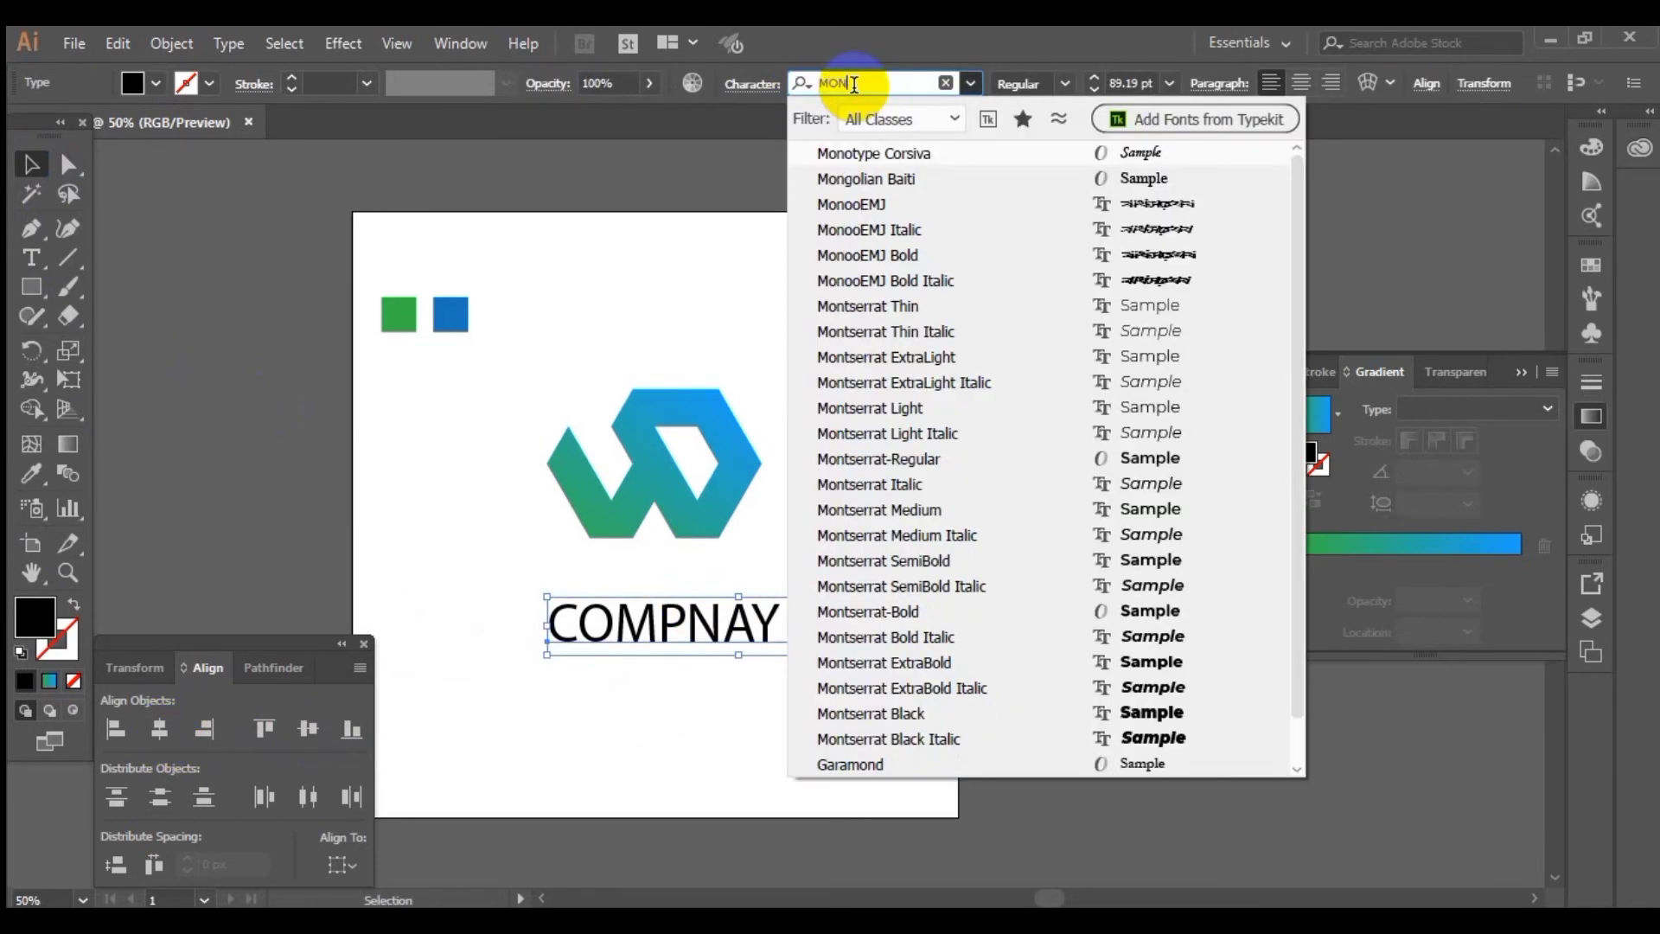
type("T")
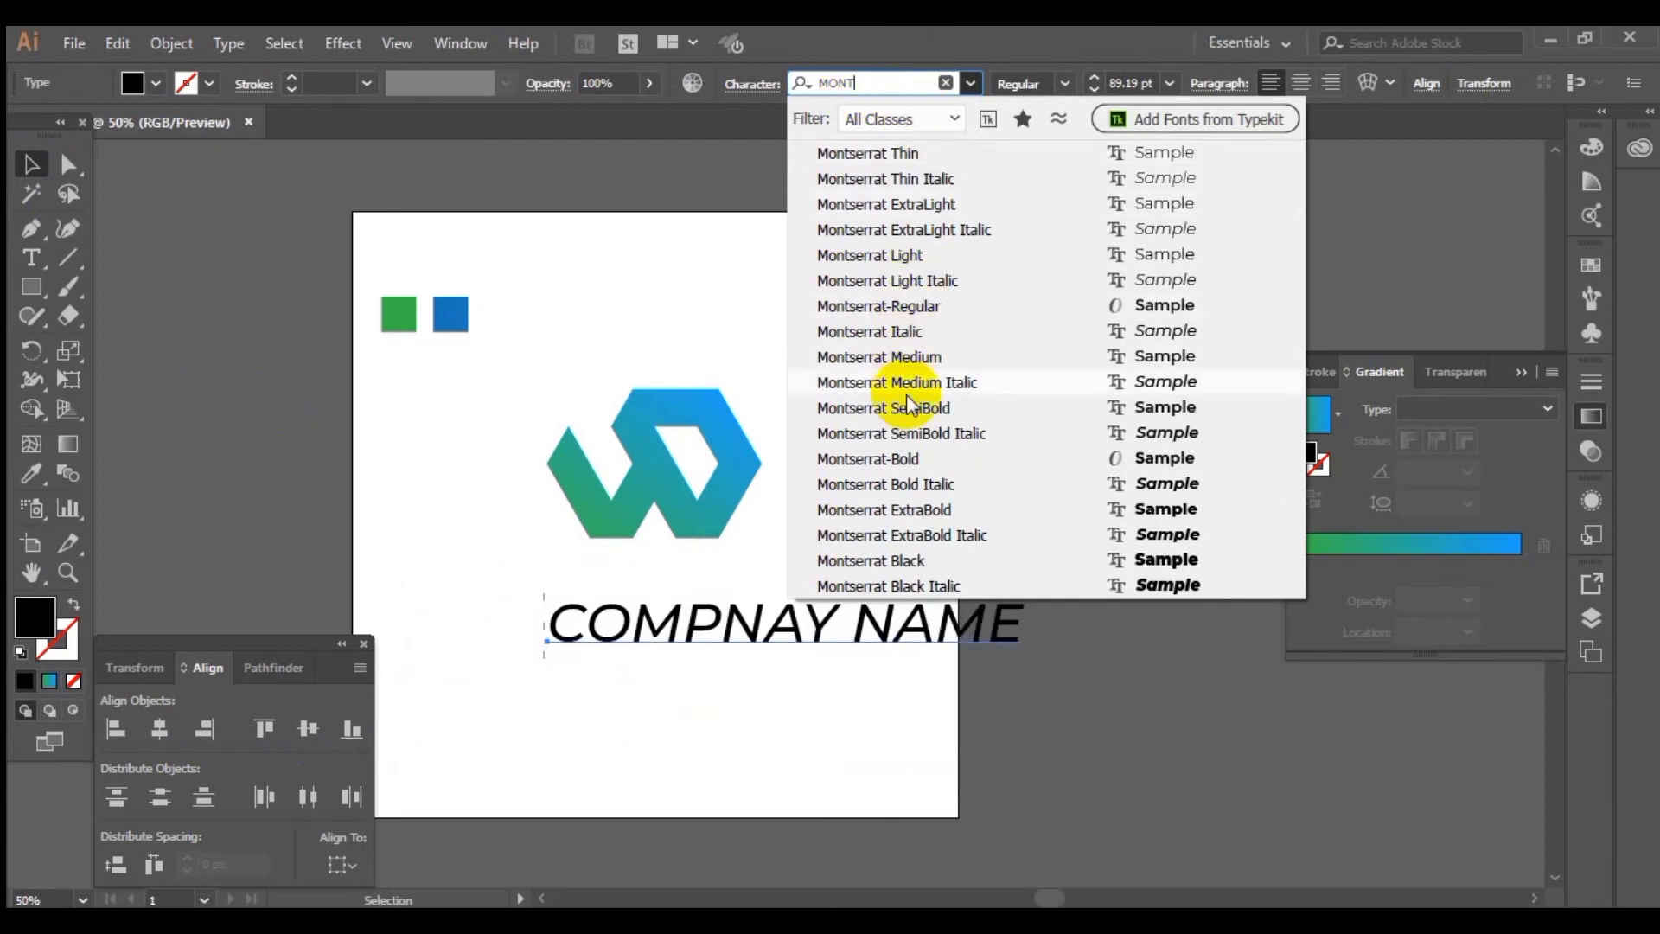
left_click(910, 409)
- Scale the company name down to about 75 pt and centre it horizontally with the mark directly above it
mouse_move(865, 671)
left_mouse_down()
mouse_move(724, 648)
mouse_move(714, 675)
mouse_move(845, 678)
mouse_move(841, 663)
left_mouse_up()
left_click_drag(734, 550, 719, 703)
left_click(615, 667, "shift")
left_click(164, 728)
- Duplicate the company name directly below itself and replace the copy's text with "SLOGAN HERE"
left_click(759, 711)
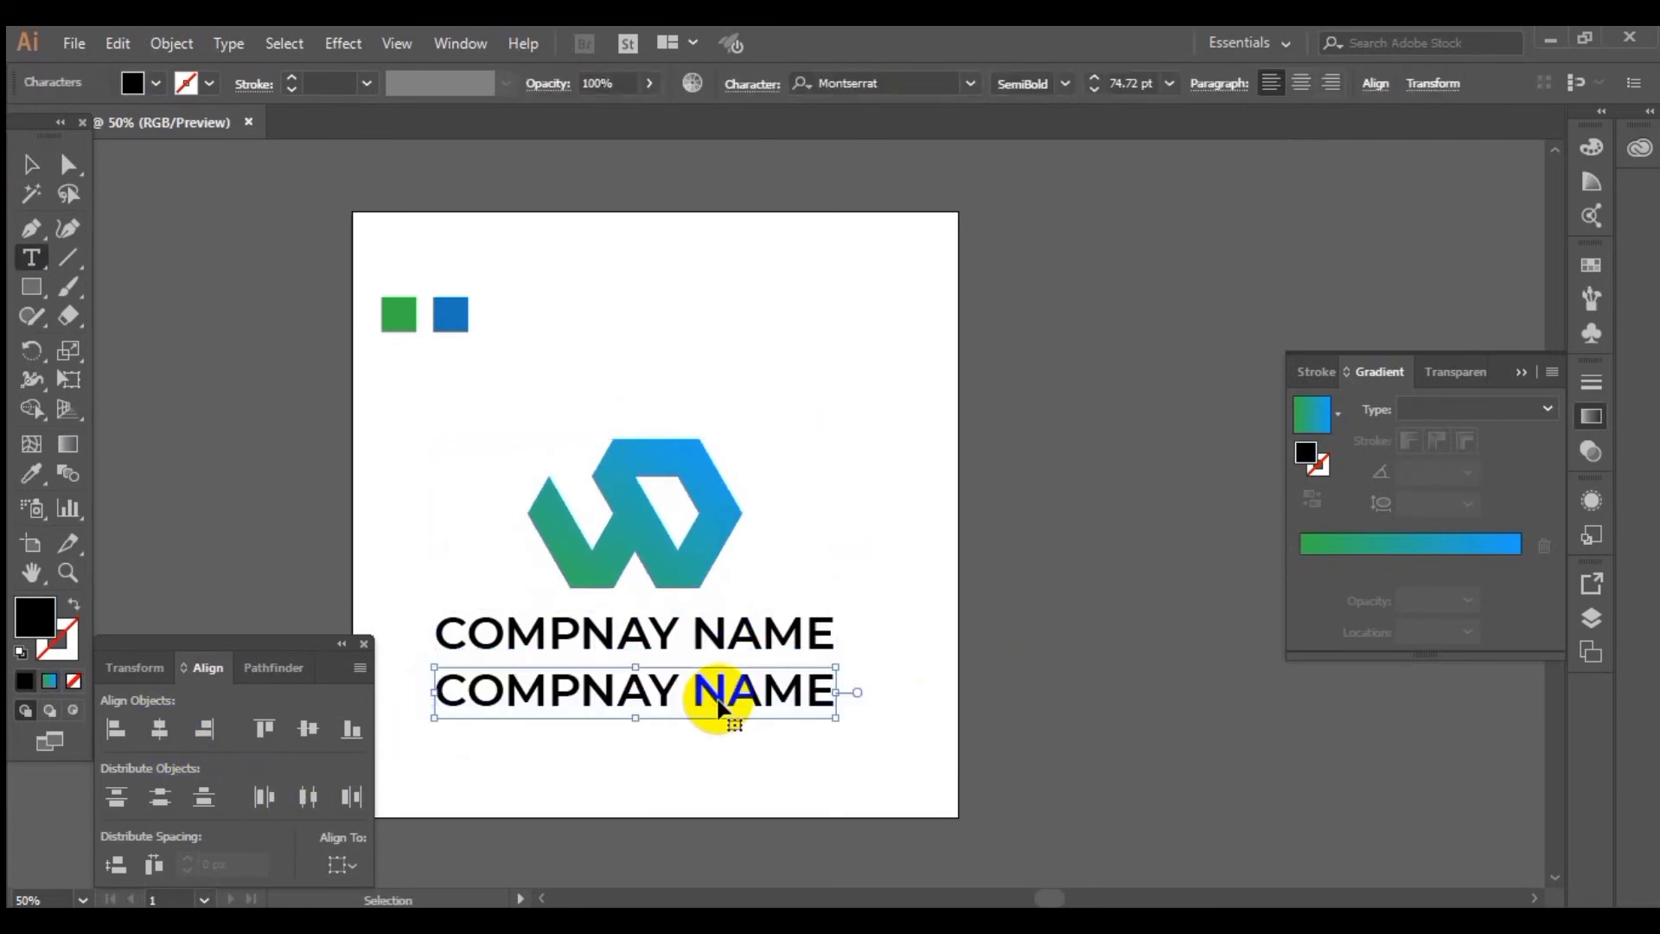
triple_click(719, 701)
type("SL")
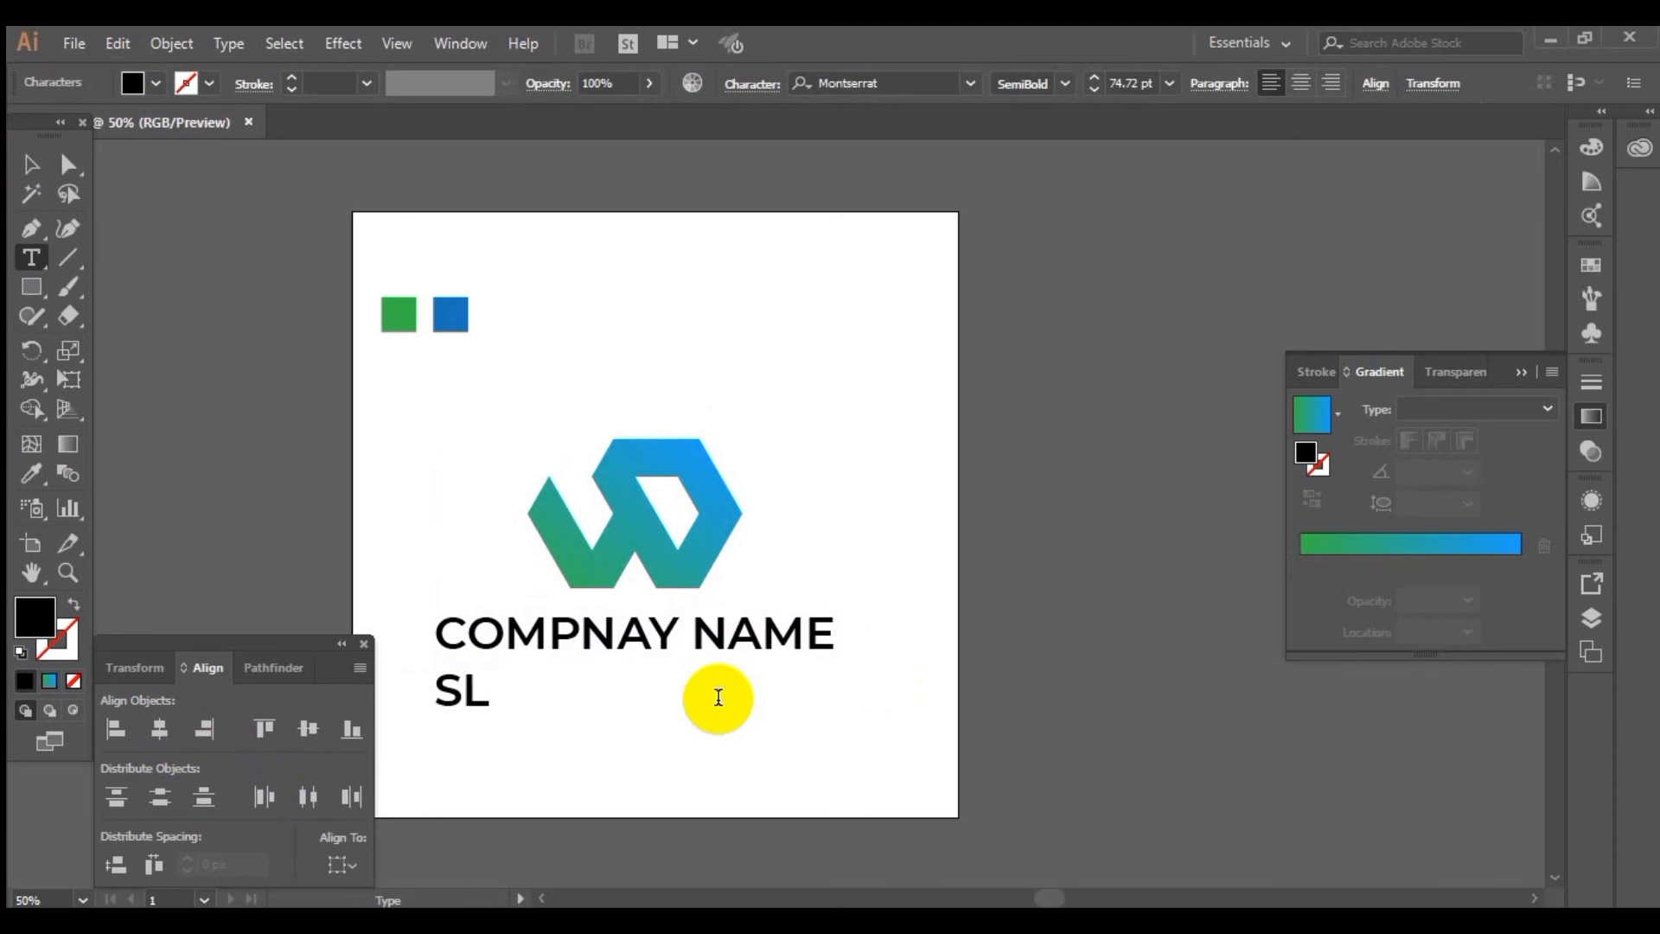
type("OGAN HERE")
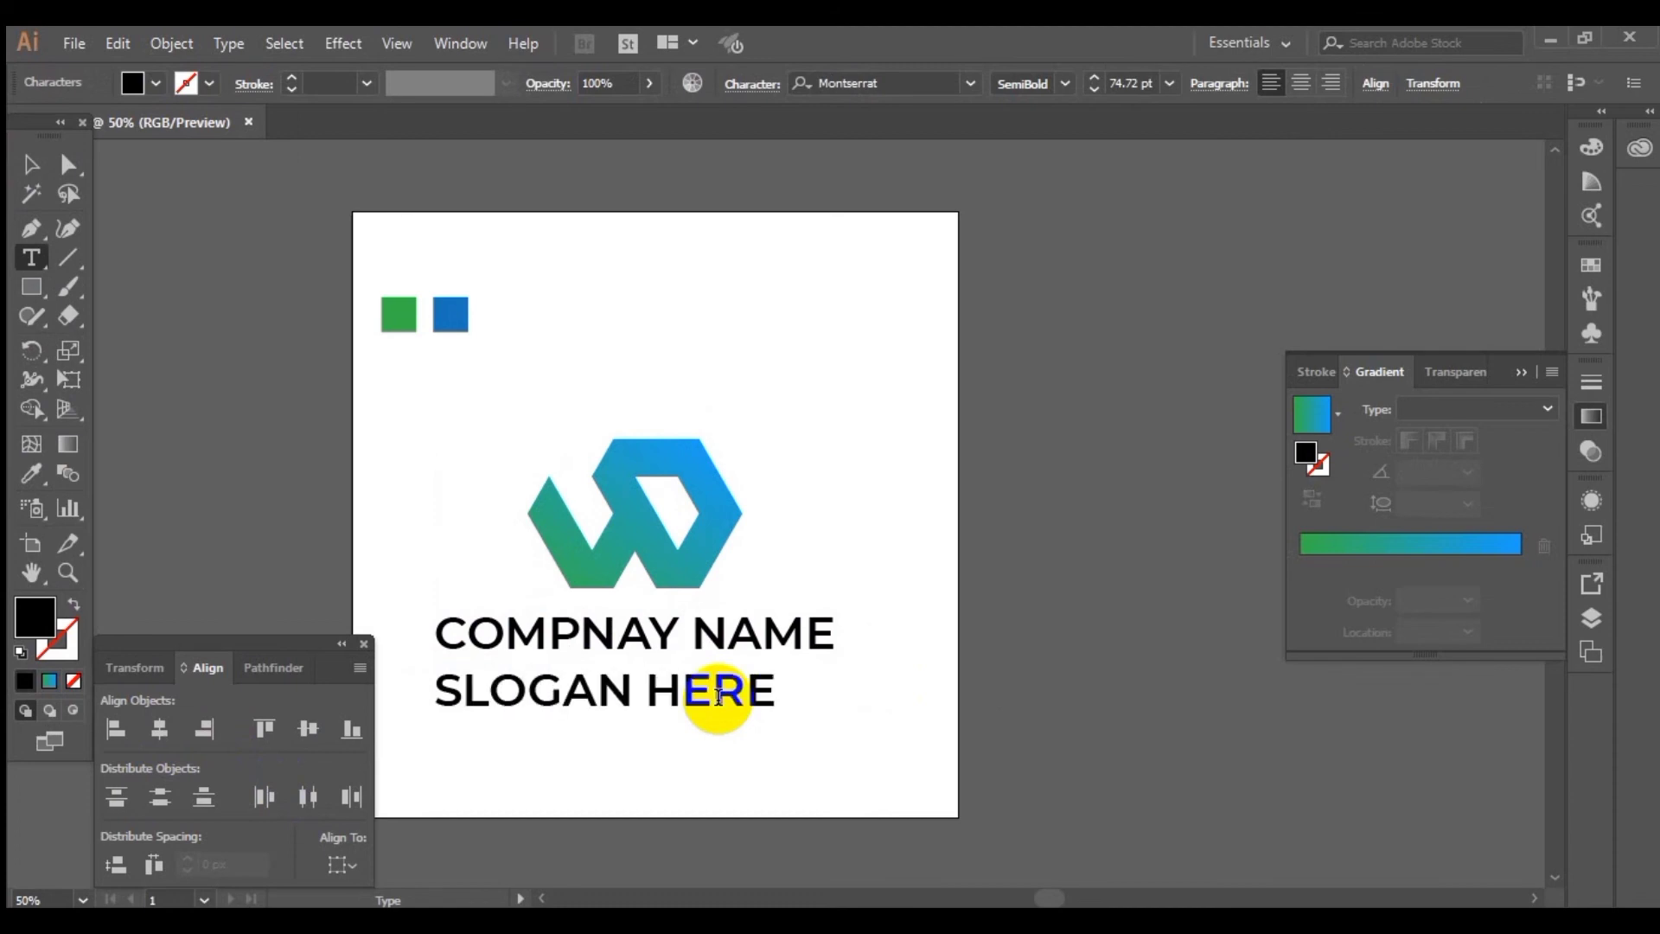
- Space out the slogan by inserting a space between the letters of both words
left_click(443, 692)
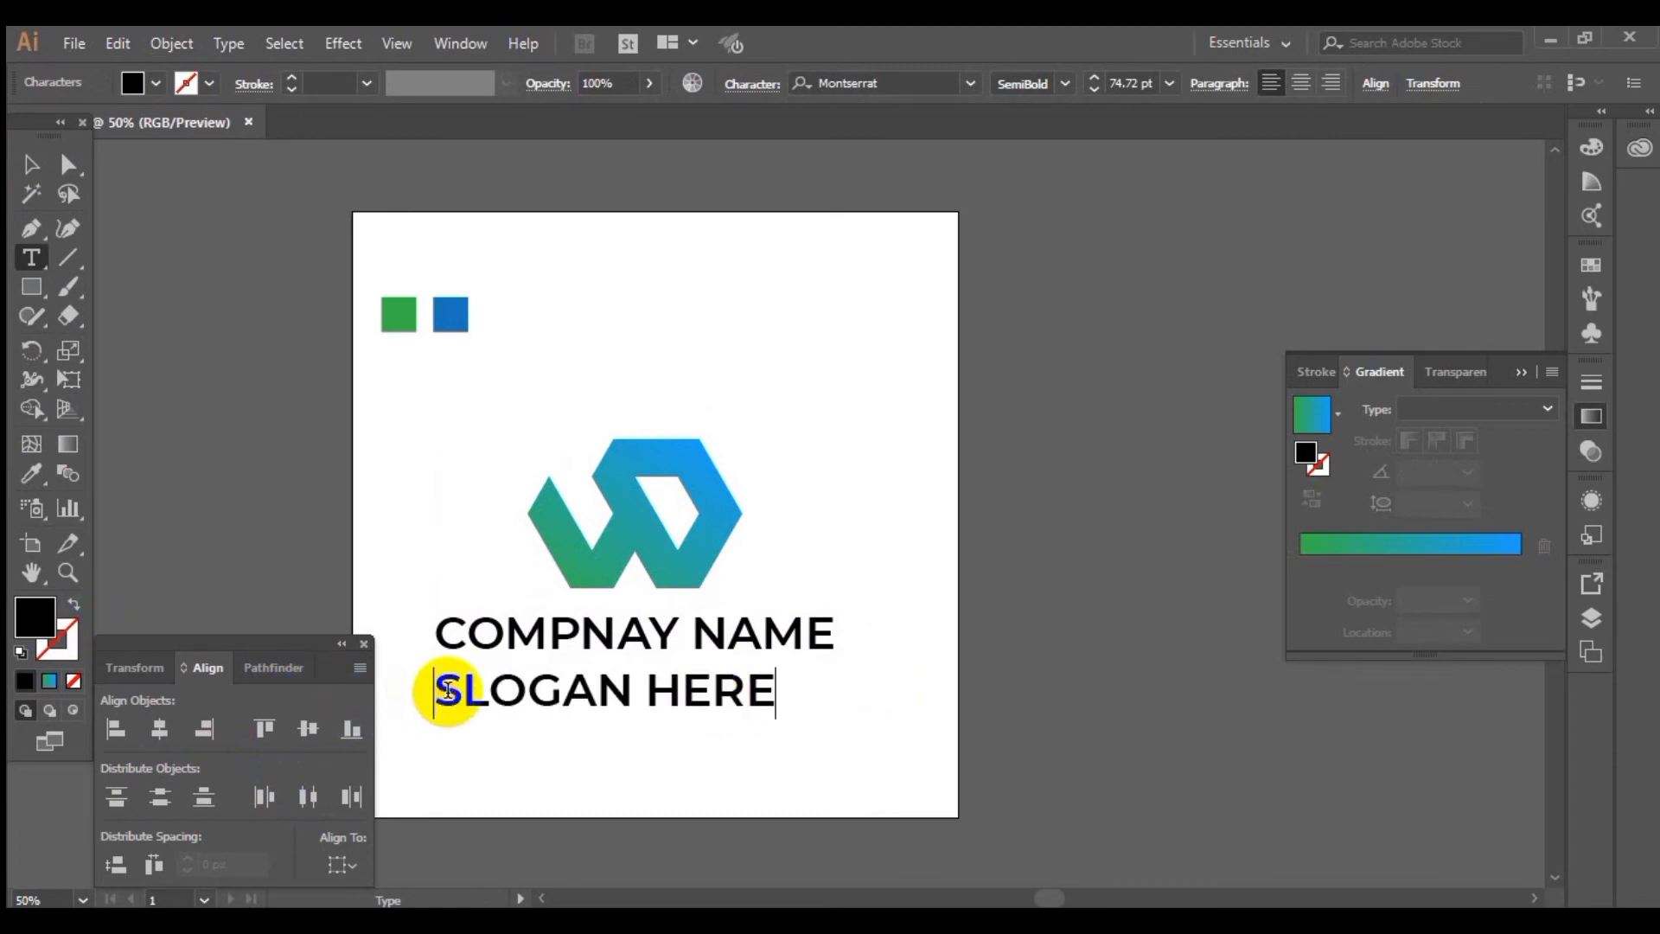
key("Right")
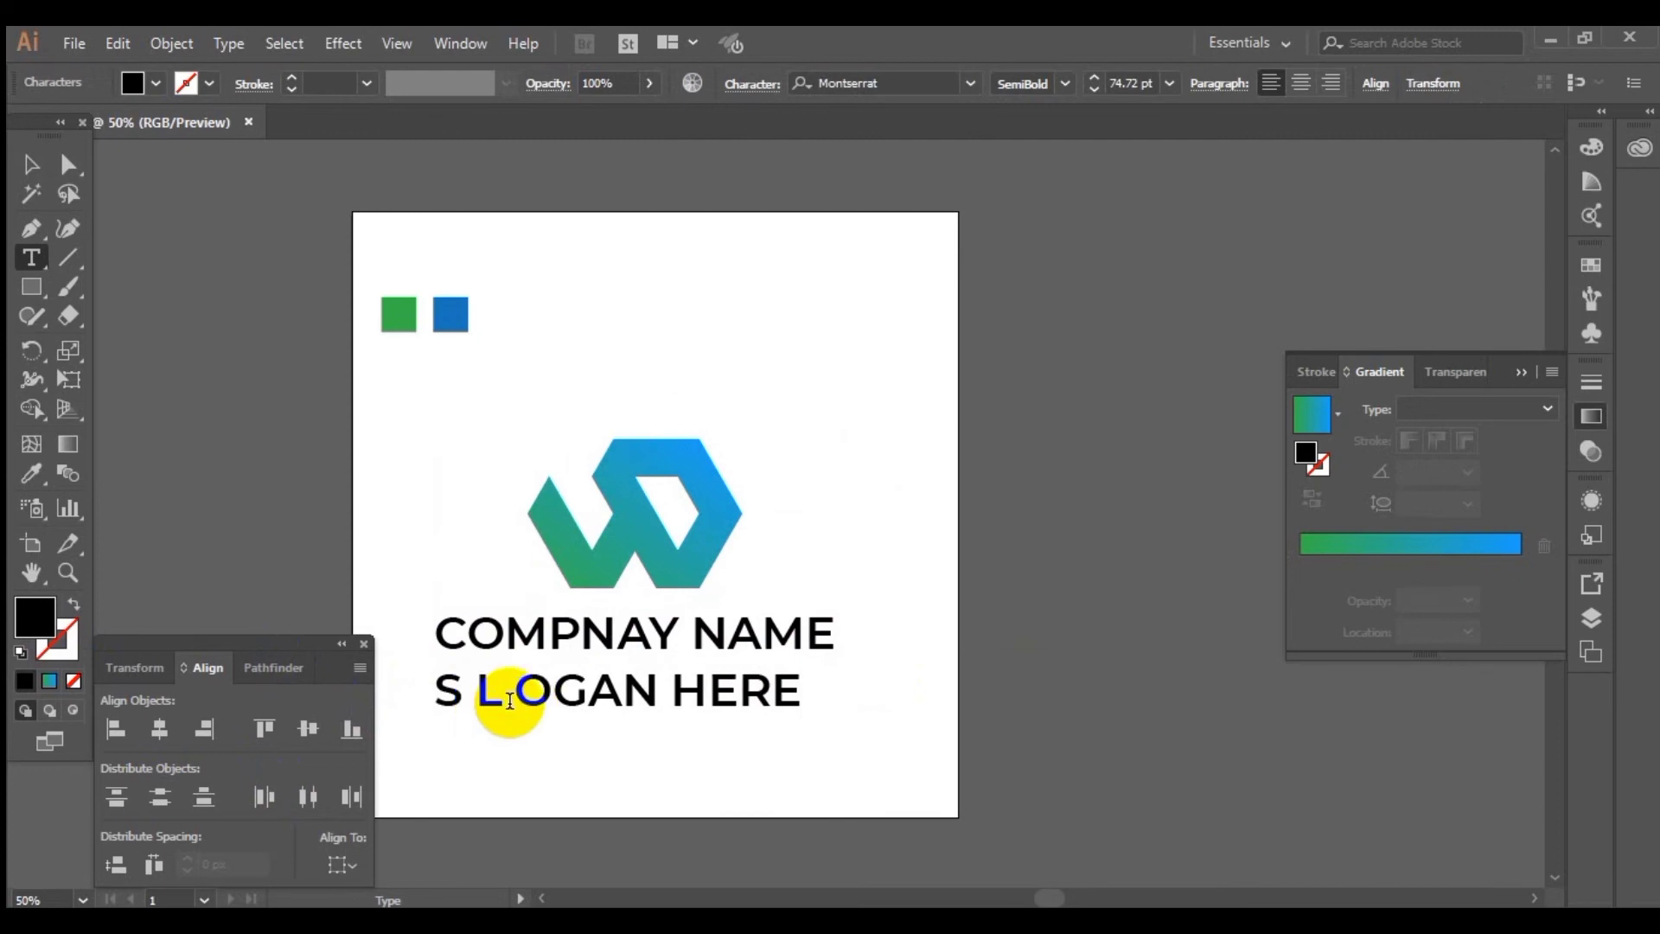
key("Right")
key("Right")
key("Right")
key("Right")
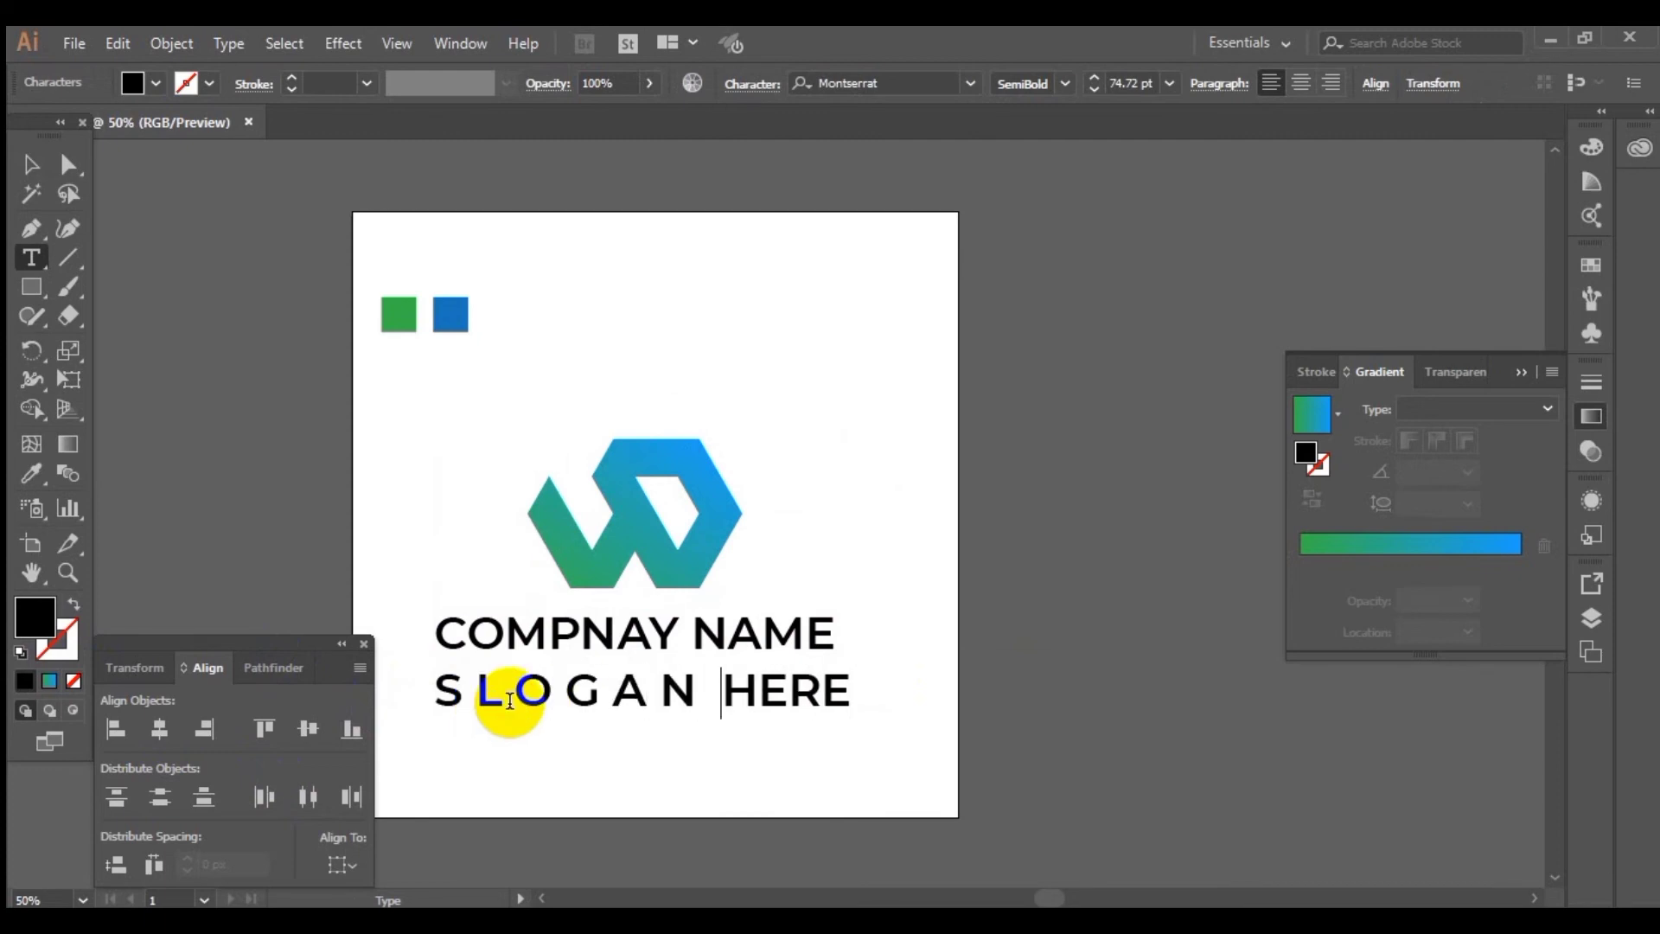
key("Right")
key("Right")
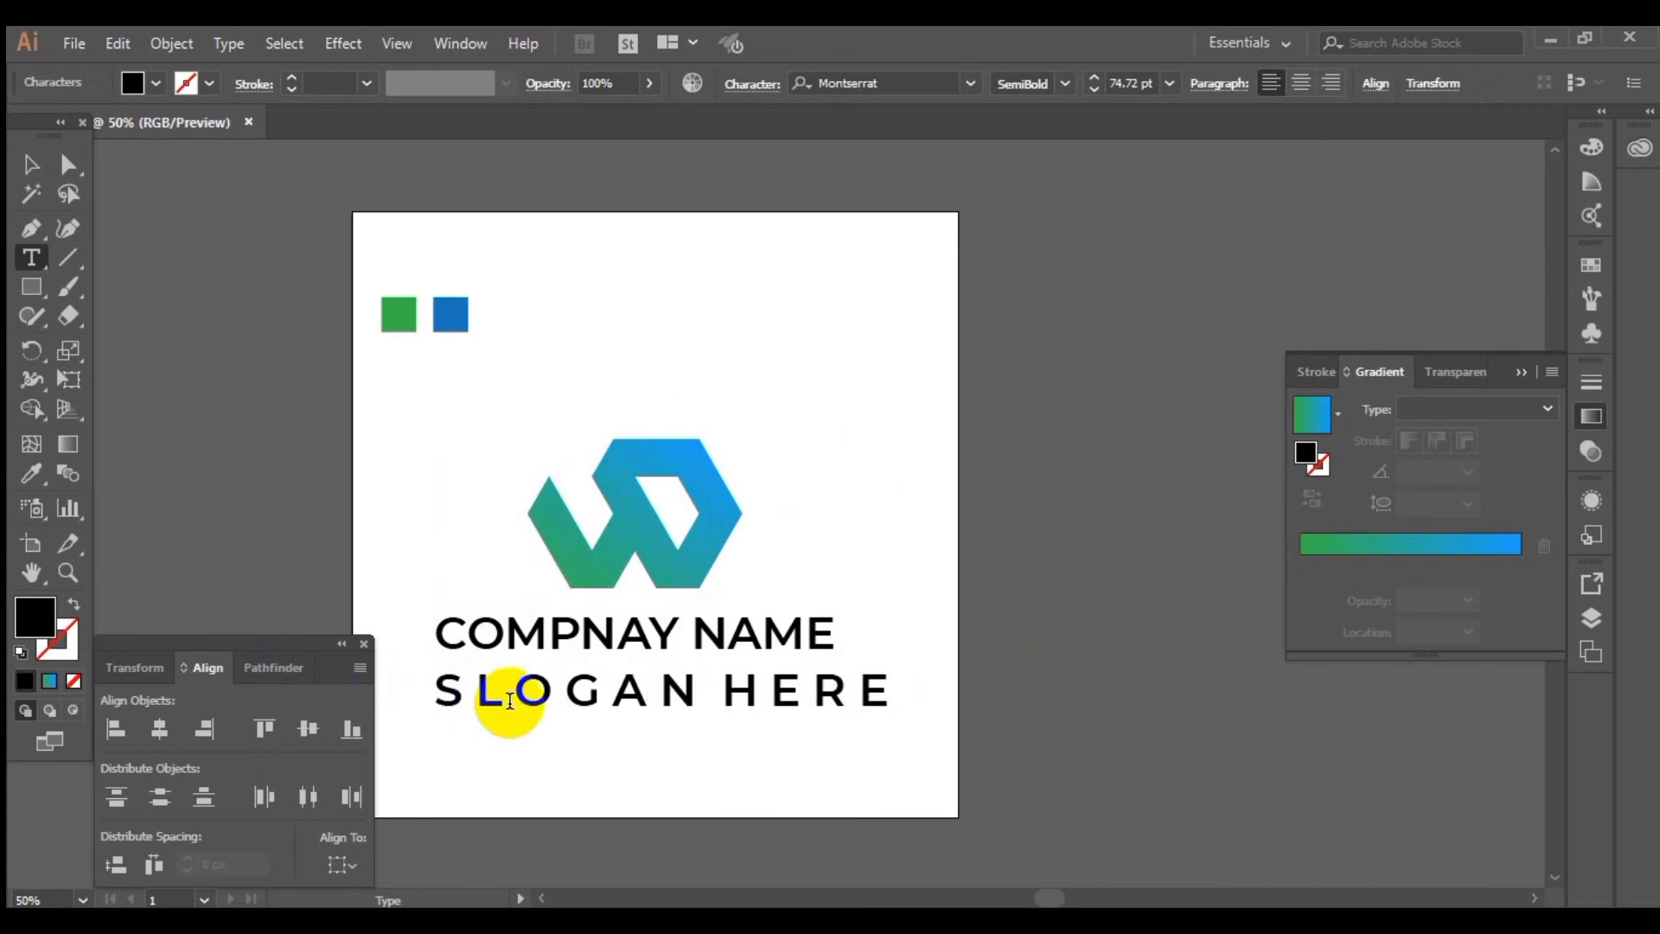
- Scale the slogan down to about 46 pt close beneath the company name and centre the two lines horizontally
left_click(30, 165)
left_click_drag(889, 711, 781, 696)
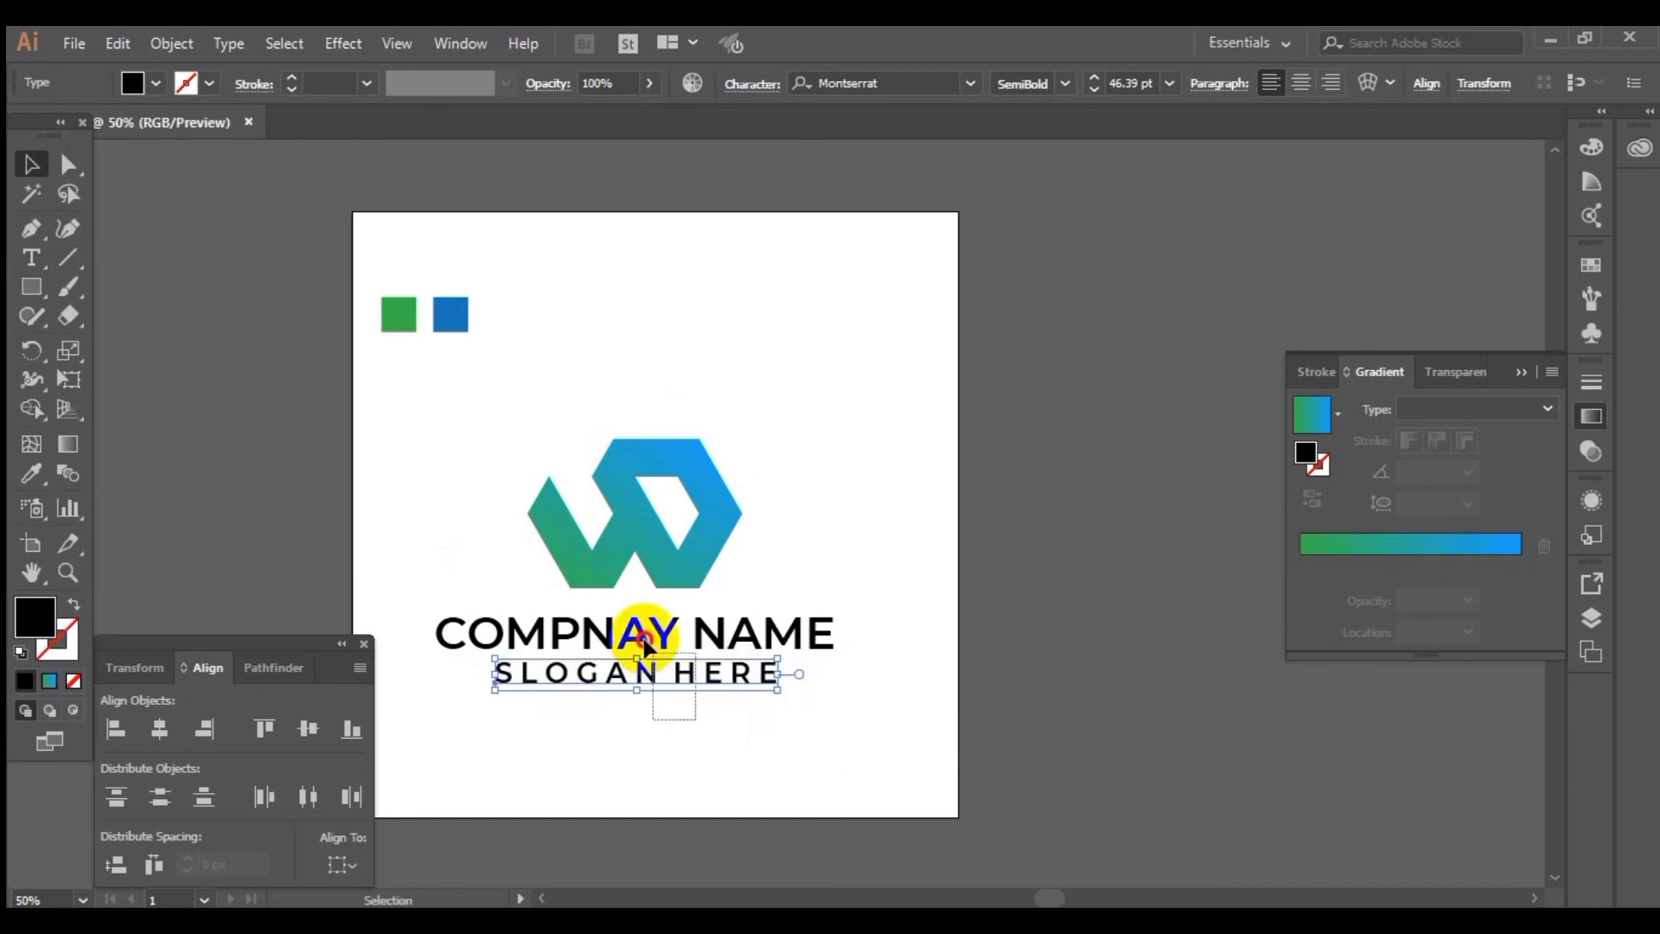
left_click(647, 640, "shift")
left_click(160, 729)
left_click(647, 721)
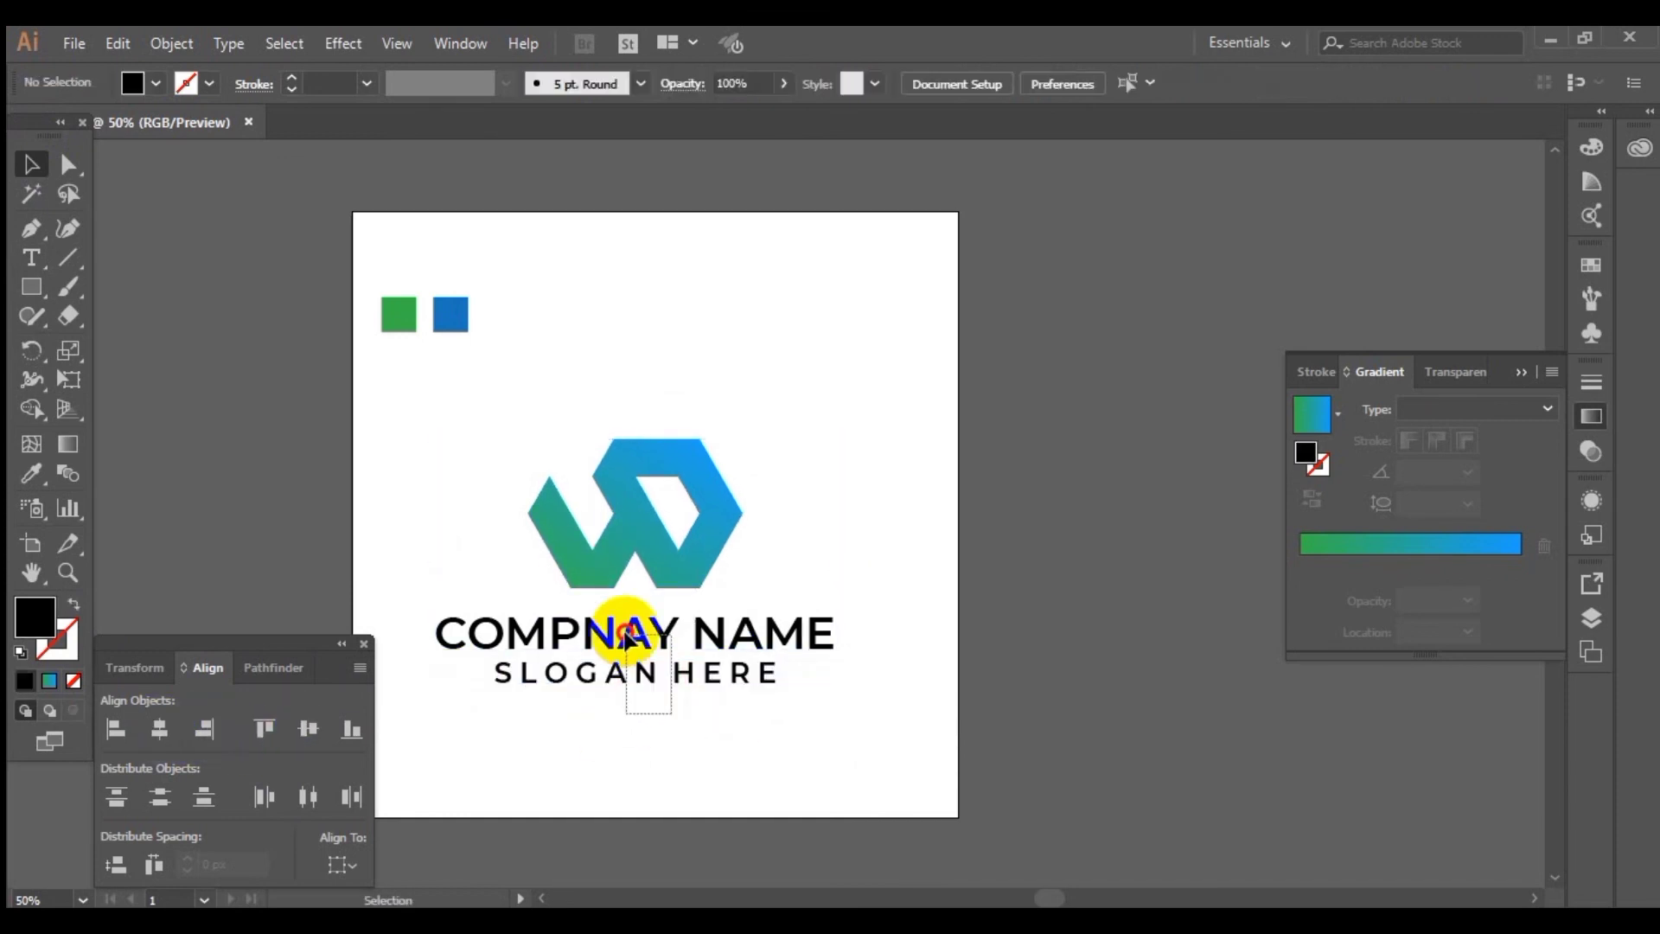
- Nudge the company name and slogan together slightly up towards the mark
left_click_drag(626, 635, 626, 635)
key("Up")
key("Up")
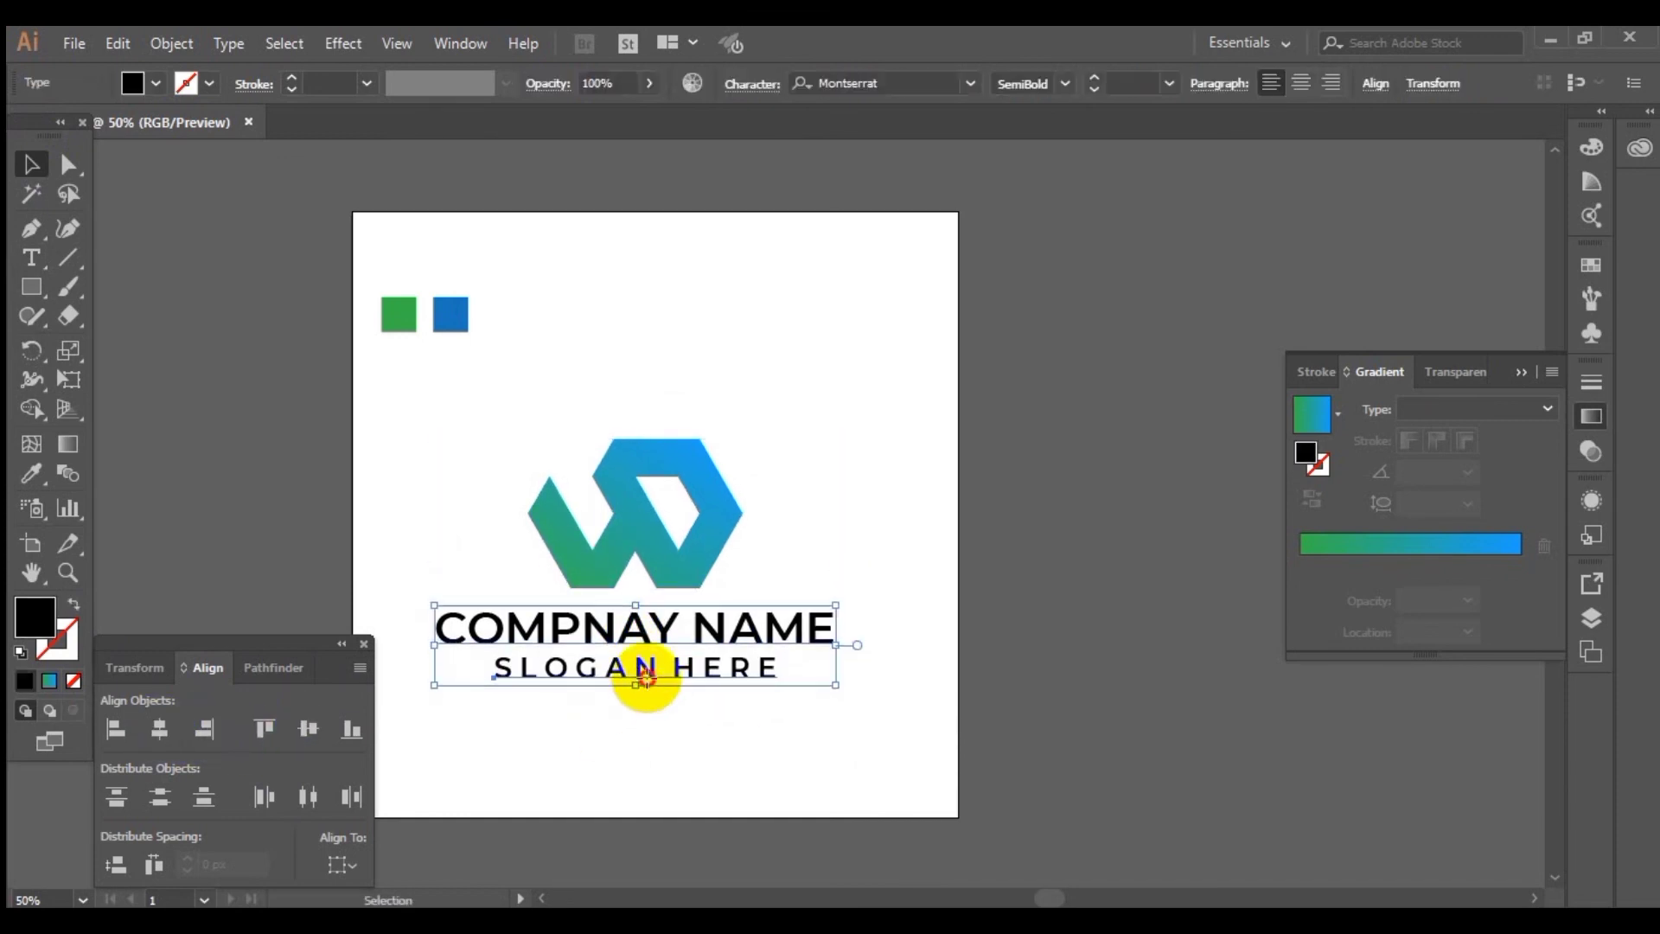
left_click(679, 723)
- Scale the company name and slogan down slightly together and centre both lines horizontally with the mark
left_click(667, 680)
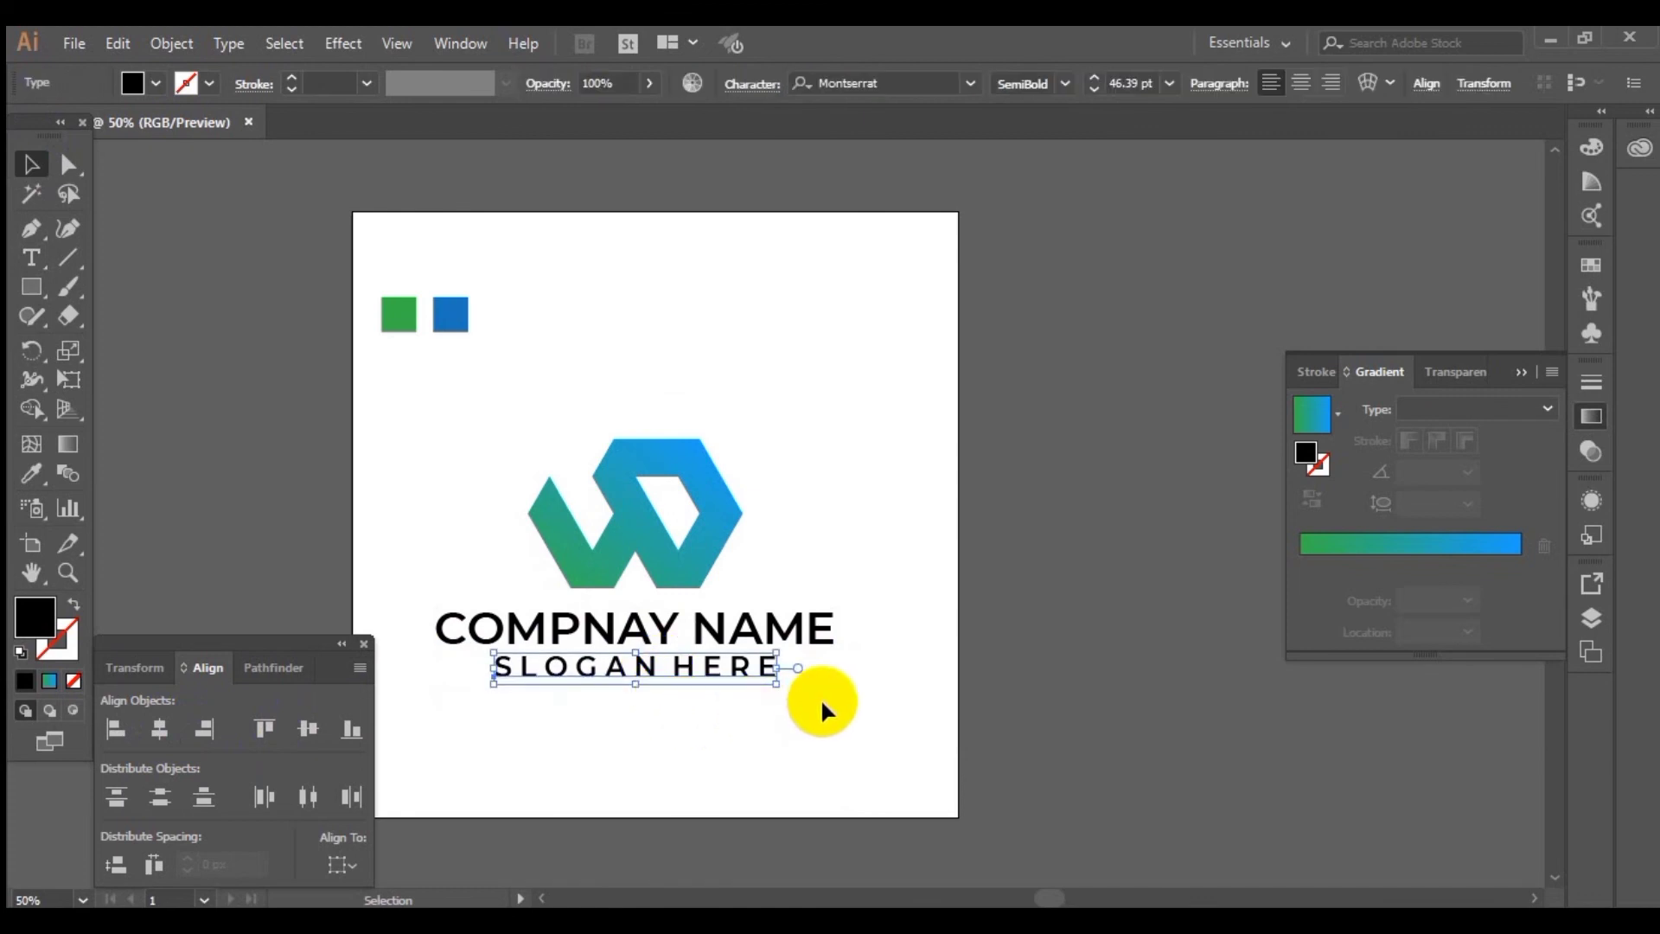
left_click(741, 630, "shift")
left_click_drag(836, 686, 823, 683)
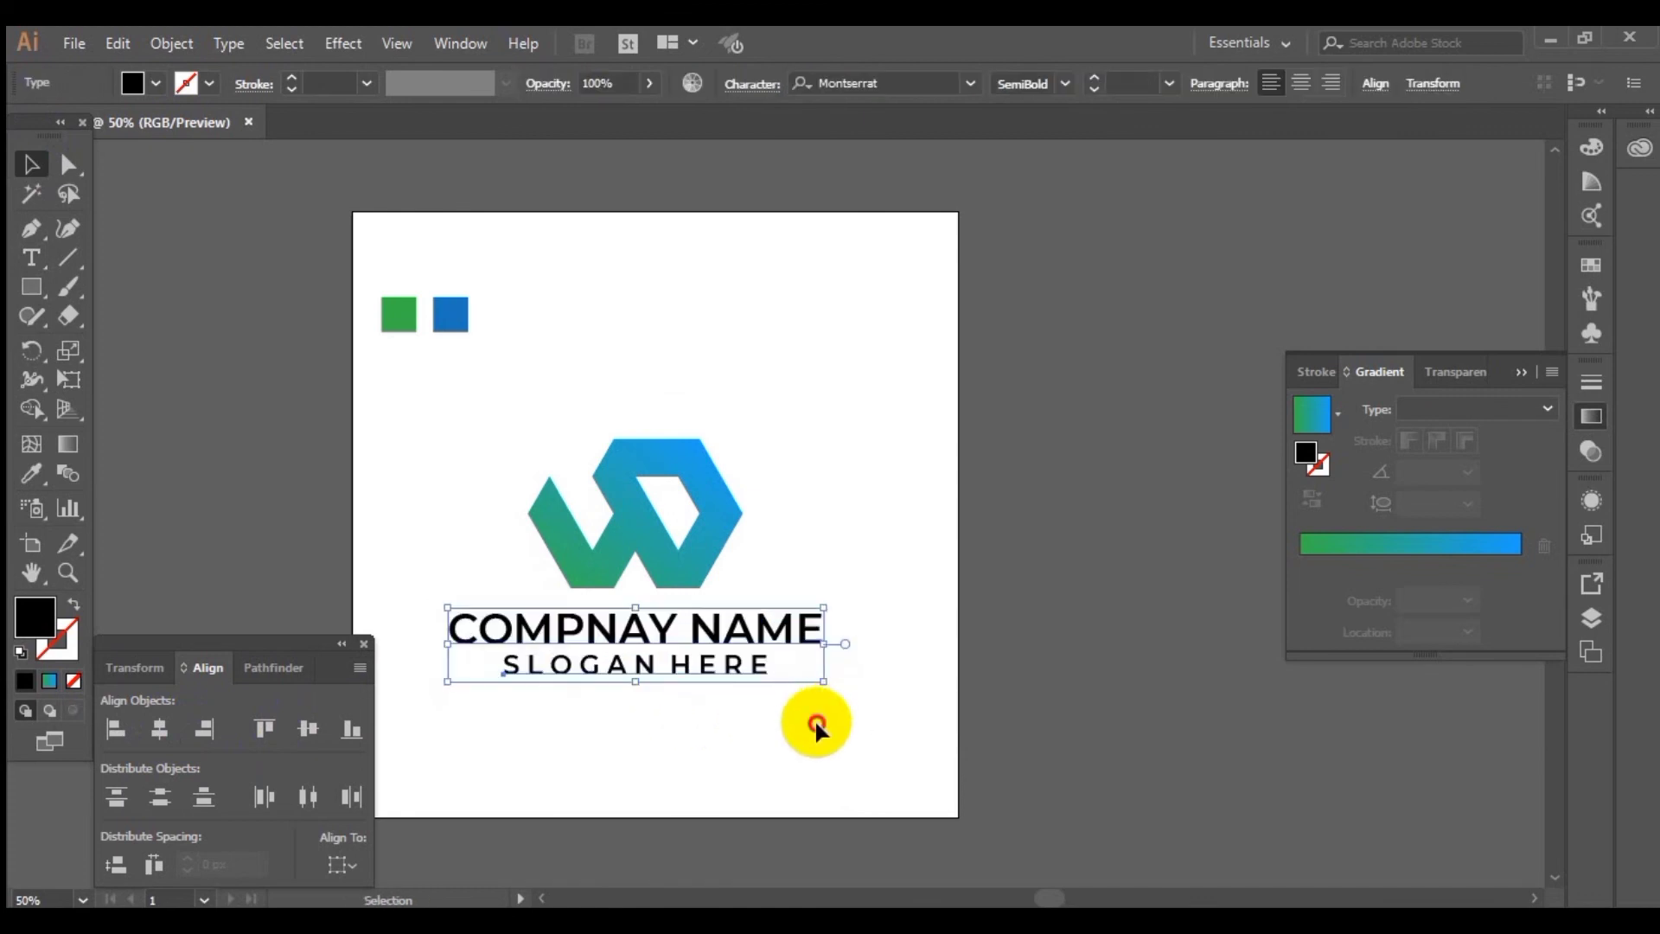
left_click(816, 723)
left_click_drag(698, 716, 601, 520)
left_click(158, 734)
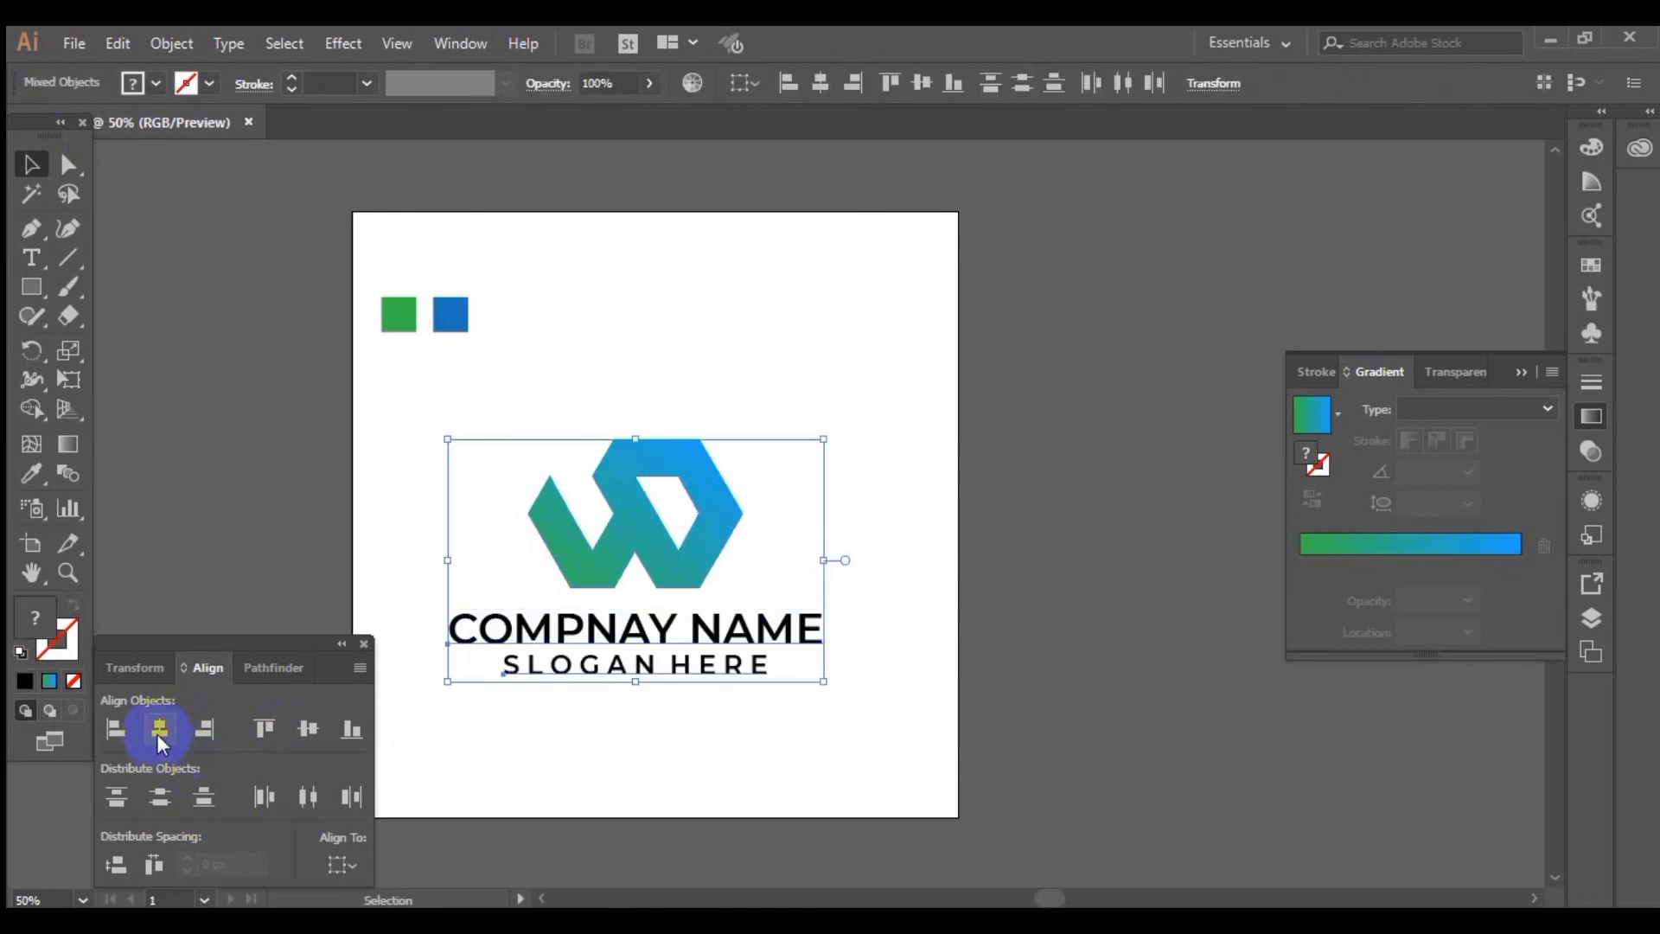
left_click(704, 753)
- Group the mark with both text lines and centre the group horizontally and vertically on the artboard
left_click_drag(786, 407, 543, 768)
key("ctrl")
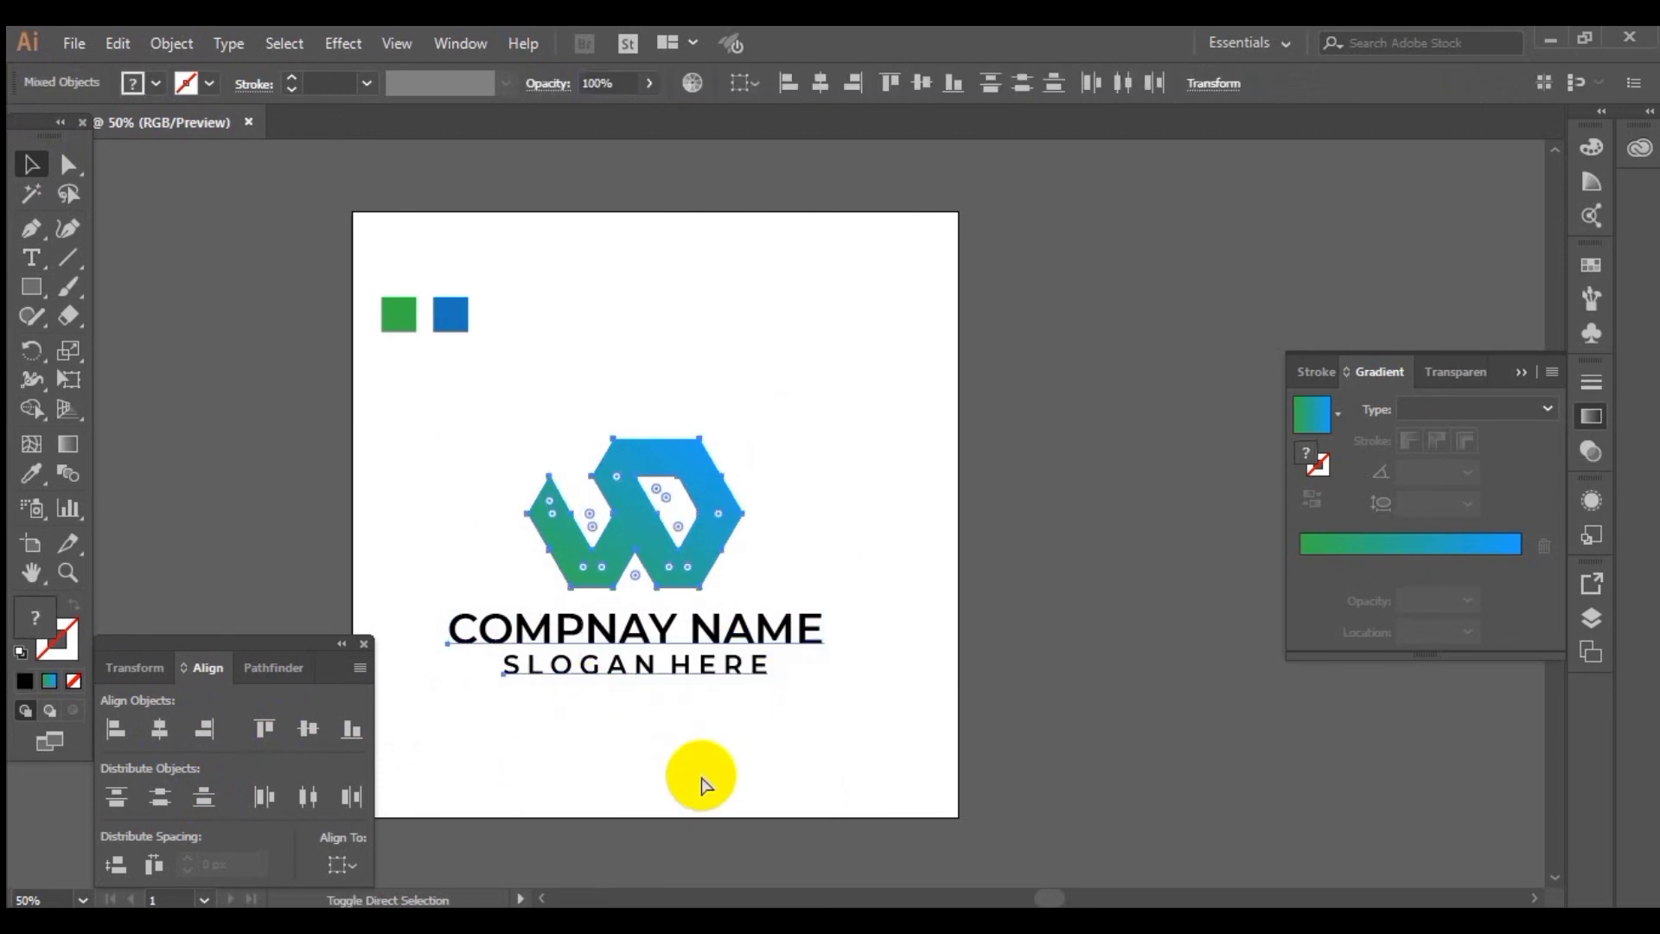
key("ctrl+g")
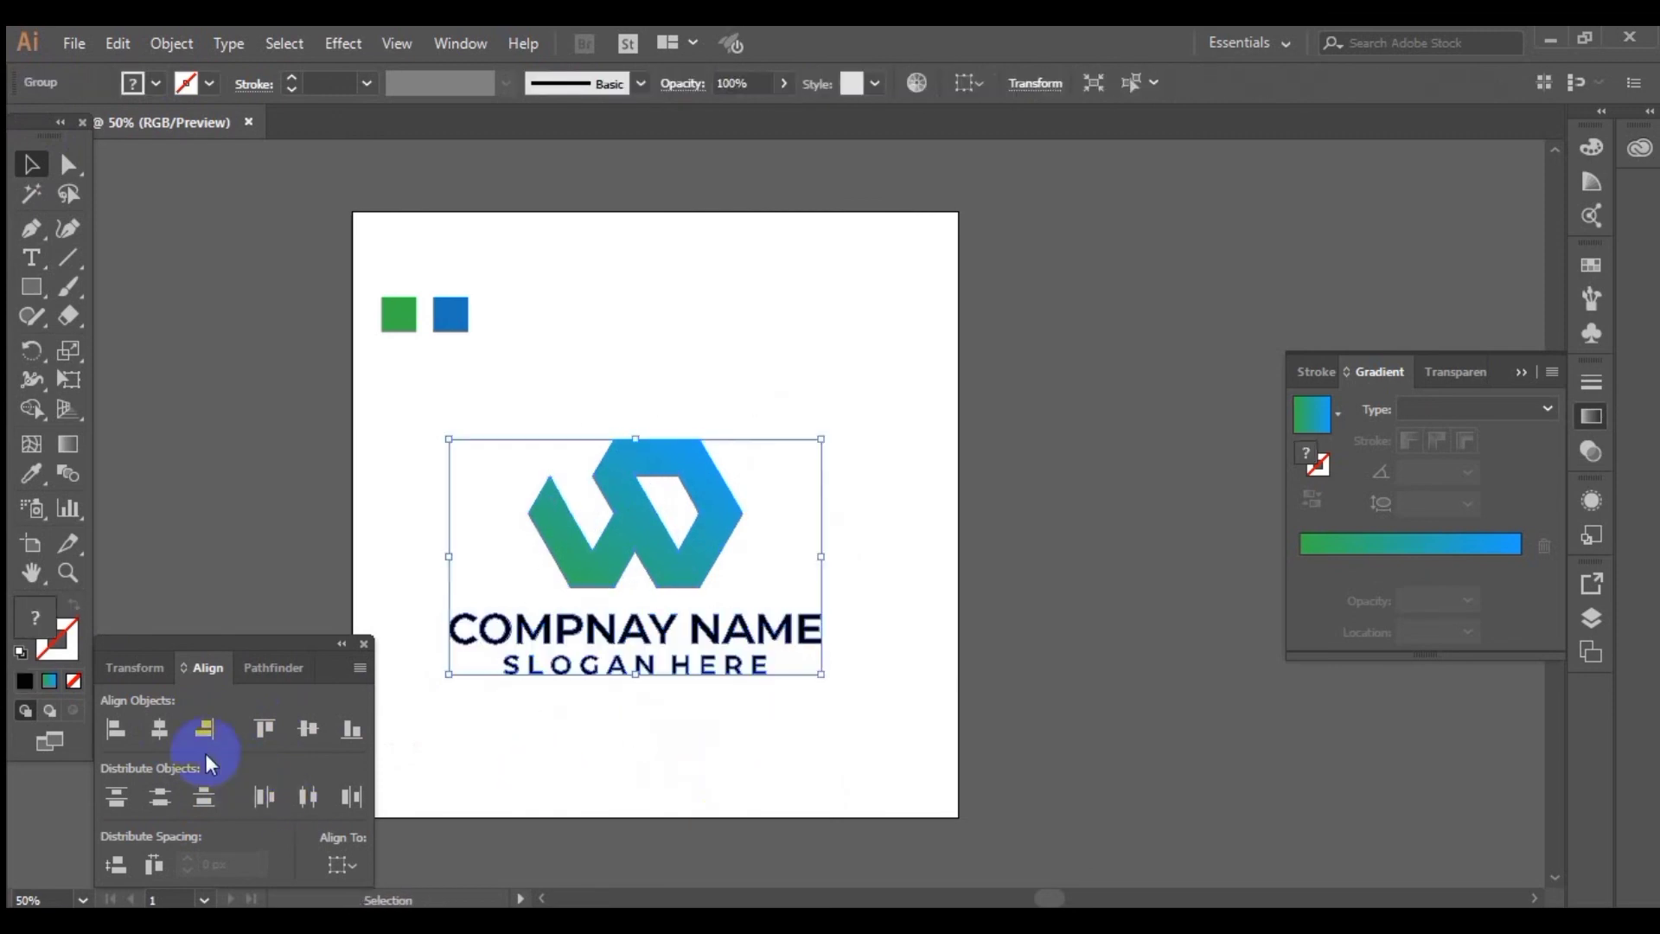
left_click(344, 864)
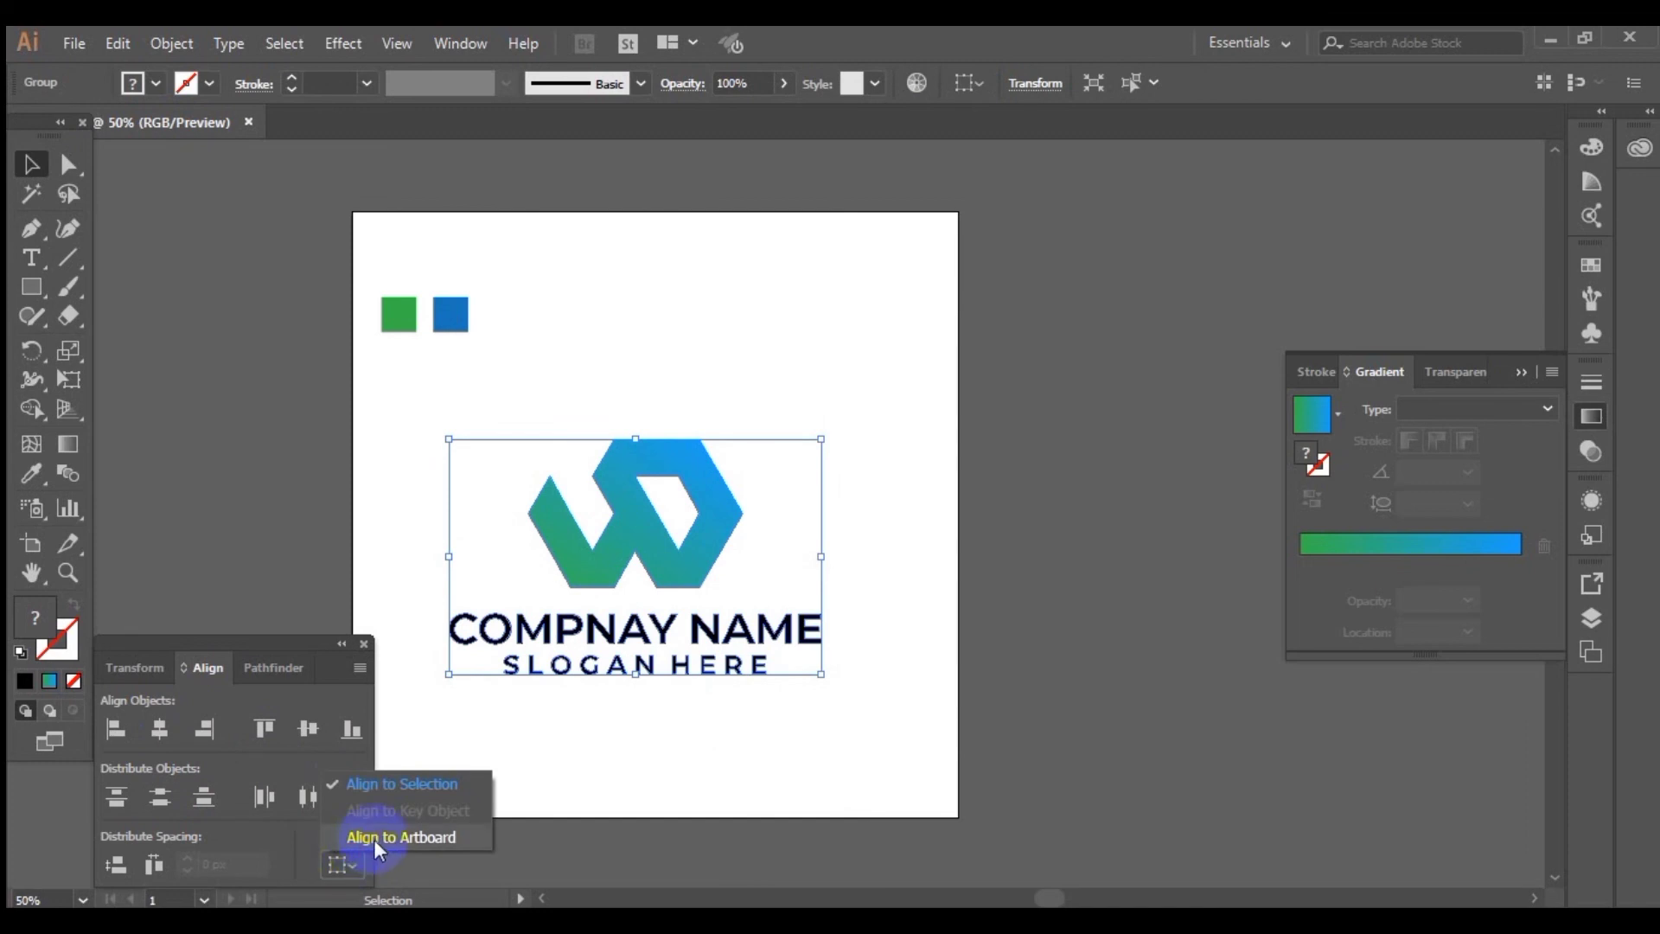
left_click(374, 839)
left_click(307, 730)
left_click(161, 729)
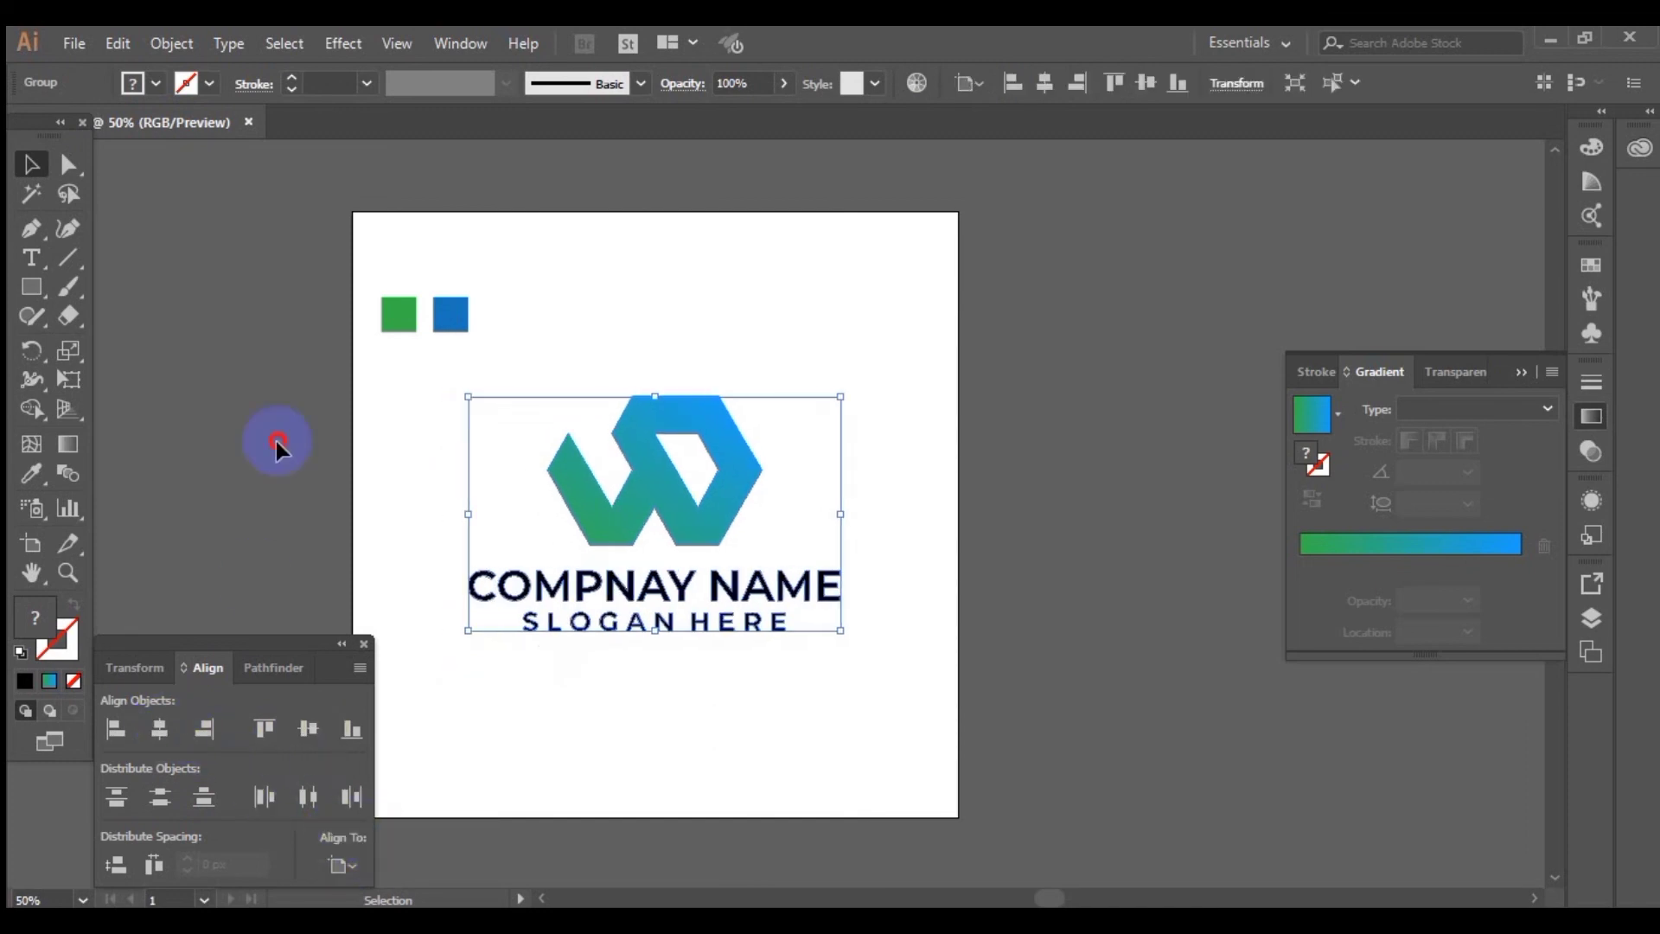
- Delete the green and blue colour sample squares above the logo
left_click_drag(465, 251, 374, 446)
key("Delete")
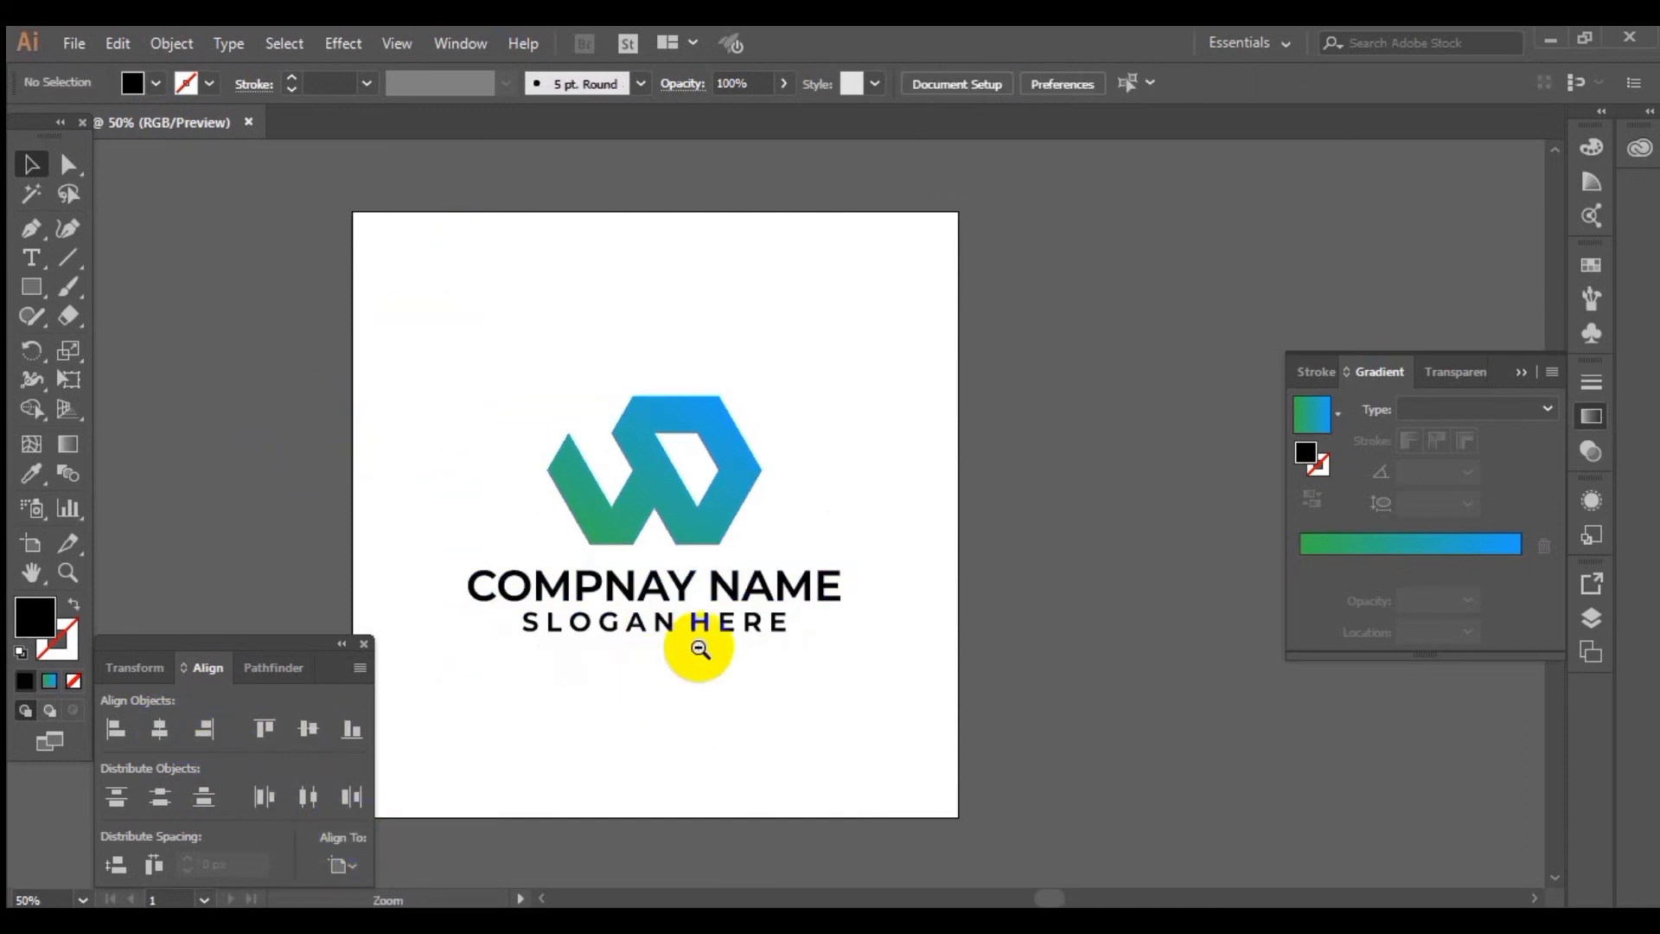